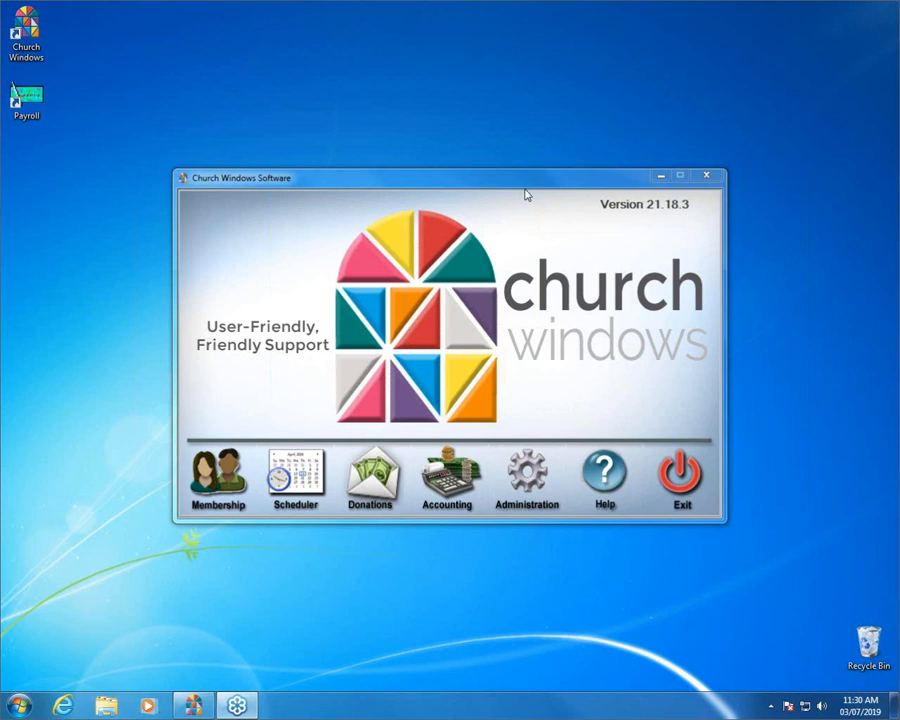
Open the People window of the Membership module and view the person lookup list, then leave it without choosing anyone.
left_click(207, 477)
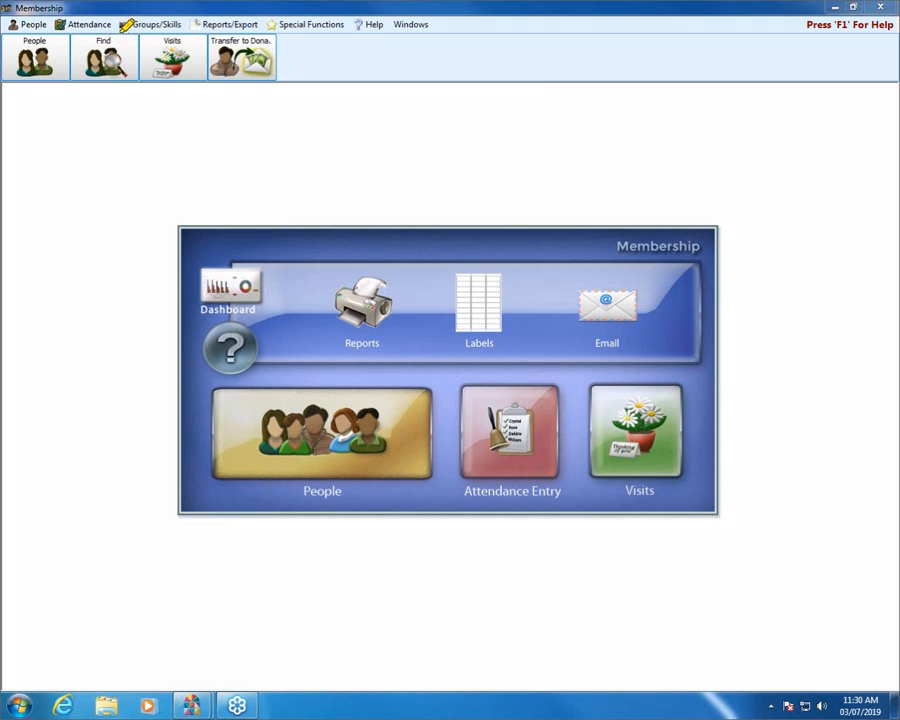
mouse_move(122, 30)
left_mouse_down()
mouse_move(74, 62)
mouse_move(128, 38)
left_mouse_up()
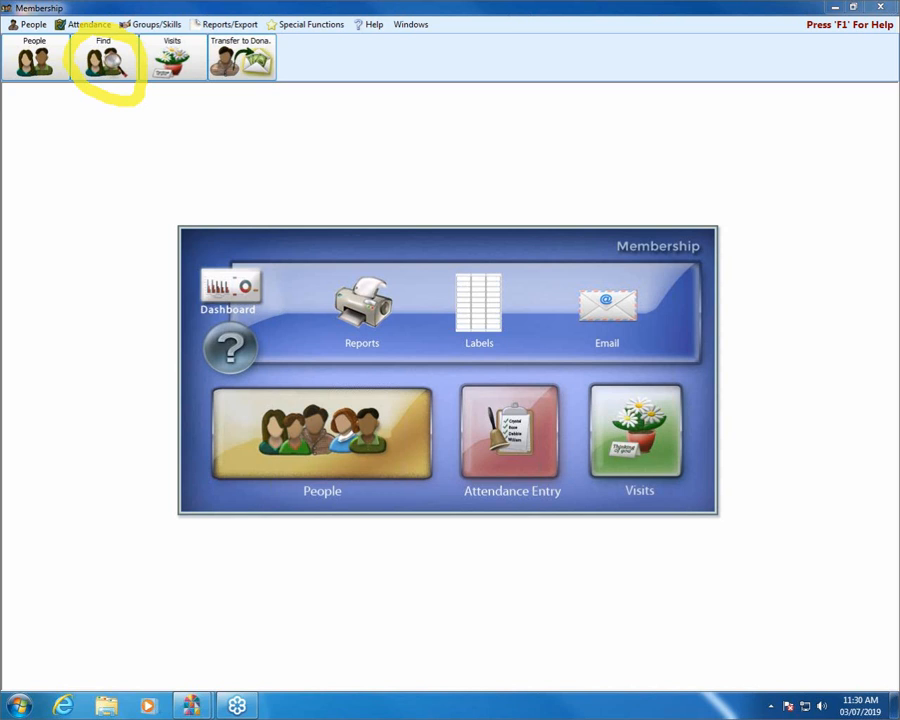
left_click(310, 440)
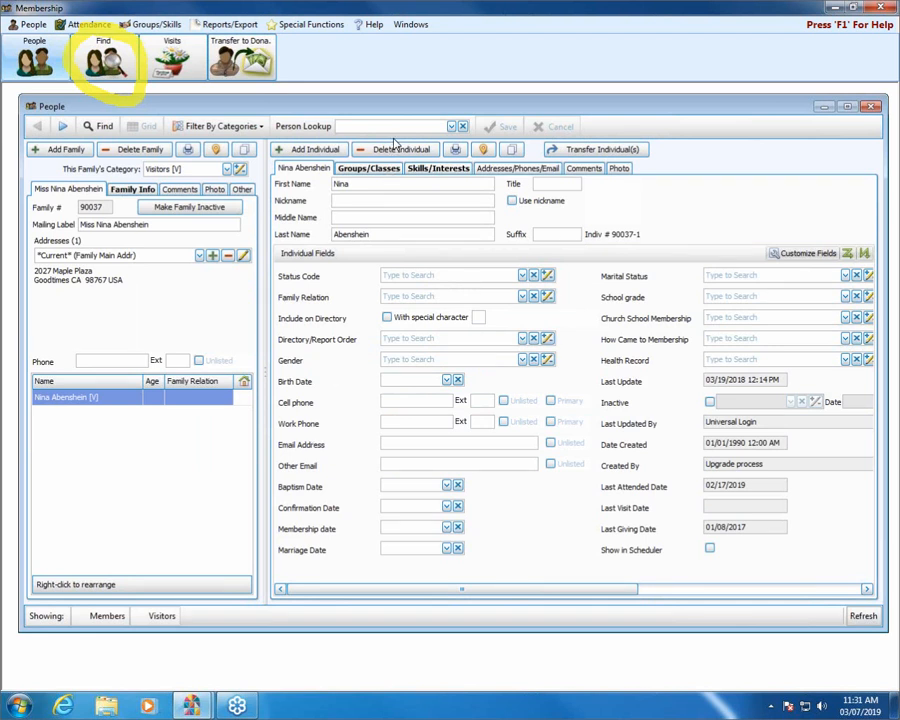
left_click(451, 127)
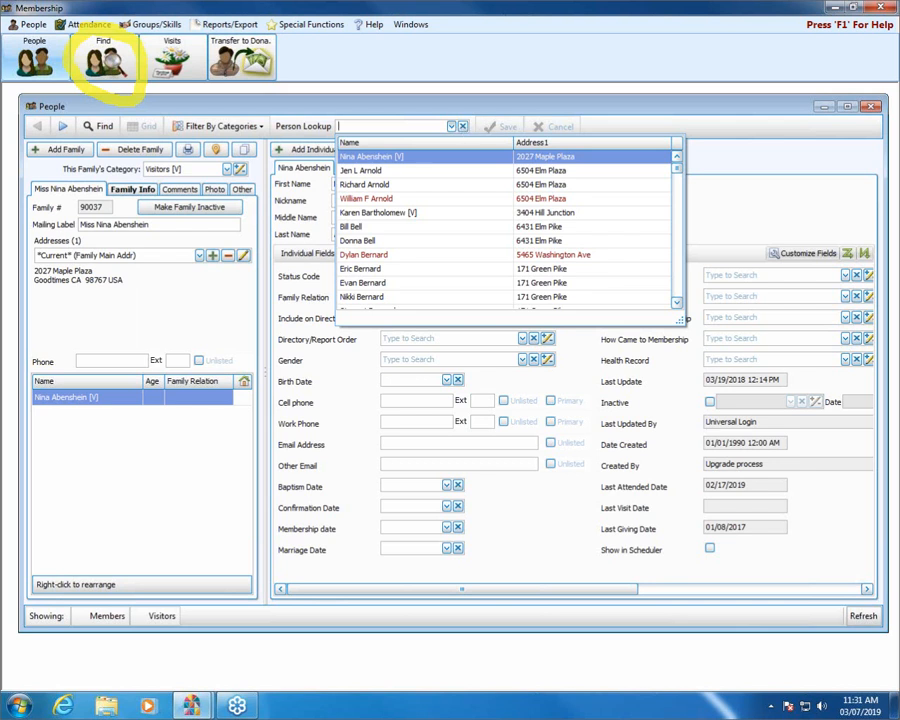
left_click(462, 127)
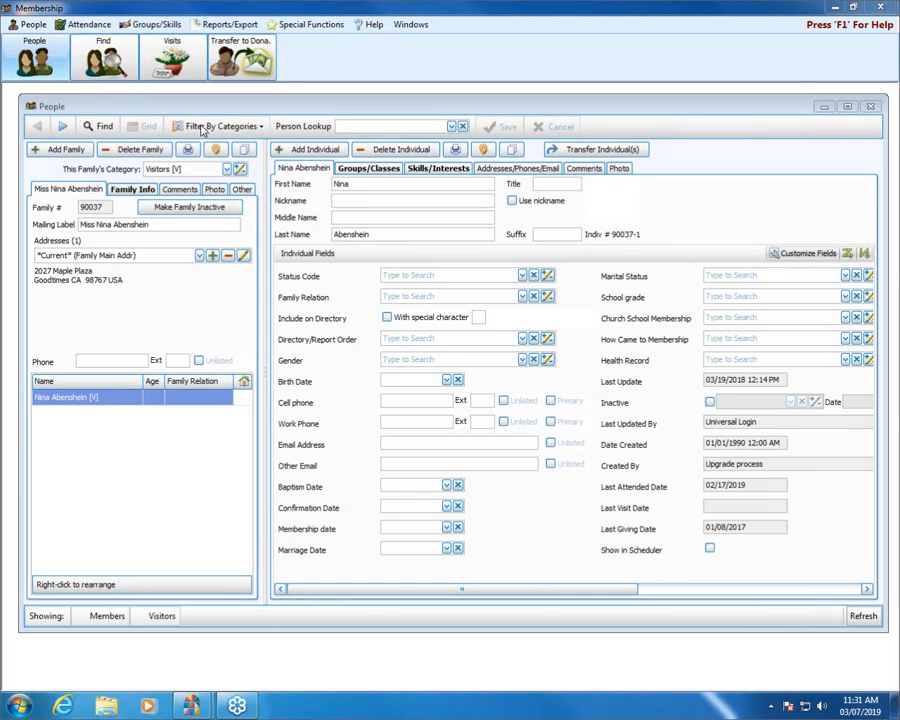
Run a find across all Members and Visitors without any criteria and maximize the resulting grid.
left_click(97, 128)
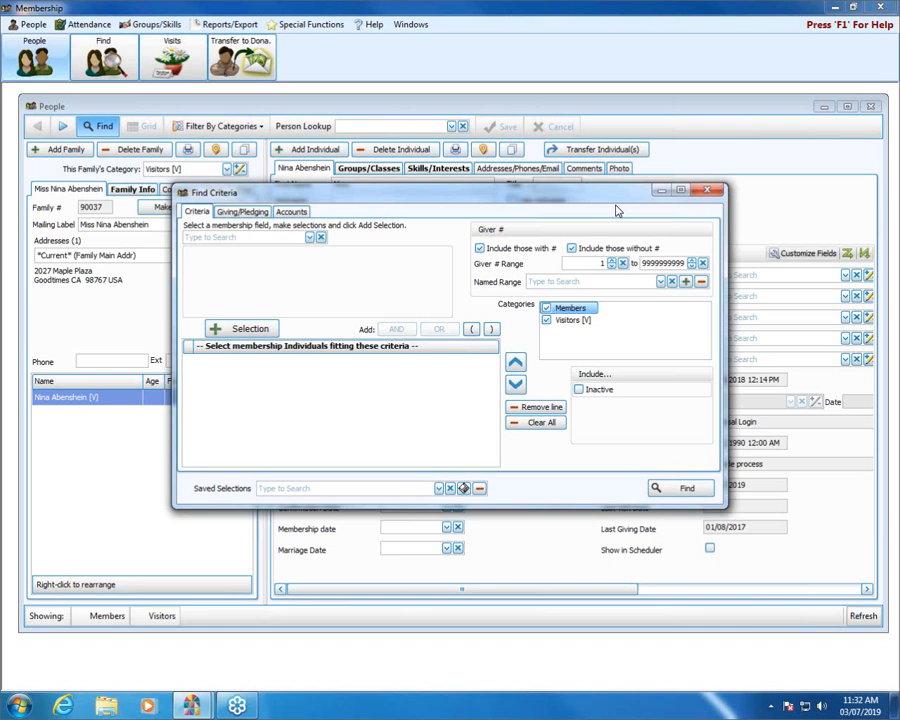
left_click(688, 490)
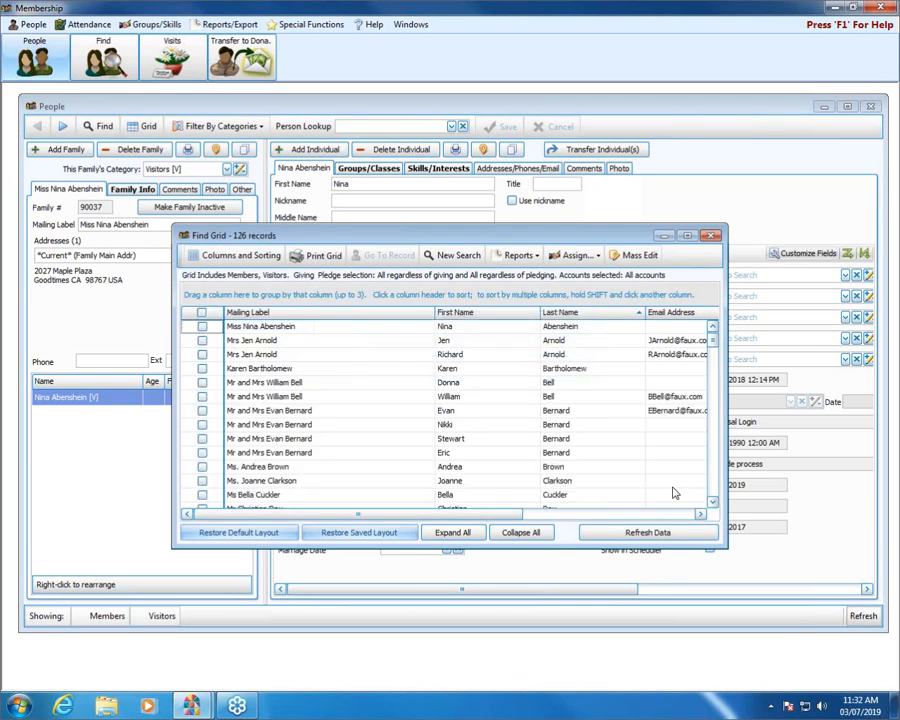
left_click(688, 237)
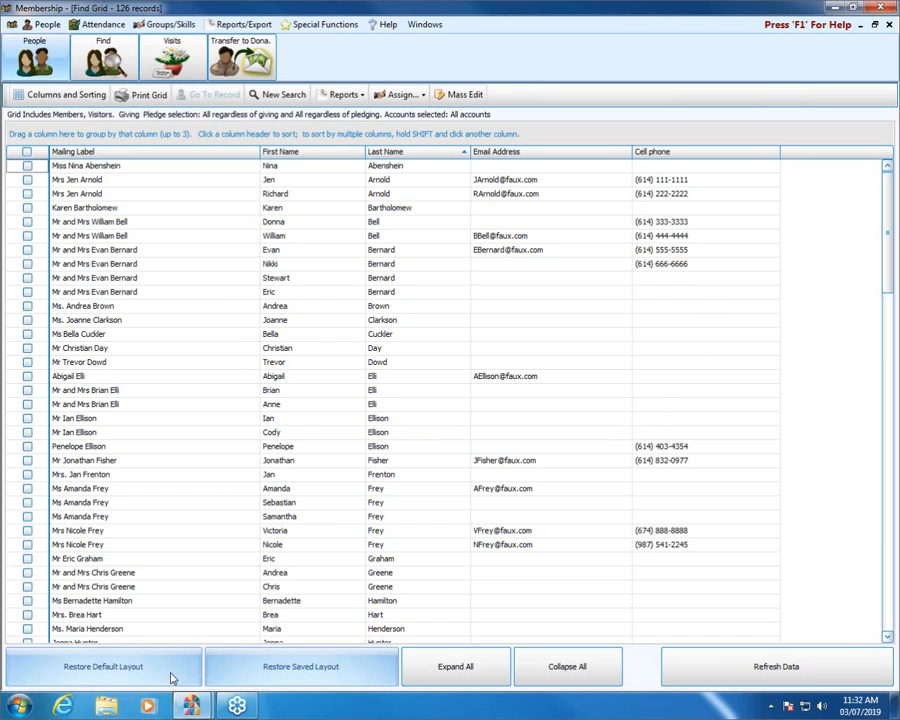
Switch the find grid to its default layout, review the full set of columns, and restore the saved layout.
left_click(125, 672)
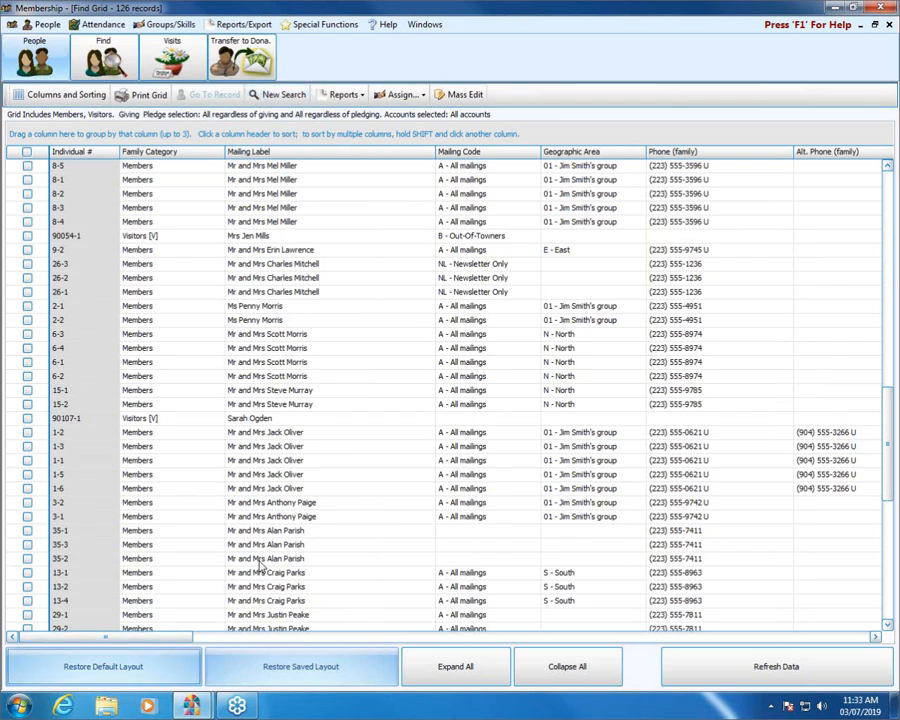
left_click_drag(152, 640, 257, 638)
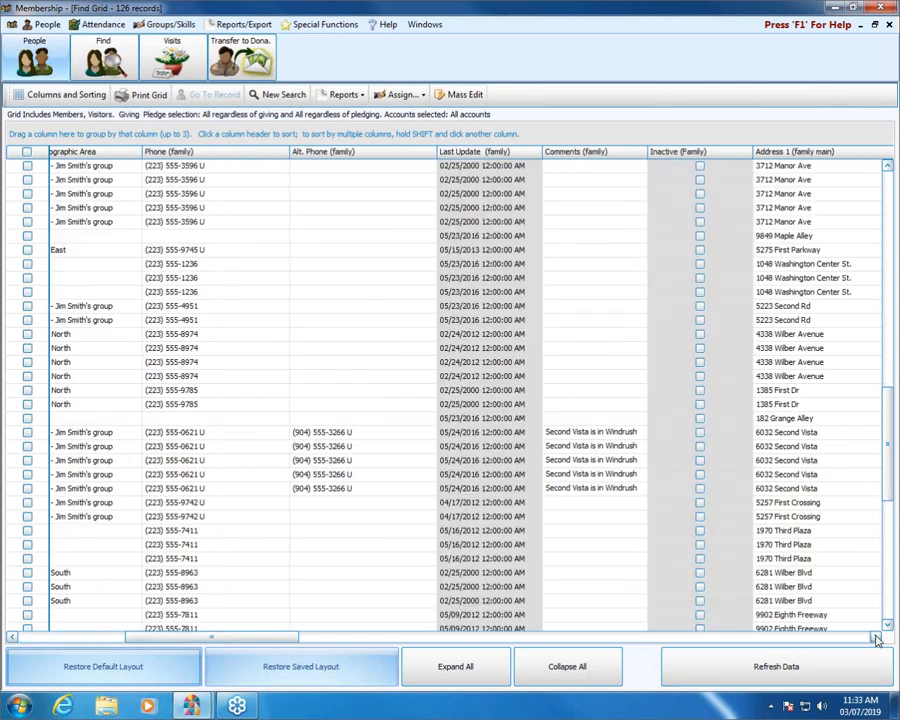
left_click_drag(876, 638, 876, 638)
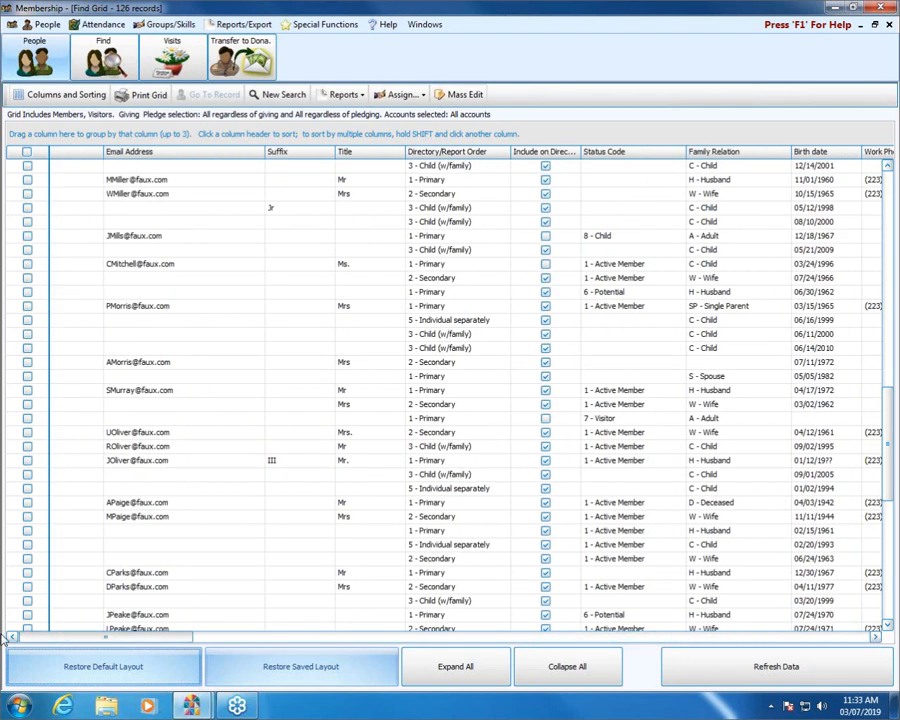
left_click_drag(2, 638, 2, 638)
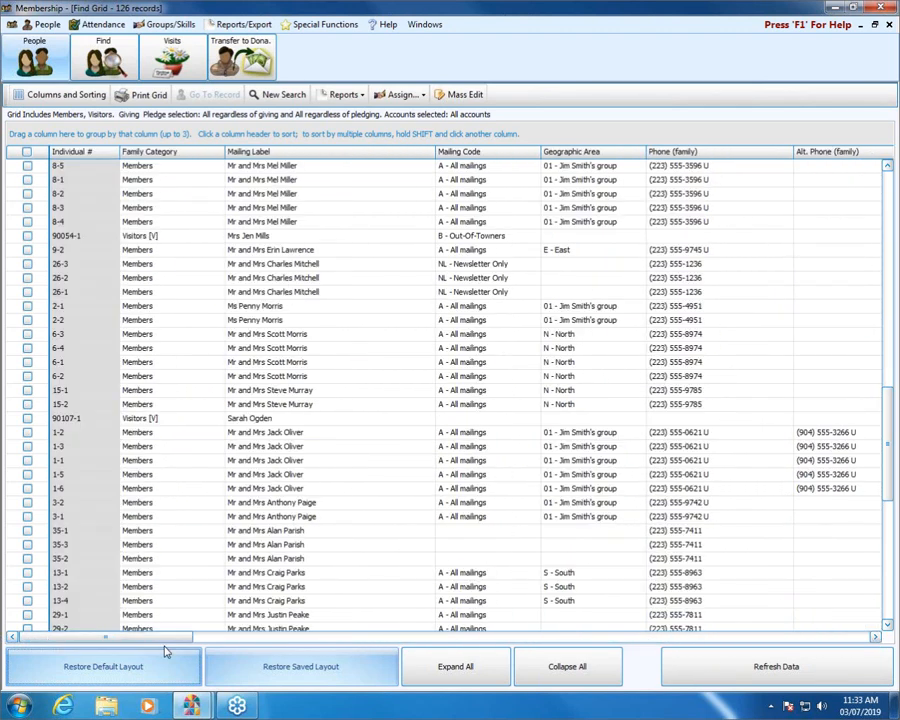
left_click(316, 674)
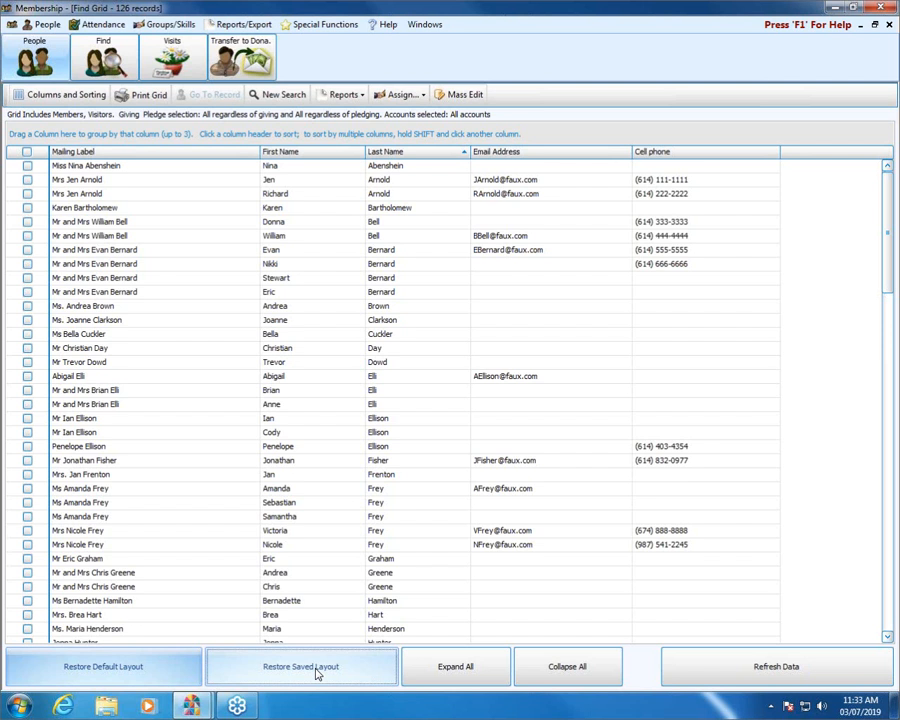
Close the find grid and run the find again for all Members and Visitors without criteria.
left_click(888, 25)
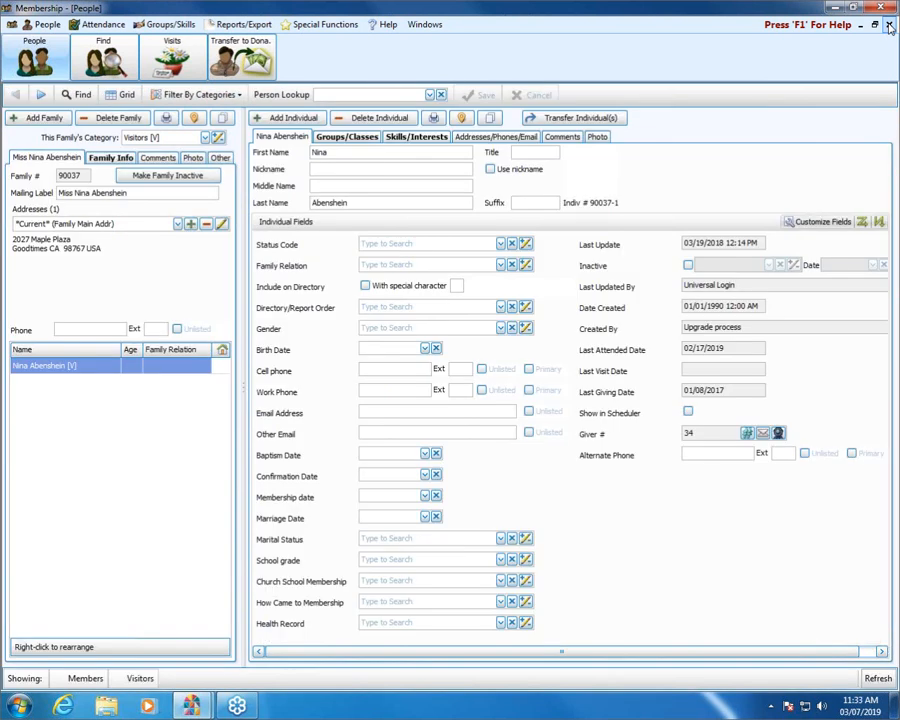
left_click(100, 60)
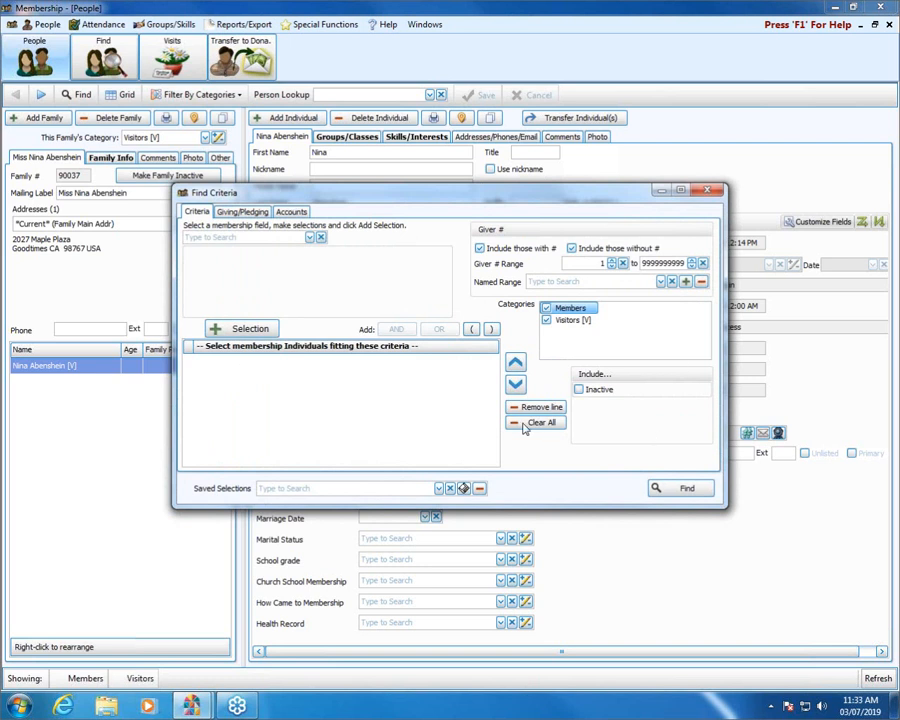
left_click(697, 490)
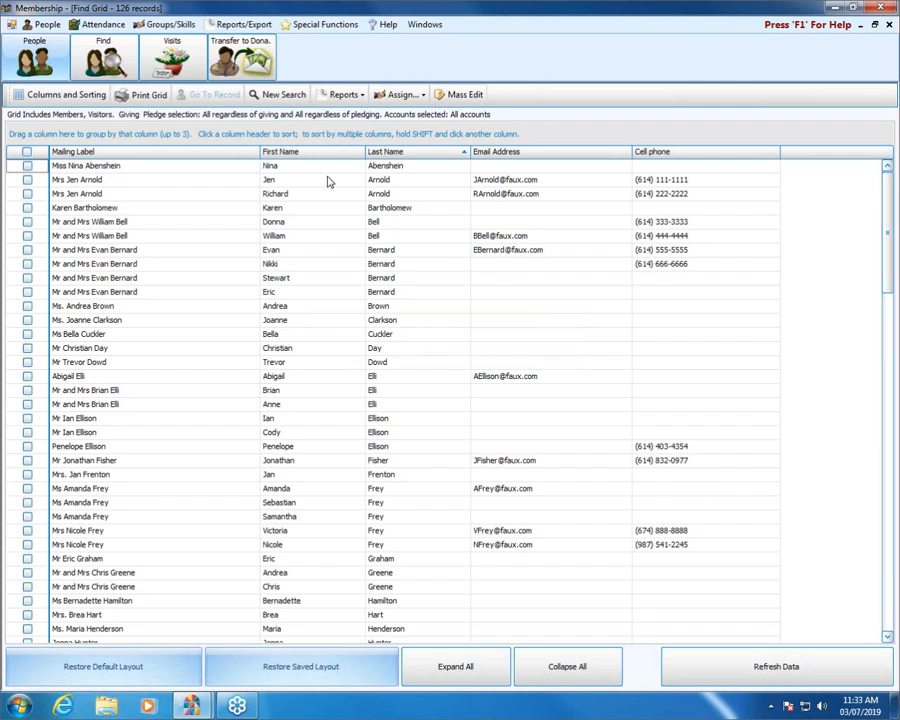
Start a new search from the grid and choose Status Code as the membership field.
left_click(283, 95)
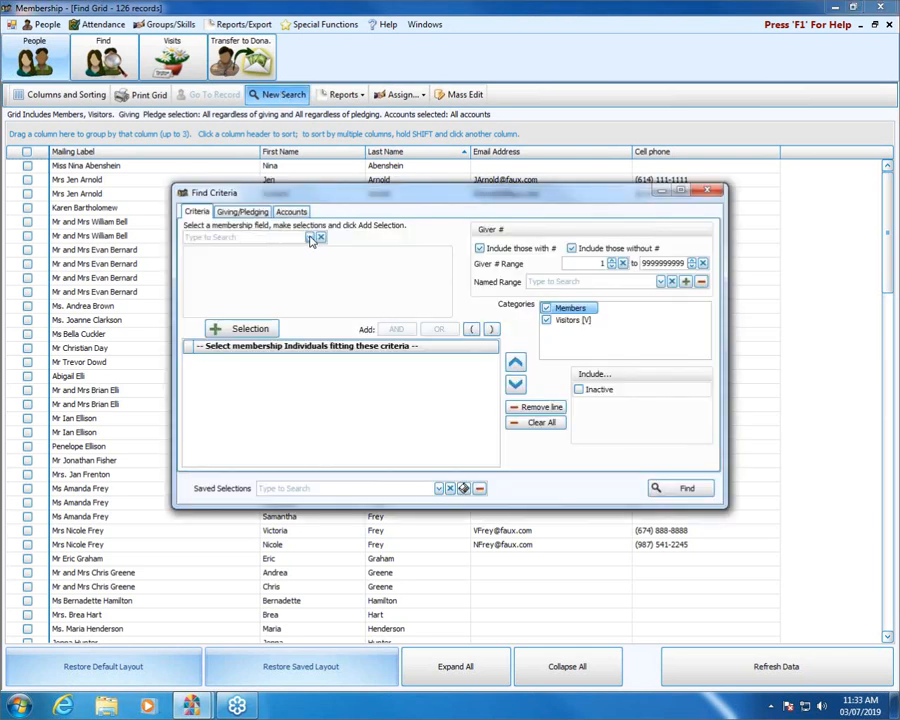
left_click(311, 238)
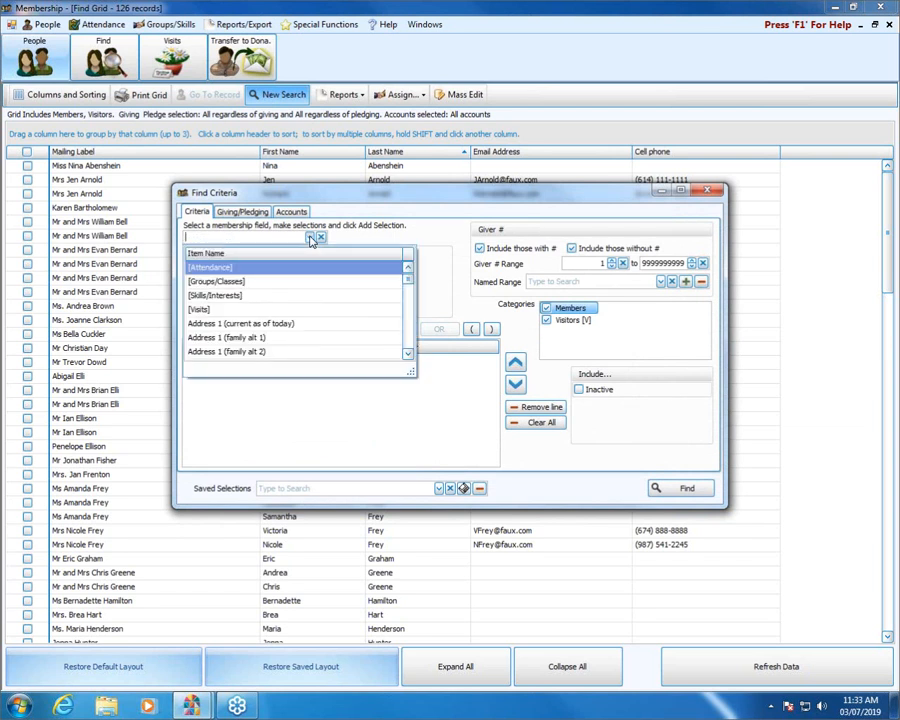
type("status")
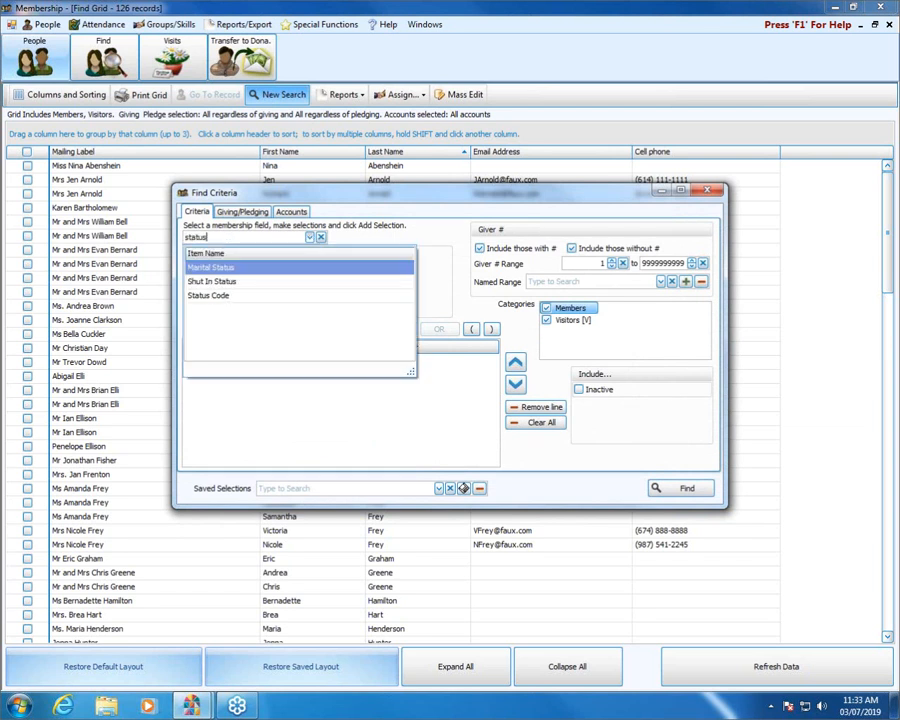
key("Down")
key("Down")
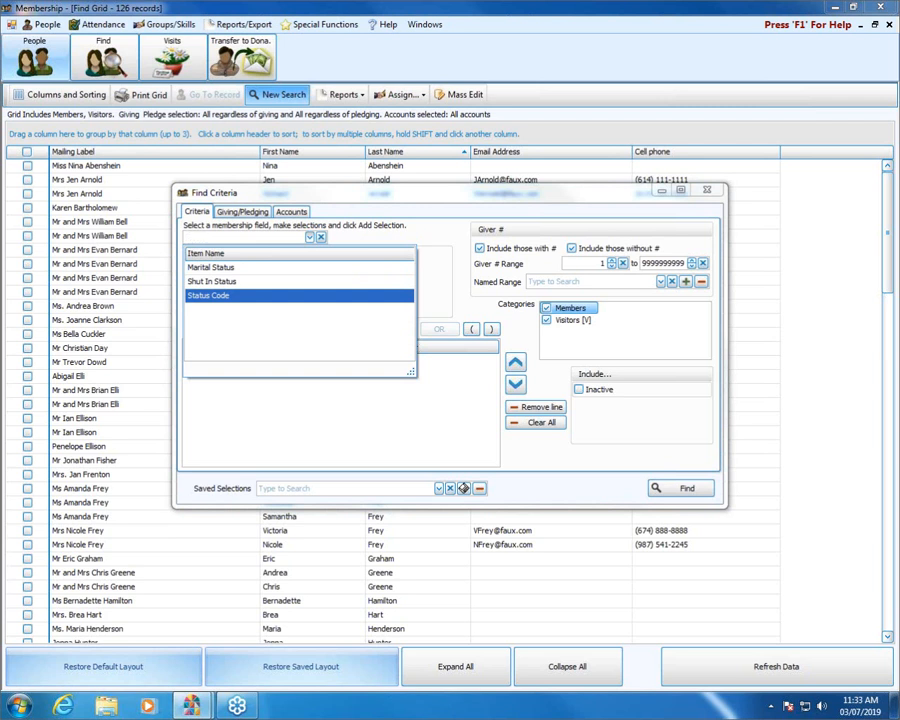
key("Return")
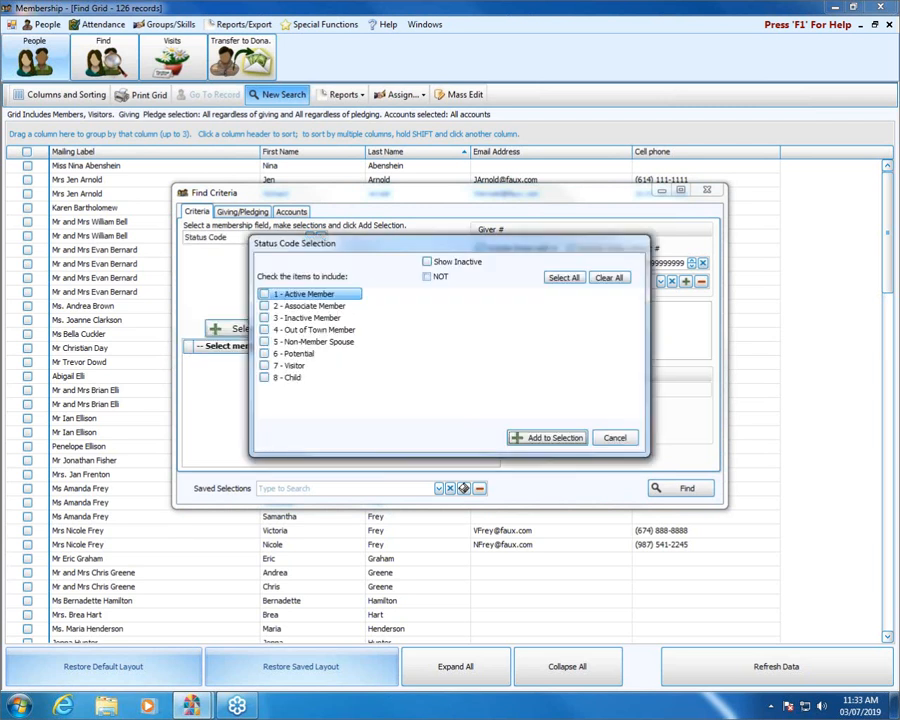
Add status codes 1 - Active Member and 2 - Associate Member to the selection and run the find.
left_click(264, 296)
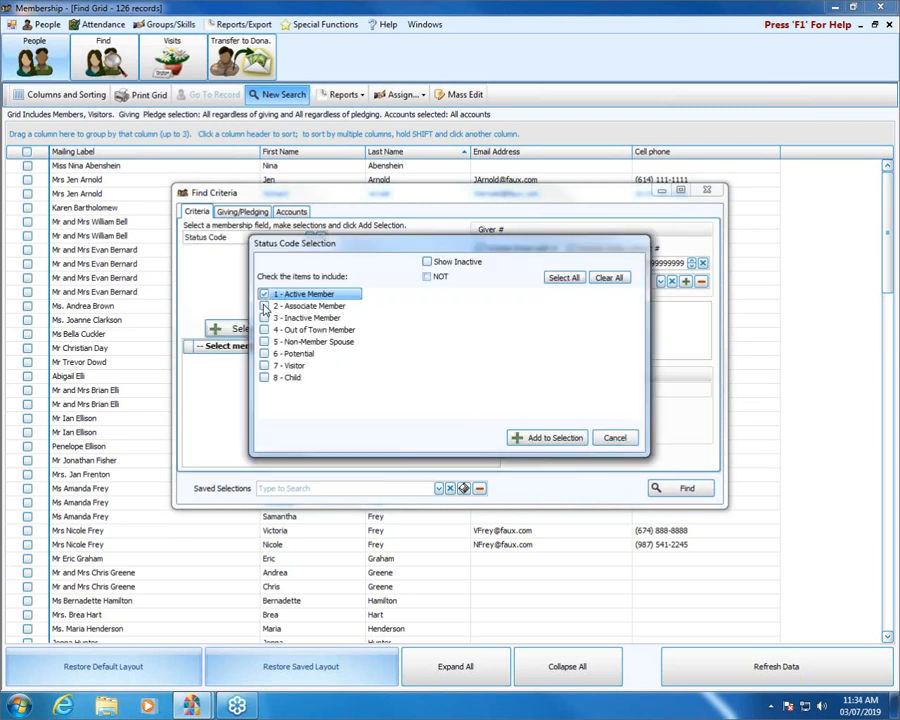
left_click(264, 306)
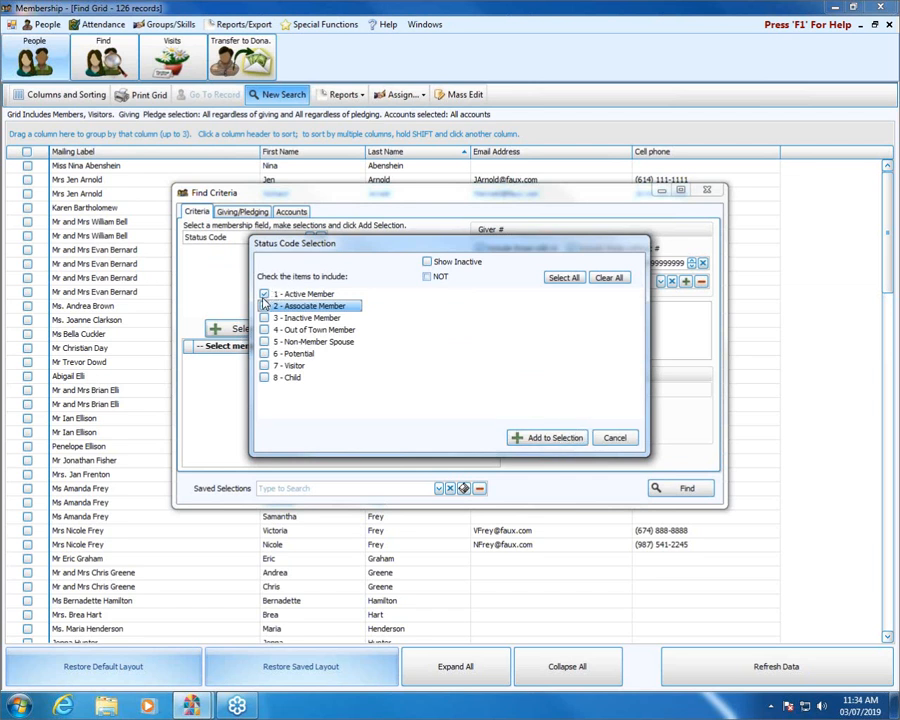
left_click(532, 441)
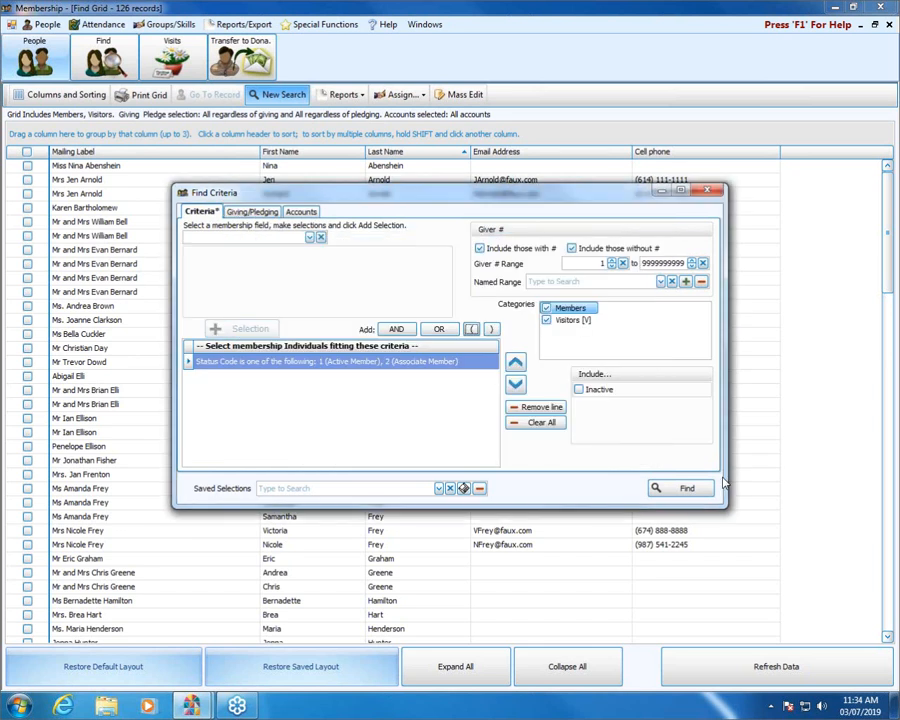
left_click(670, 487)
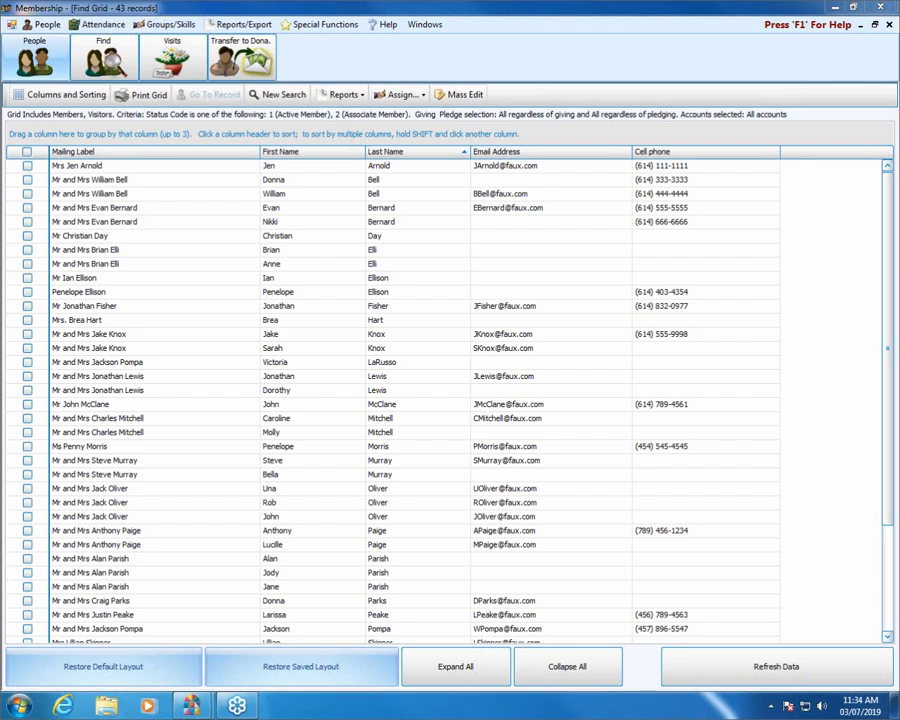
Restore the find grid to a floating window and move it over the middle of the People window.
left_click(875, 24)
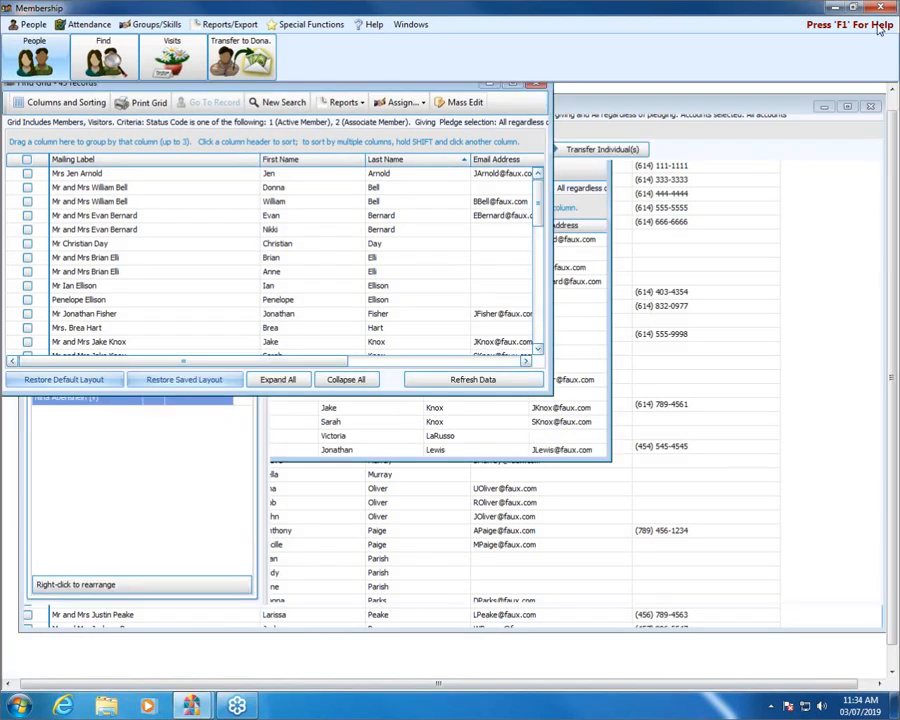
left_click_drag(45, 84, 175, 156)
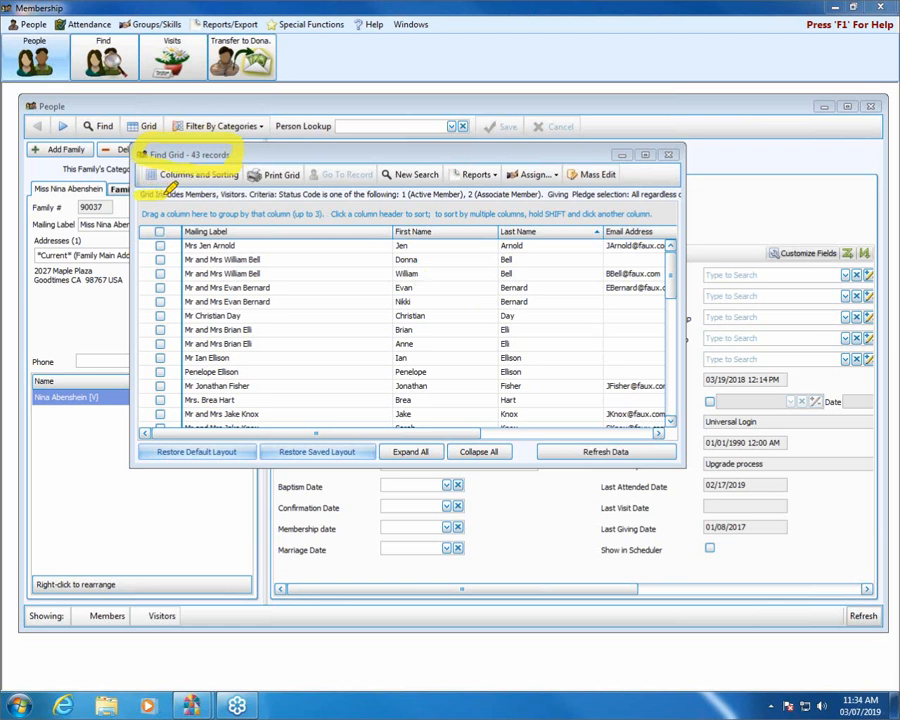
left_click_drag(140, 194, 185, 194)
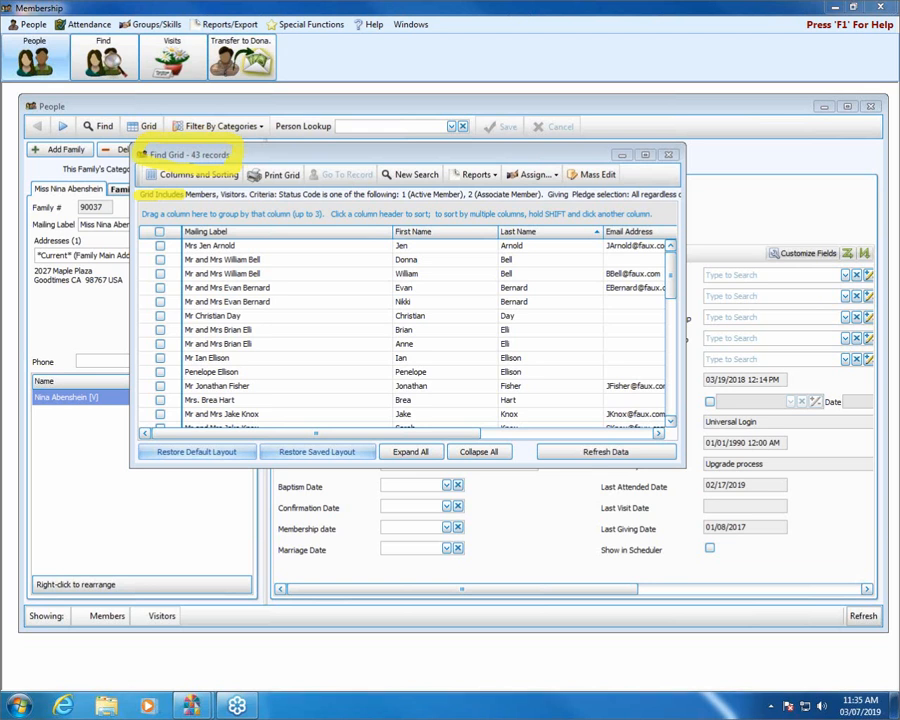
key("Escape")
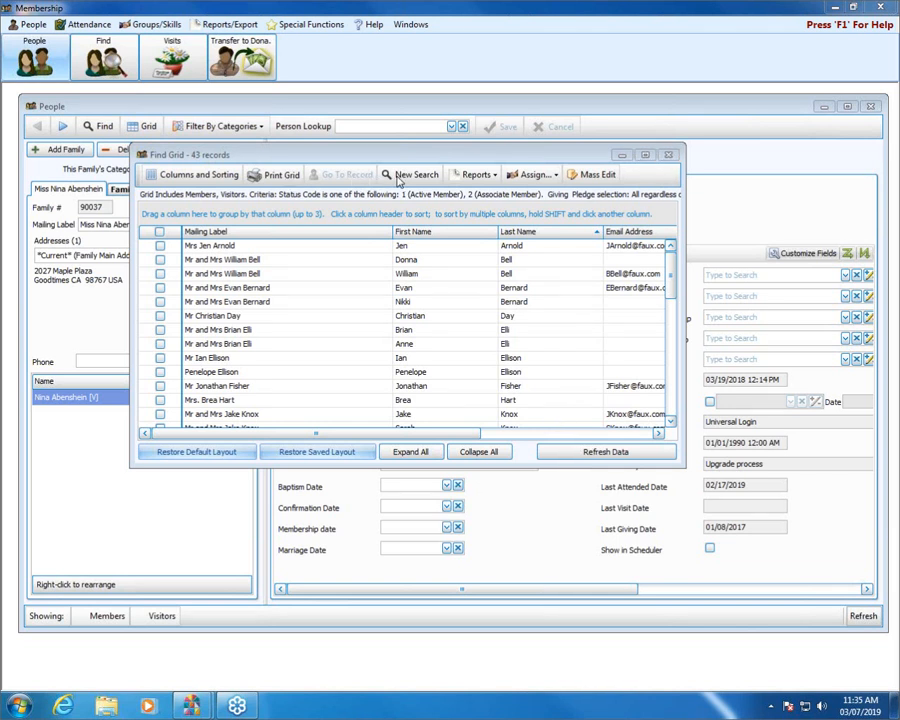
Start another new search and set it to include inactive records.
left_click(400, 176)
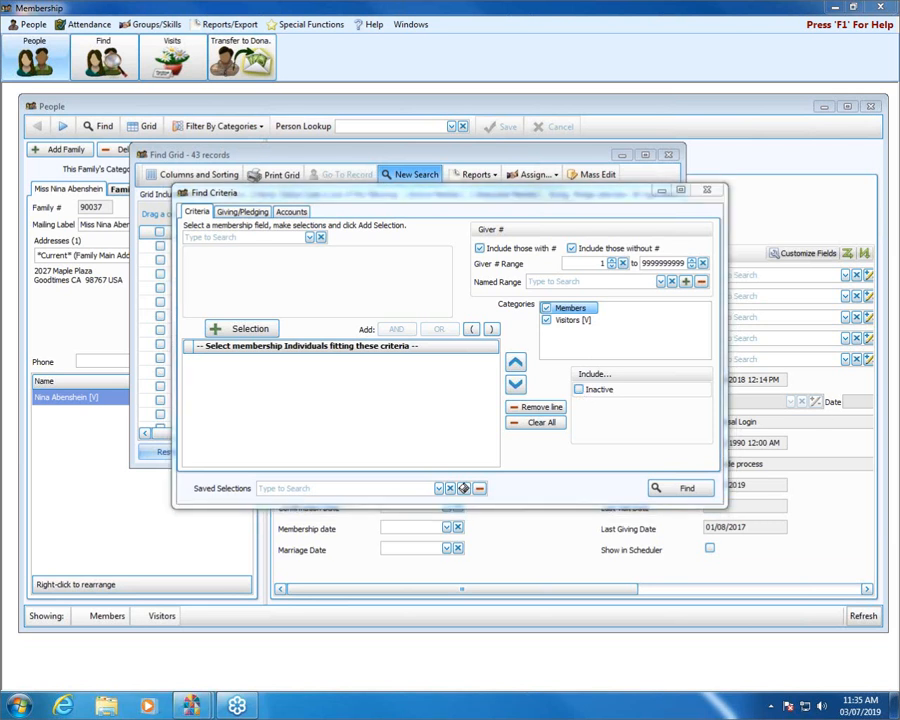
mouse_move(618, 408)
left_mouse_down()
mouse_move(638, 400)
mouse_move(600, 386)
mouse_move(597, 401)
mouse_move(639, 368)
left_mouse_up()
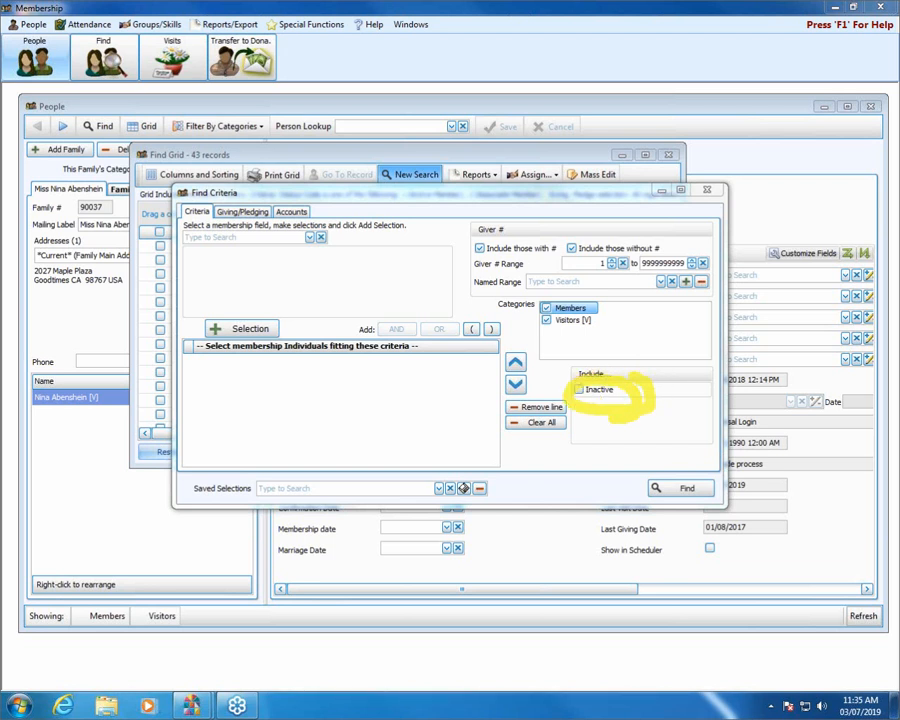
left_click(579, 389)
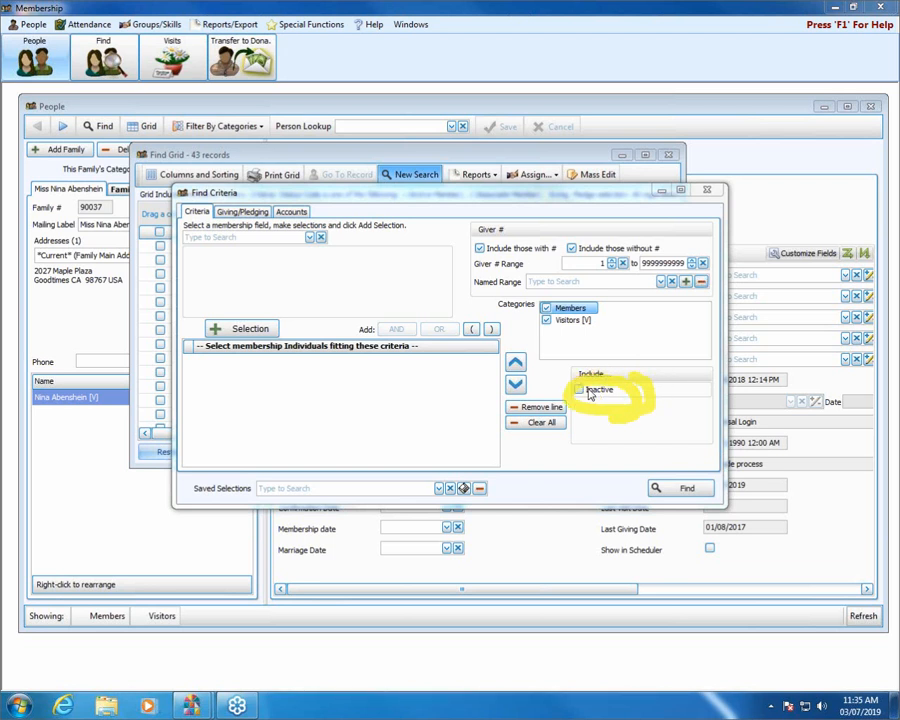
Look up the membership fields matching "inac", try Inactive (family), and switch the criterion's field to Inactive Date.
left_click(310, 238)
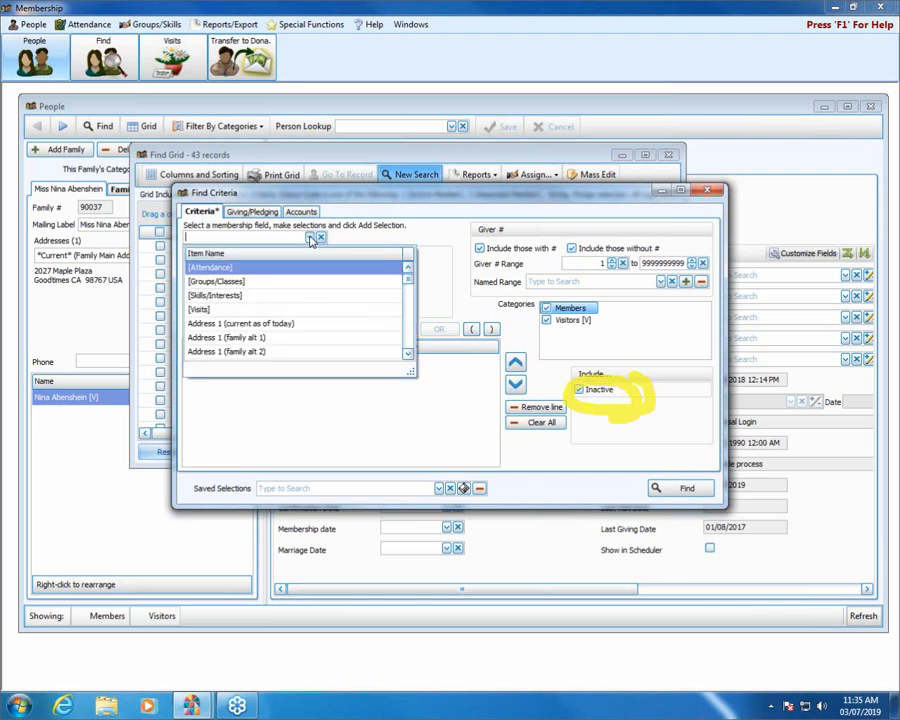
type("in")
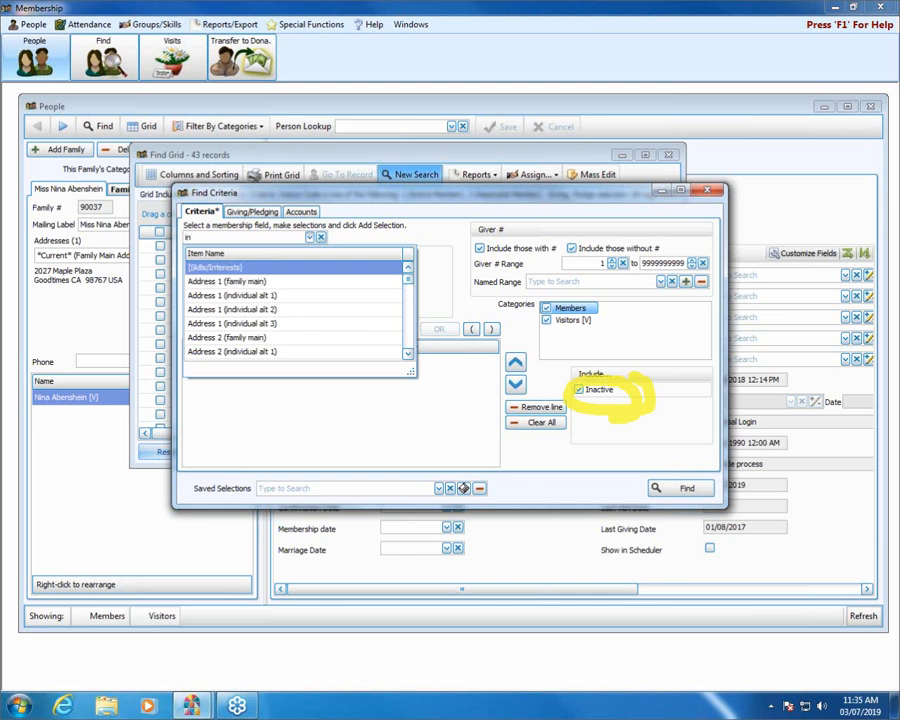
type("ac")
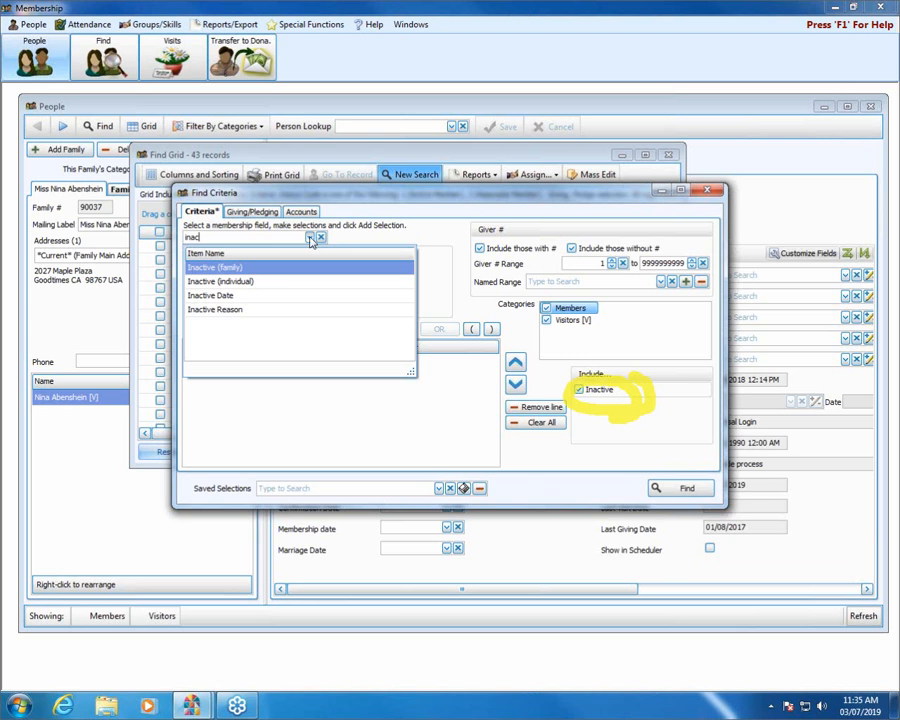
left_click(240, 268)
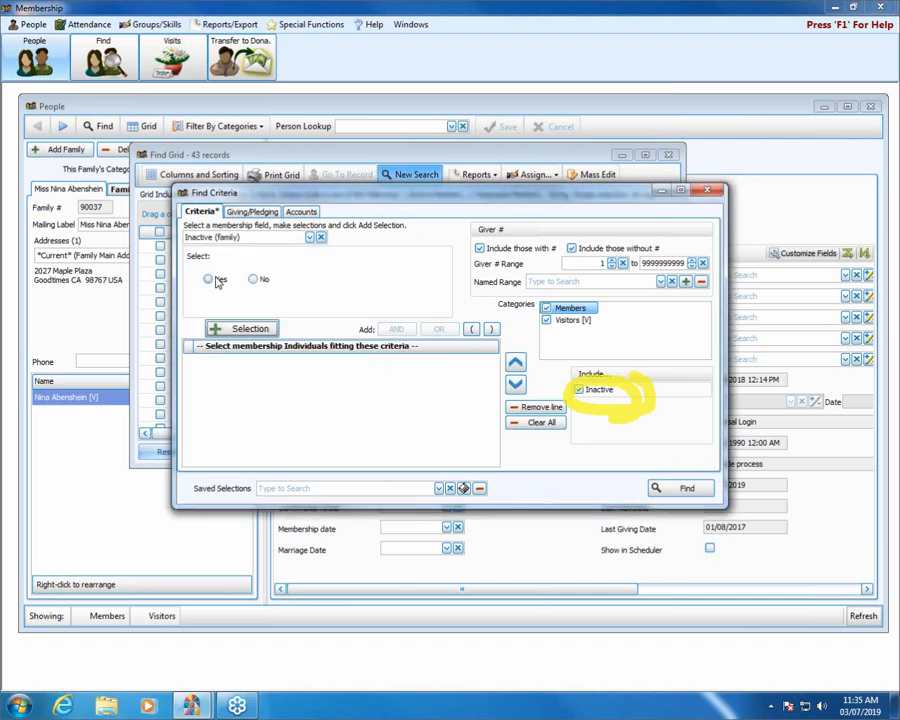
left_click(311, 238)
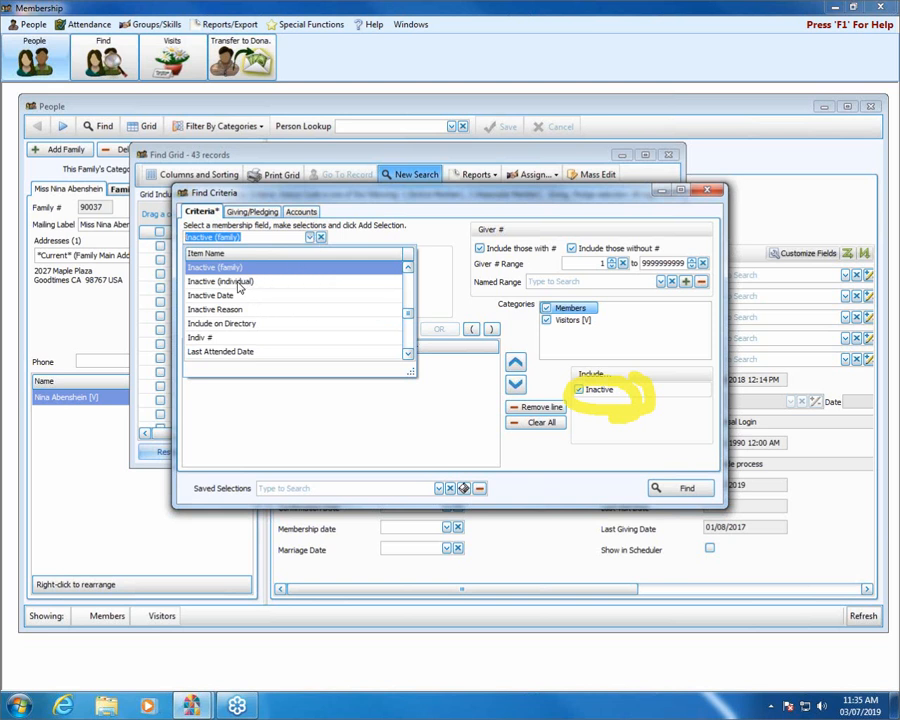
left_click(222, 298)
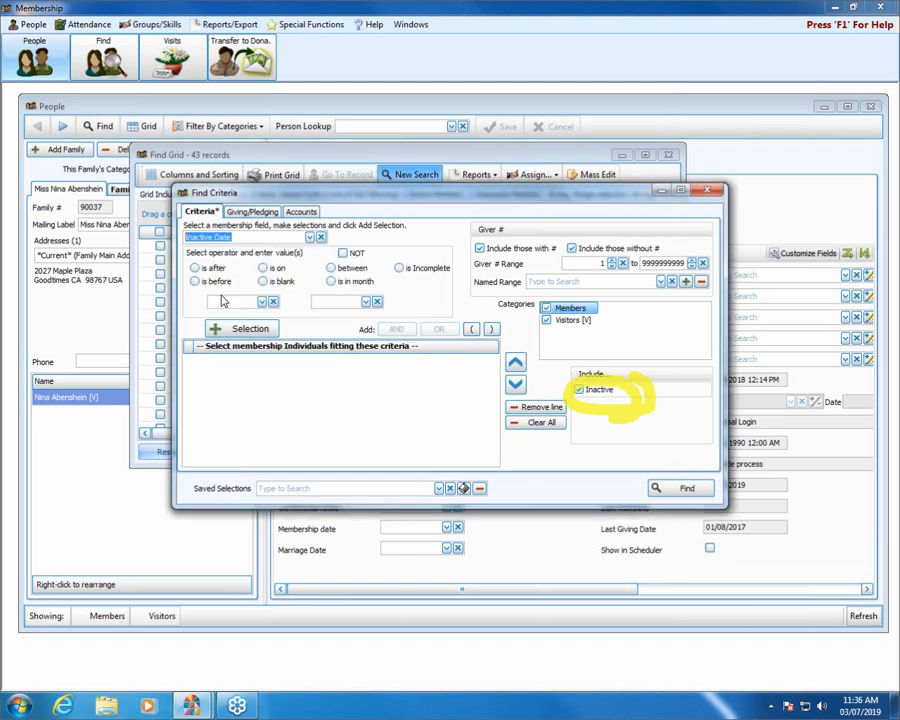
Add the criterion Inactive Date between 01/01/2015 and today's date, 03/07/2019, and run the find.
left_click(332, 269)
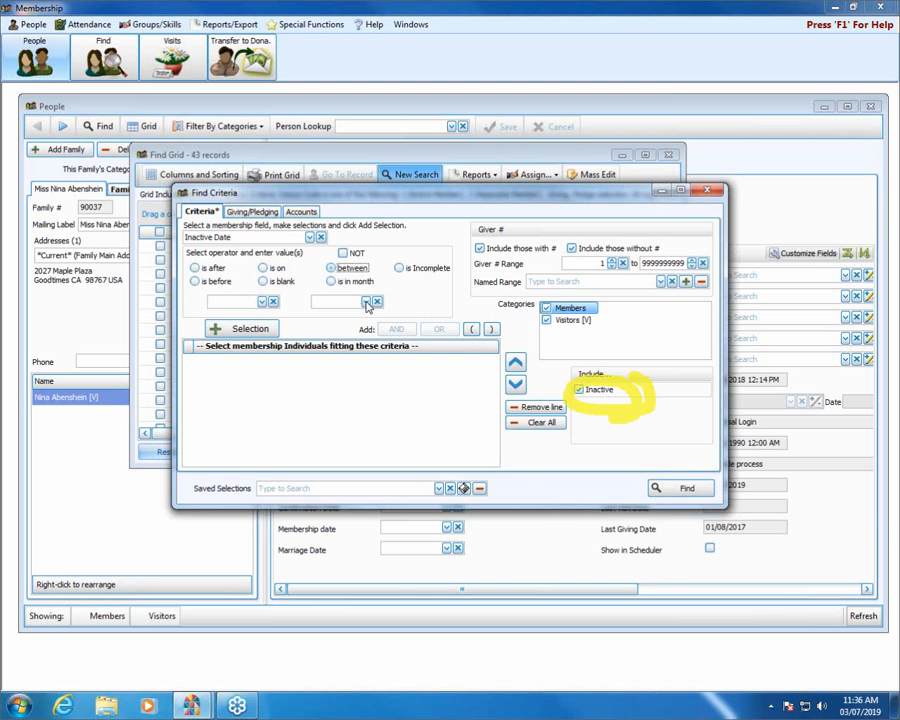
left_click(366, 302)
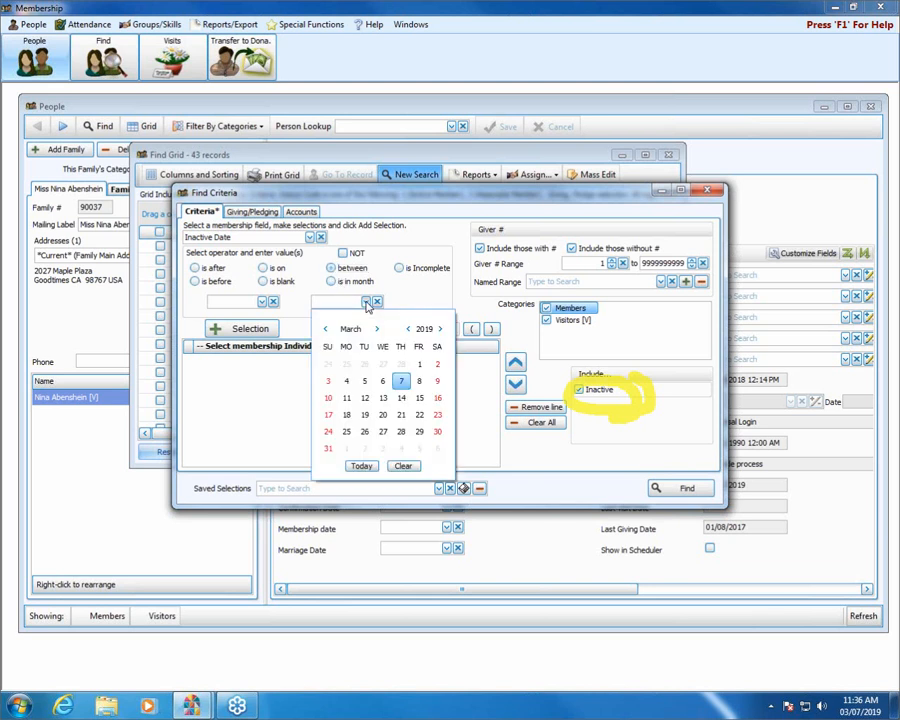
left_click(366, 302)
left_click(252, 298)
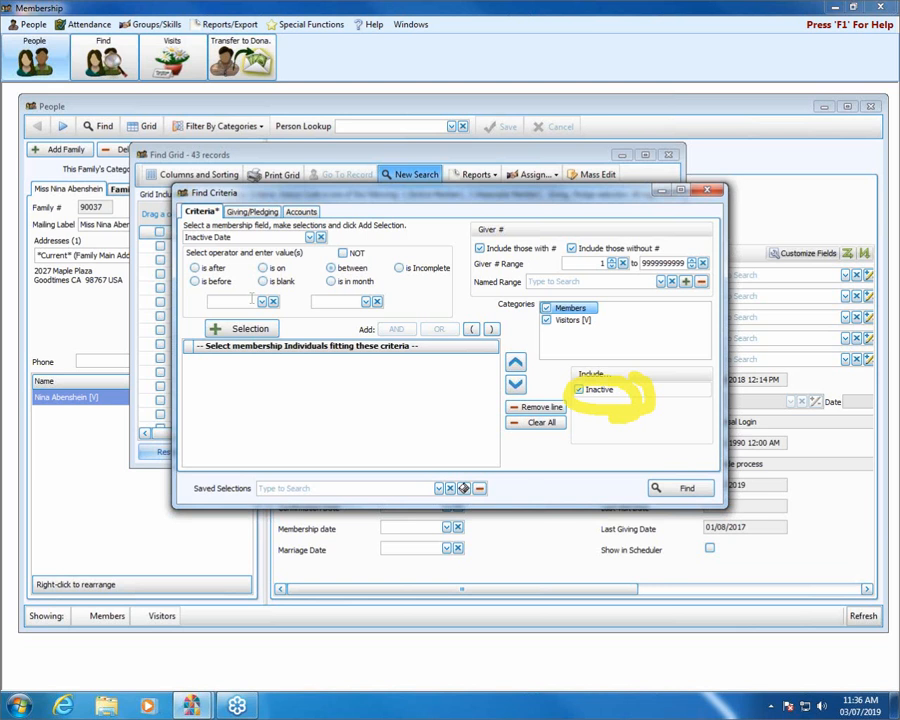
type("01/01/2015")
left_click(365, 301)
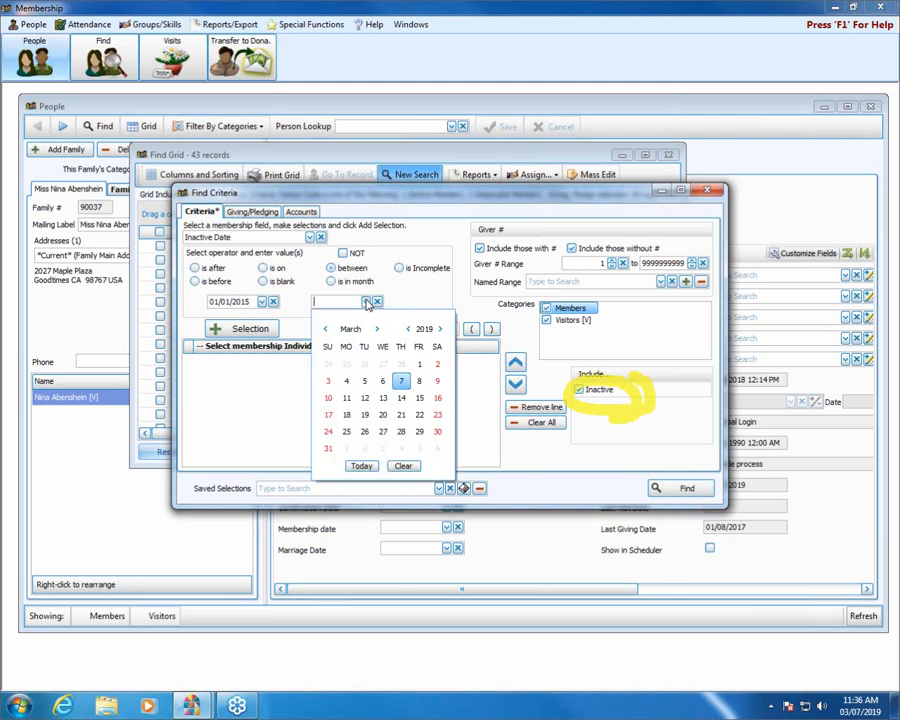
left_click(361, 467)
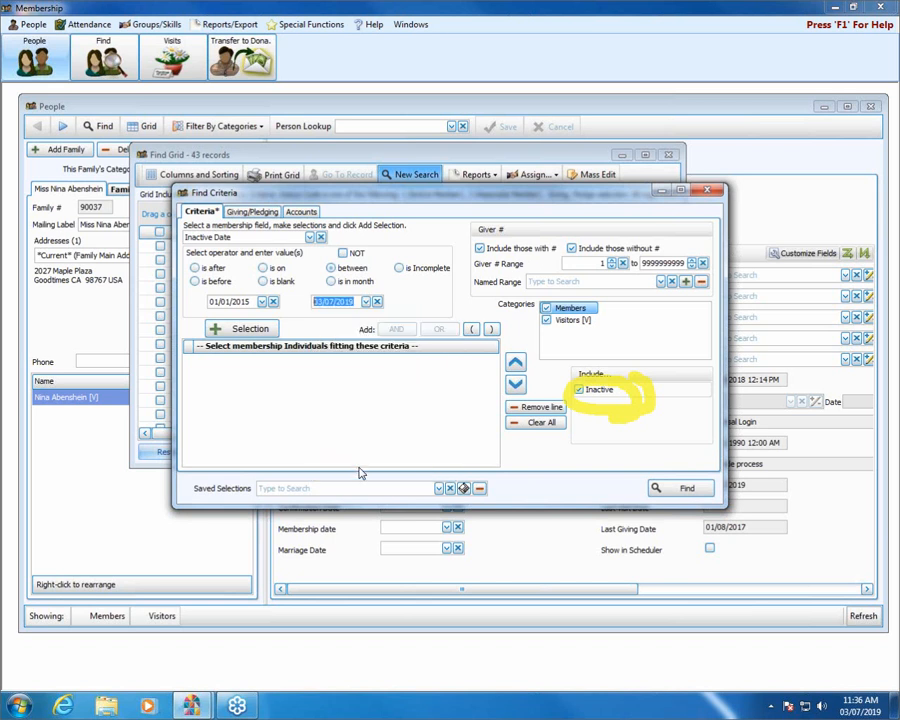
left_click(247, 330)
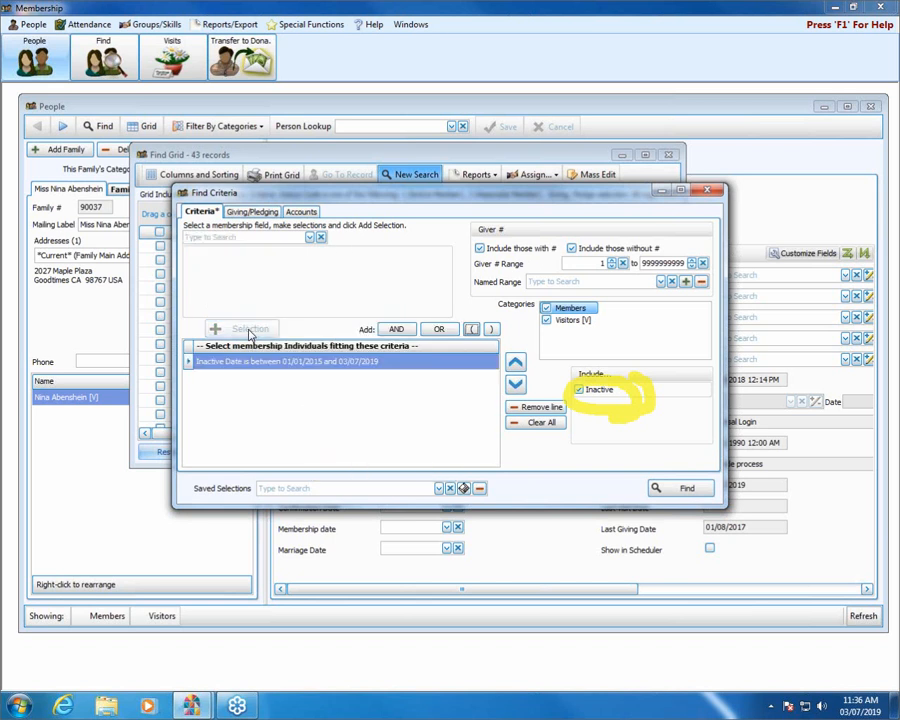
left_click(678, 488)
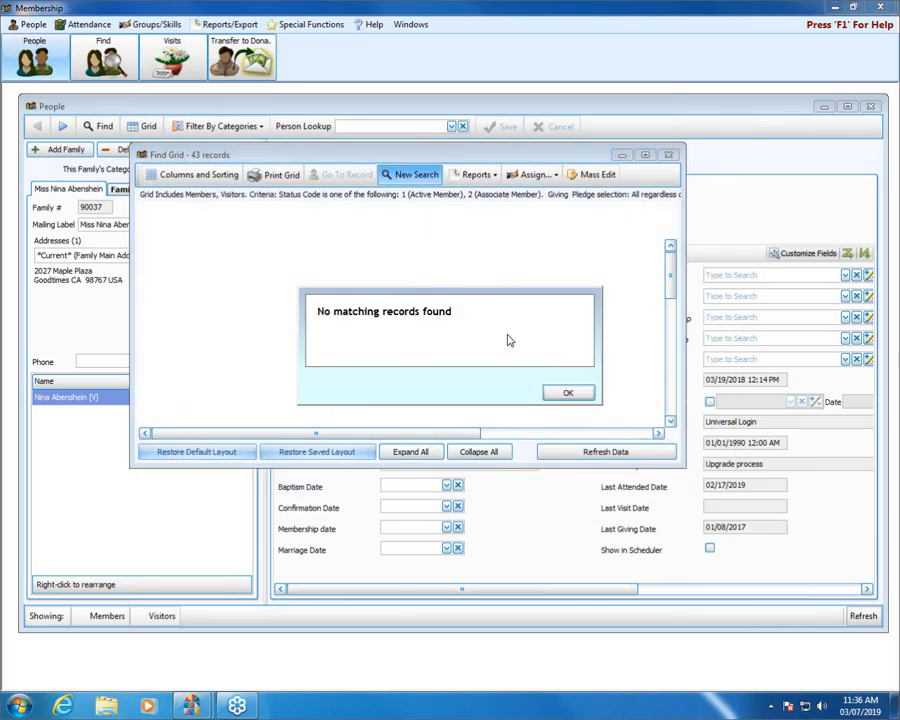
left_click(564, 394)
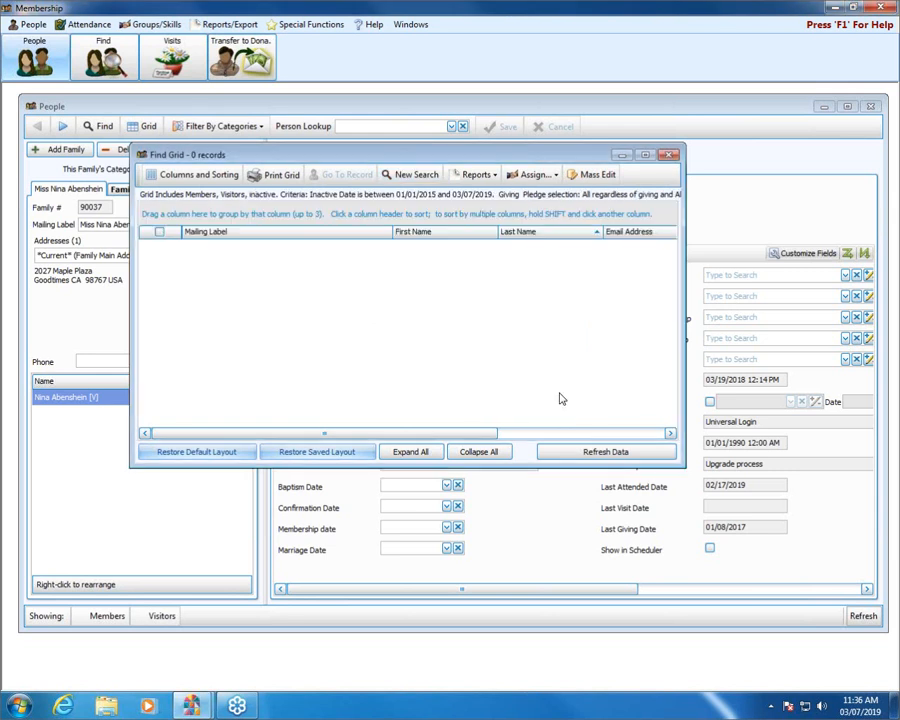
Start a new search for Inactive Reason 5 - Death and run the find, accepting the inclusion of inactive records.
left_click(418, 176)
left_click(310, 237)
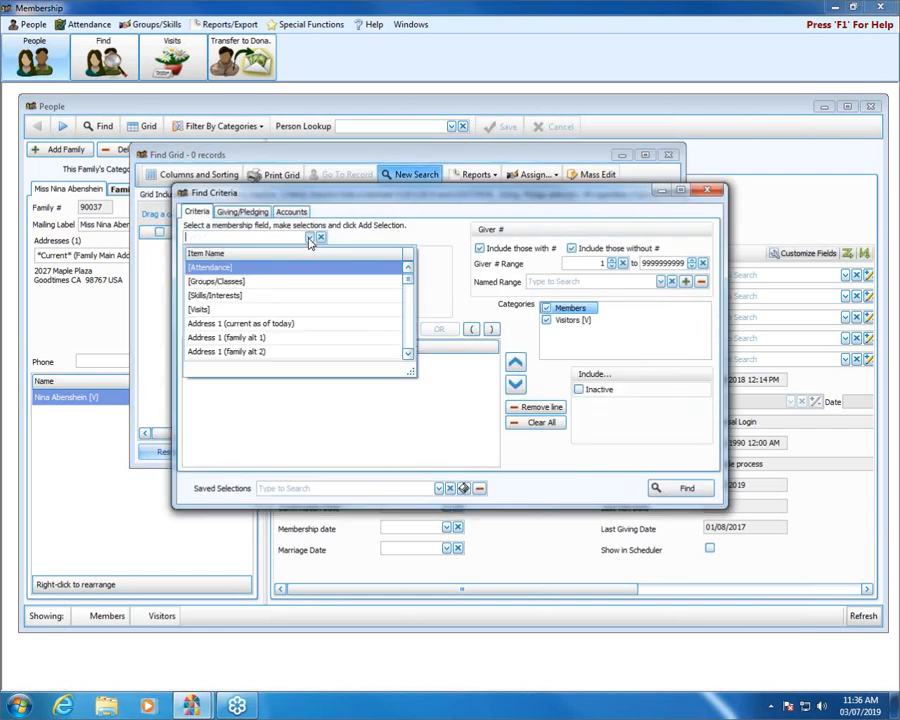
type("ina")
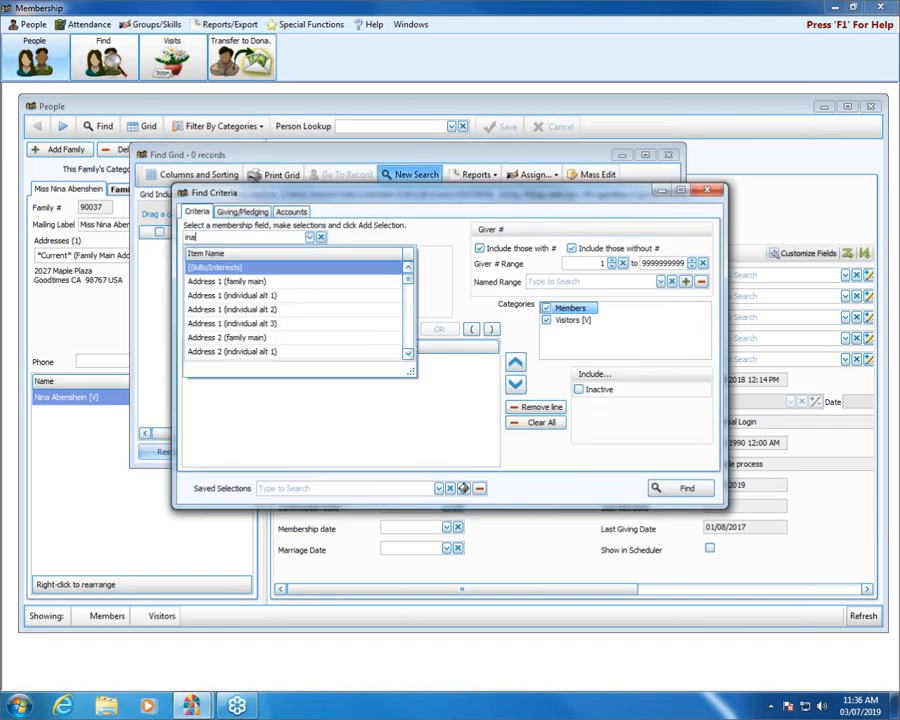
left_click(215, 310)
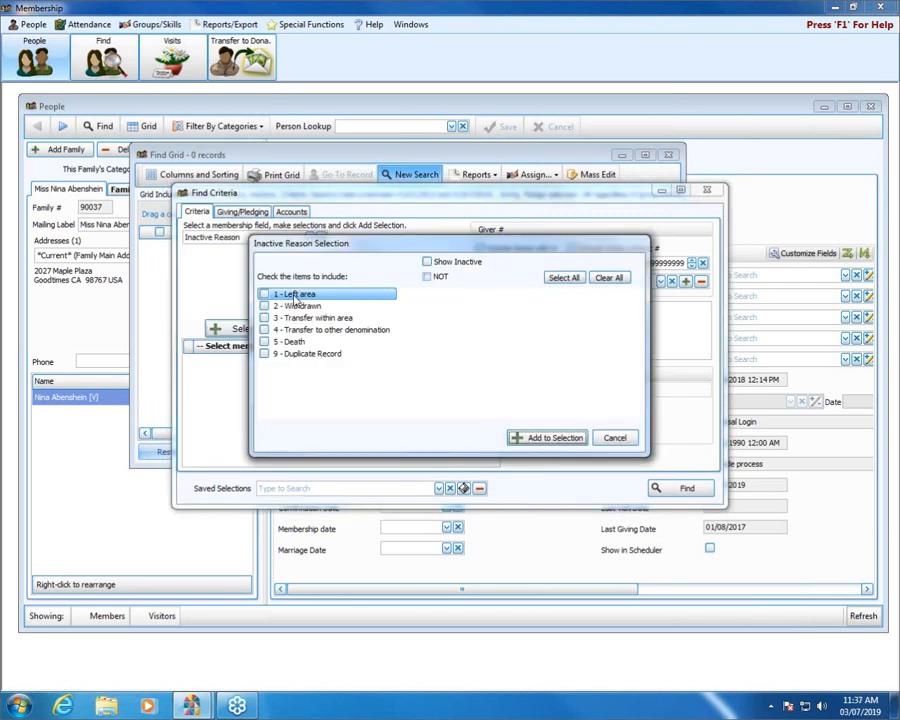
left_click(265, 343)
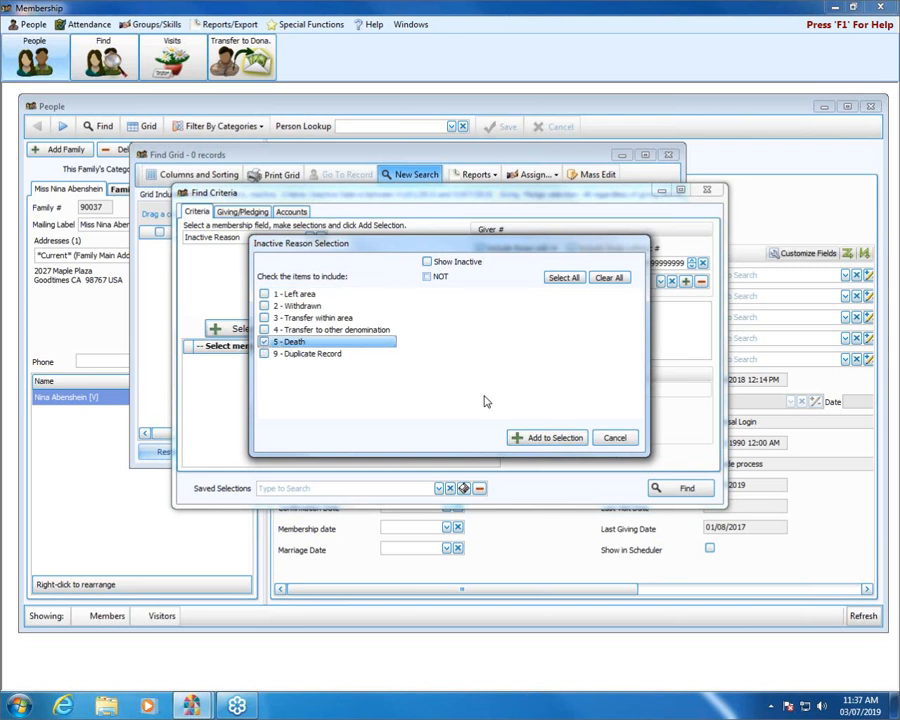
left_click(560, 438)
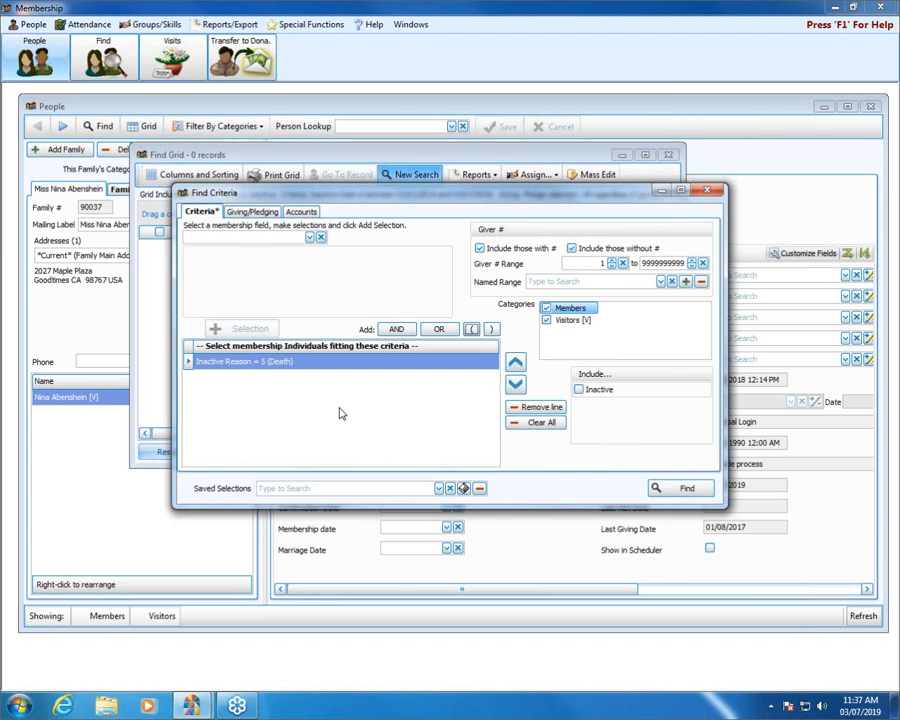
left_click(679, 487)
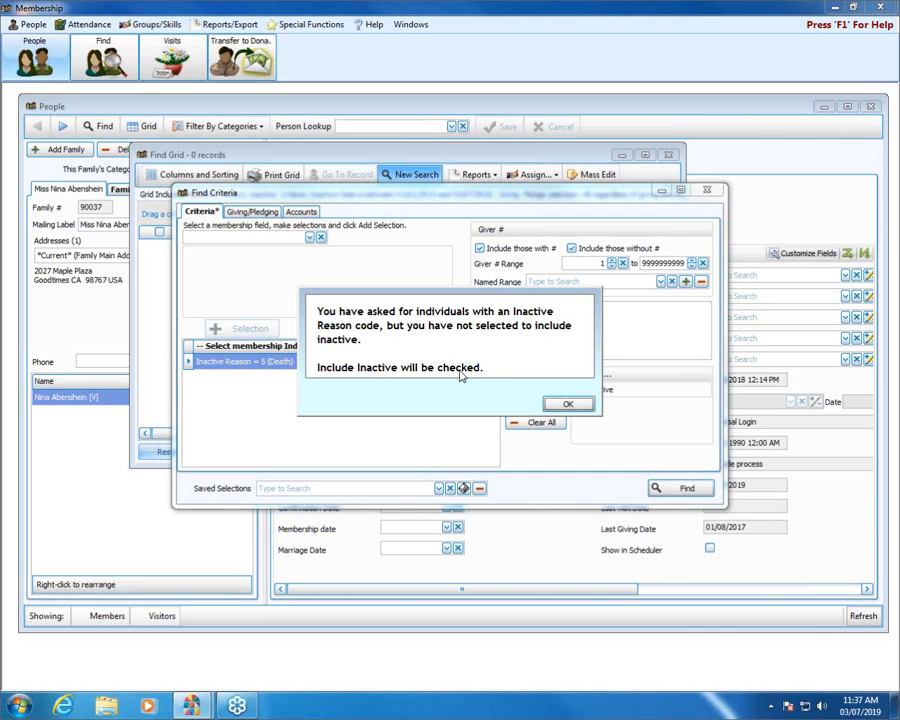
left_click(569, 405)
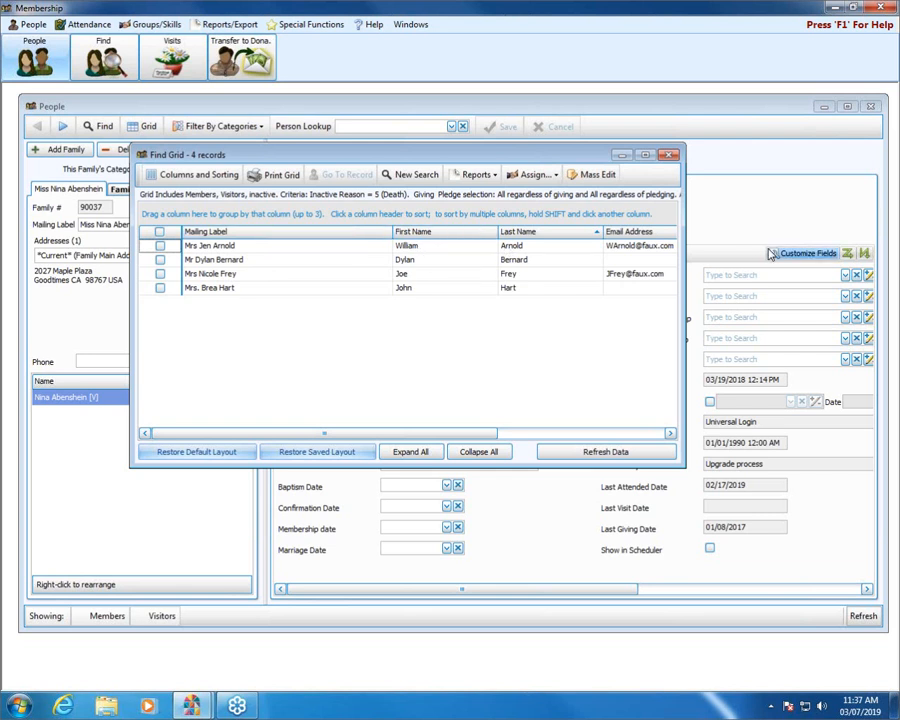
Start a new search and add status codes 1 - Active Member and 2 - Associate Member to the selection.
left_click(416, 176)
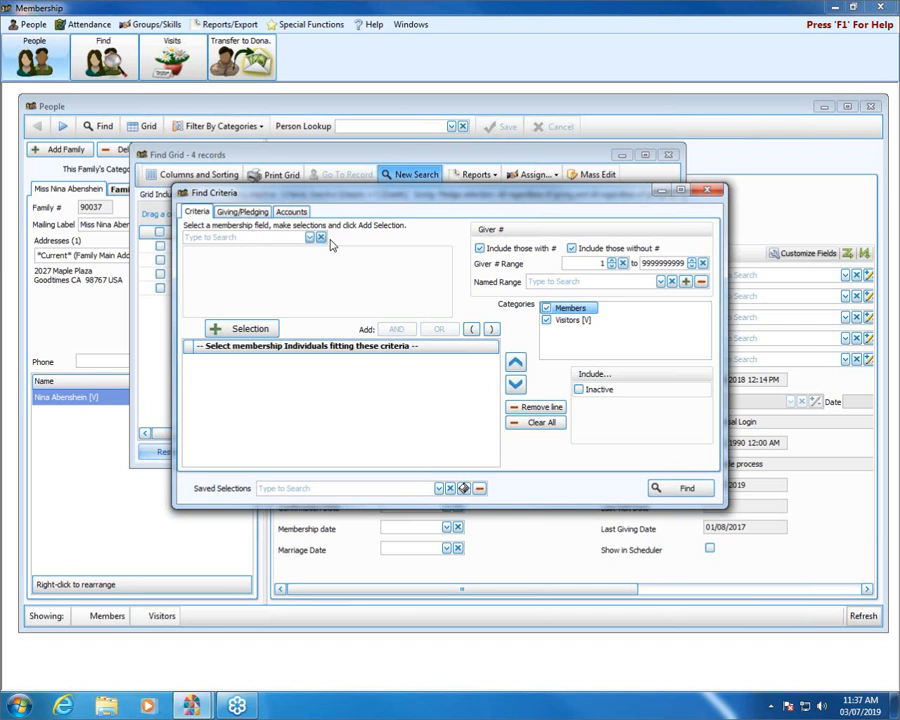
left_click(309, 238)
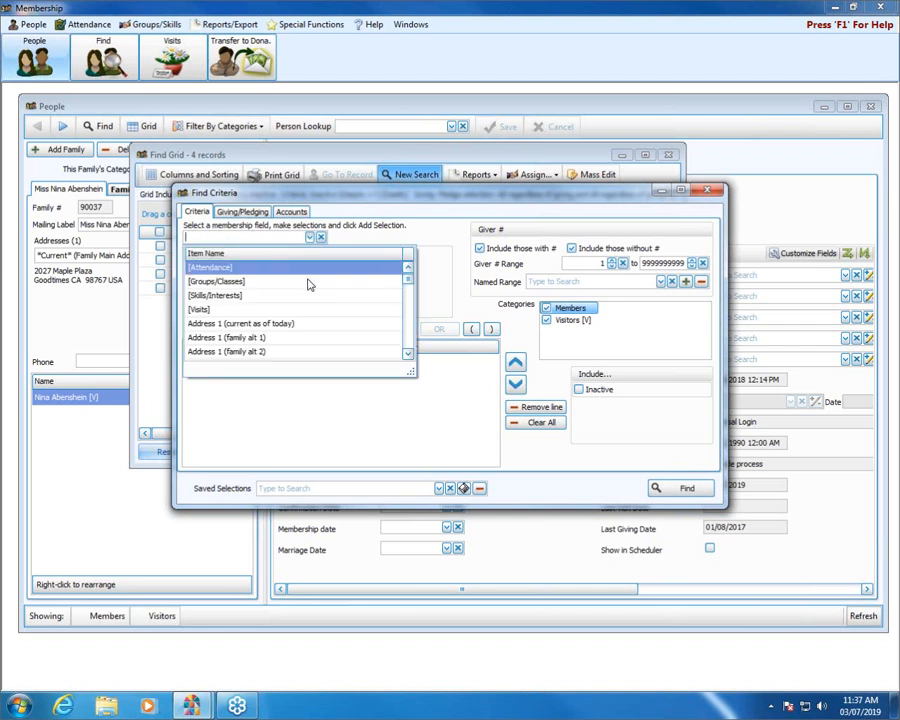
type("sta")
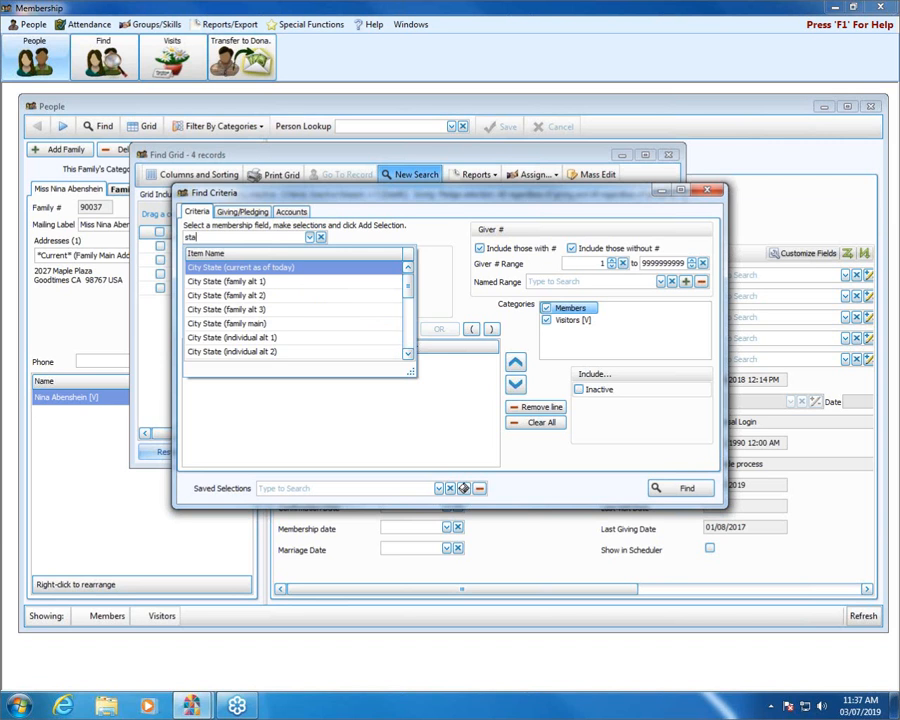
type("tus")
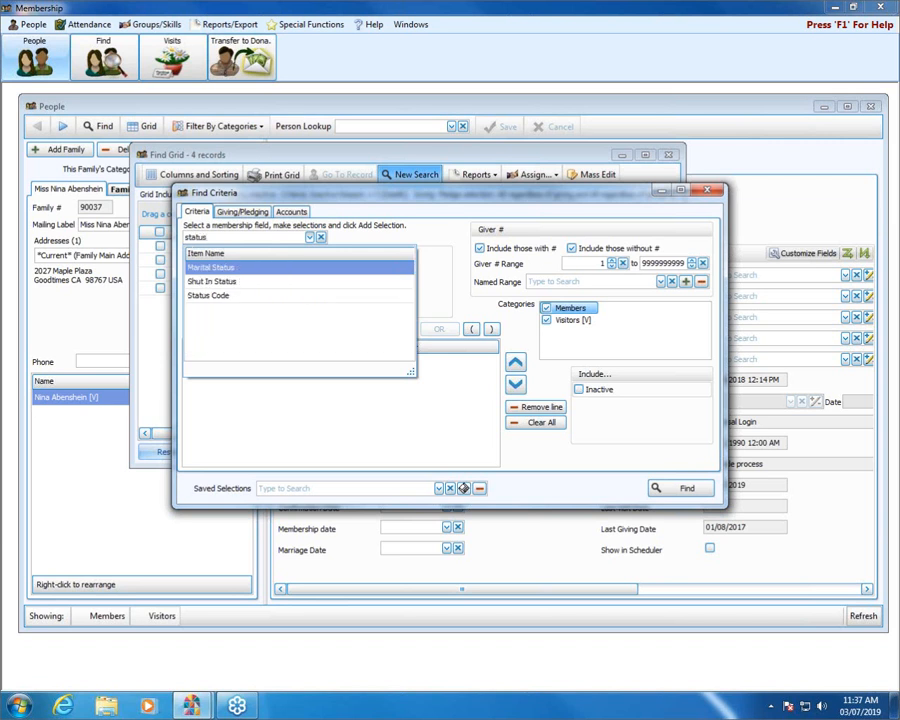
left_click(300, 297)
left_click(296, 306)
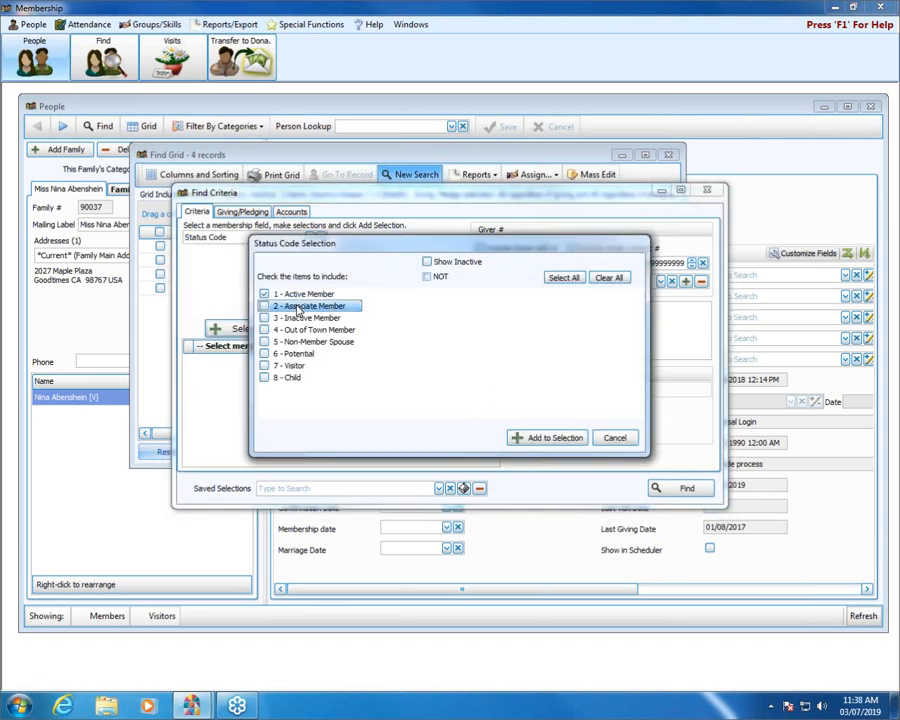
left_click(549, 438)
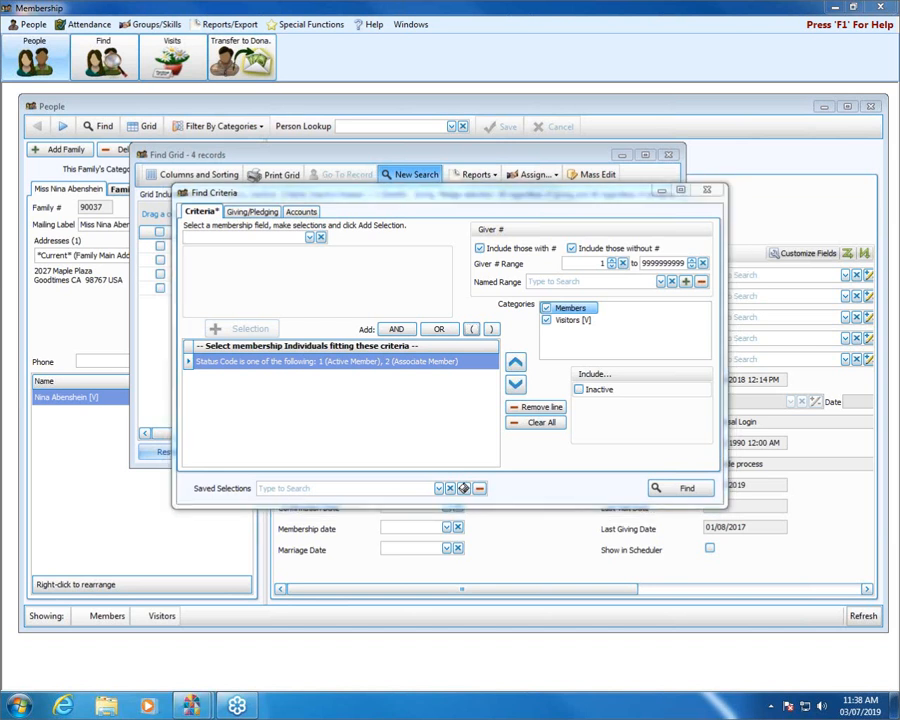
mouse_move(455, 341)
left_mouse_down()
mouse_move(486, 306)
mouse_move(380, 313)
mouse_move(362, 323)
mouse_move(458, 338)
mouse_move(494, 332)
left_mouse_up()
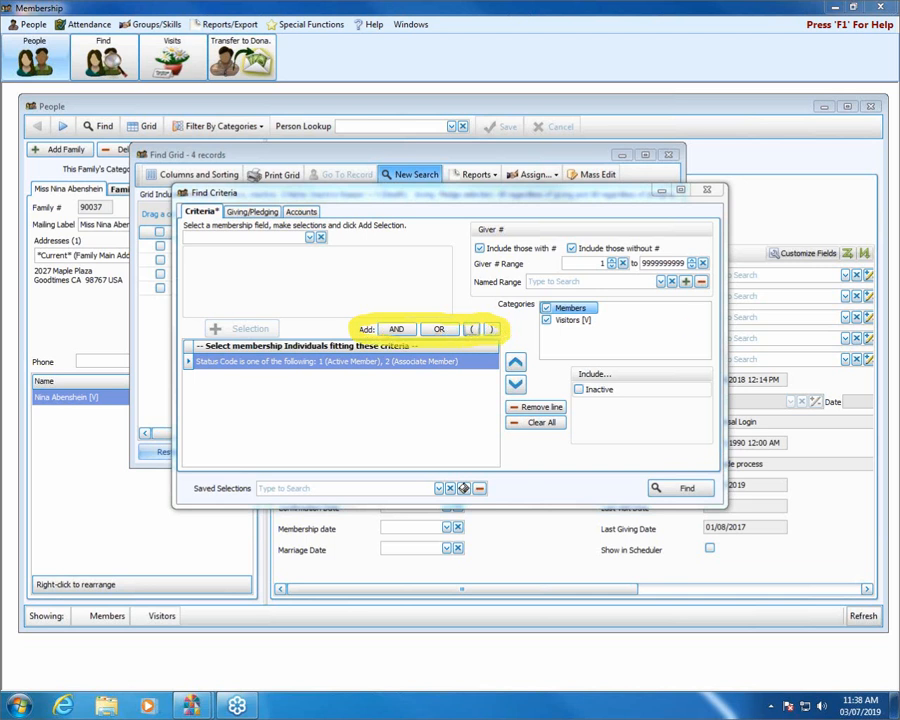
key("Escape")
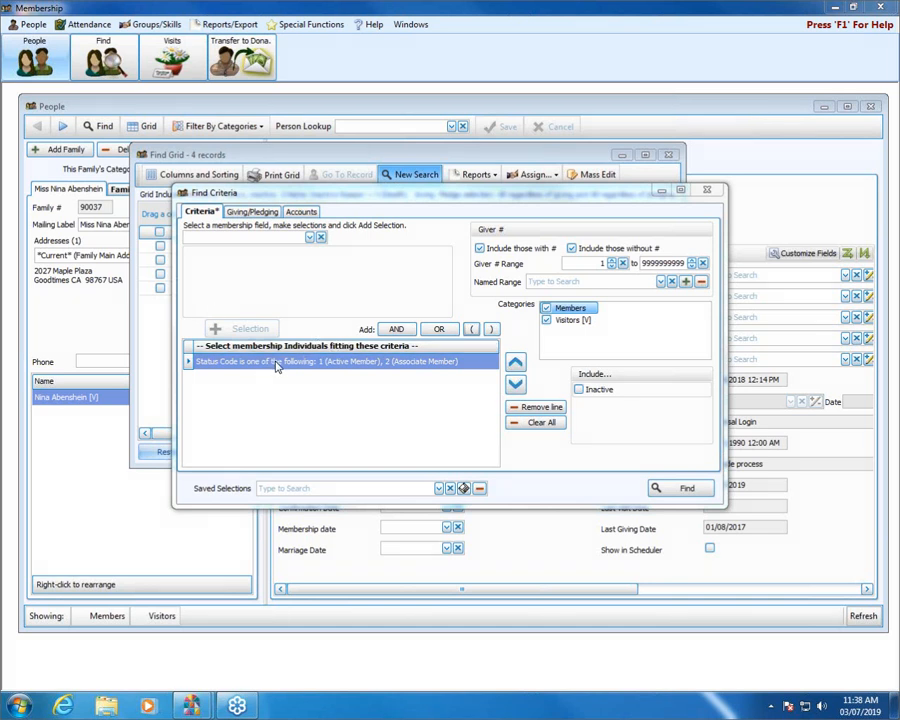
Extend the status code criterion with an AND condition requiring that Email Address is blank.
left_click(394, 330)
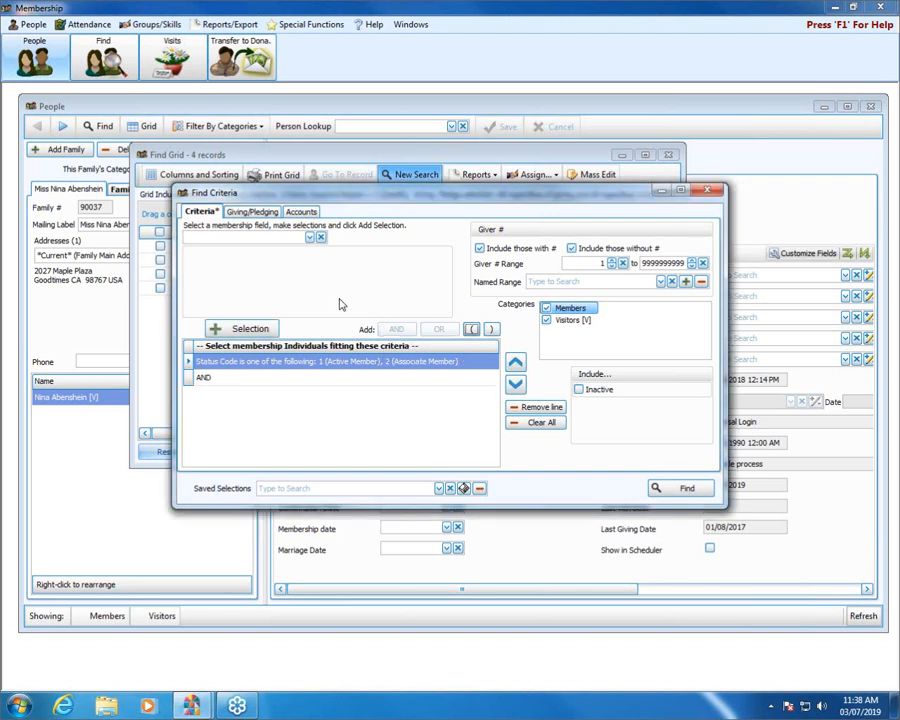
left_click(310, 238)
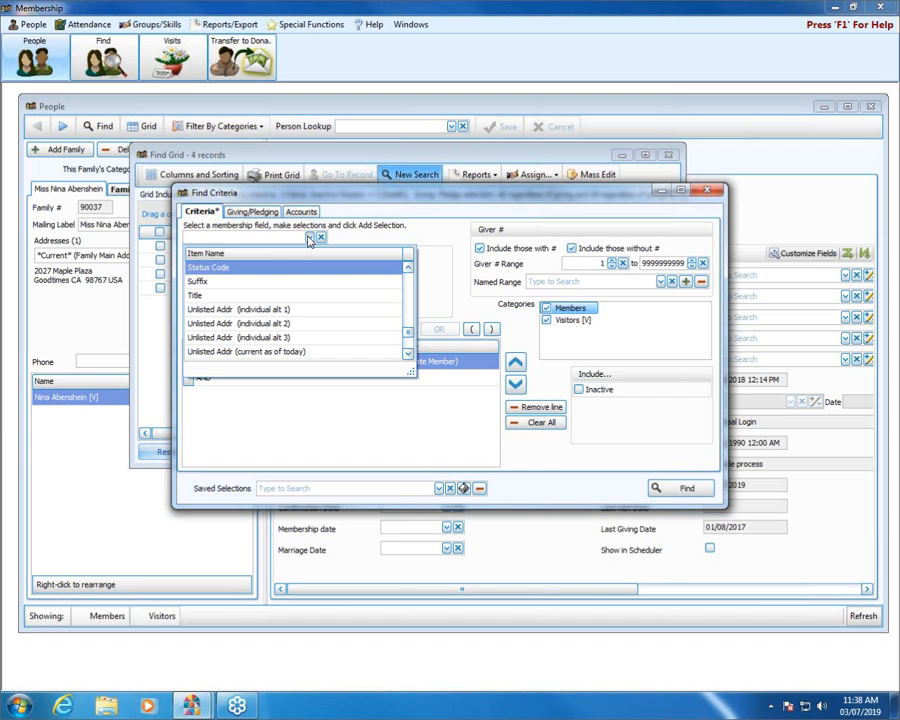
type("em")
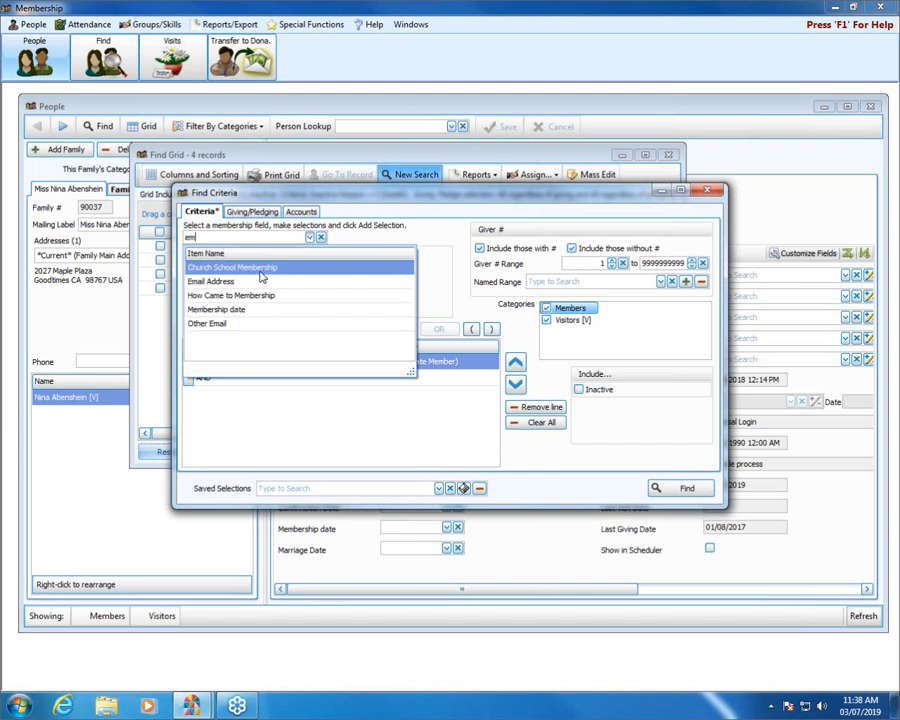
left_click(236, 283)
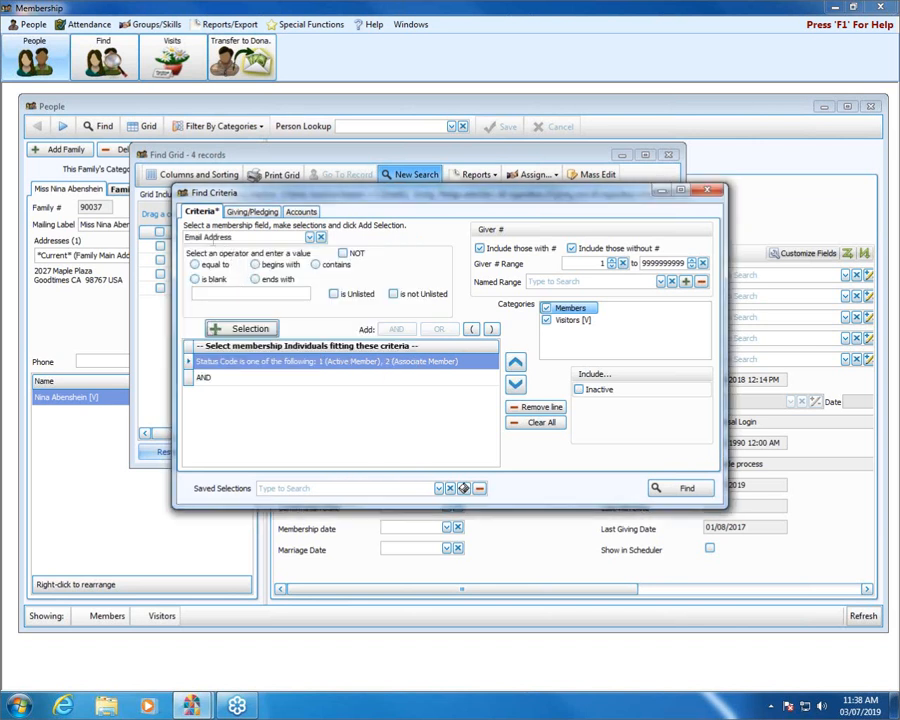
left_click(196, 280)
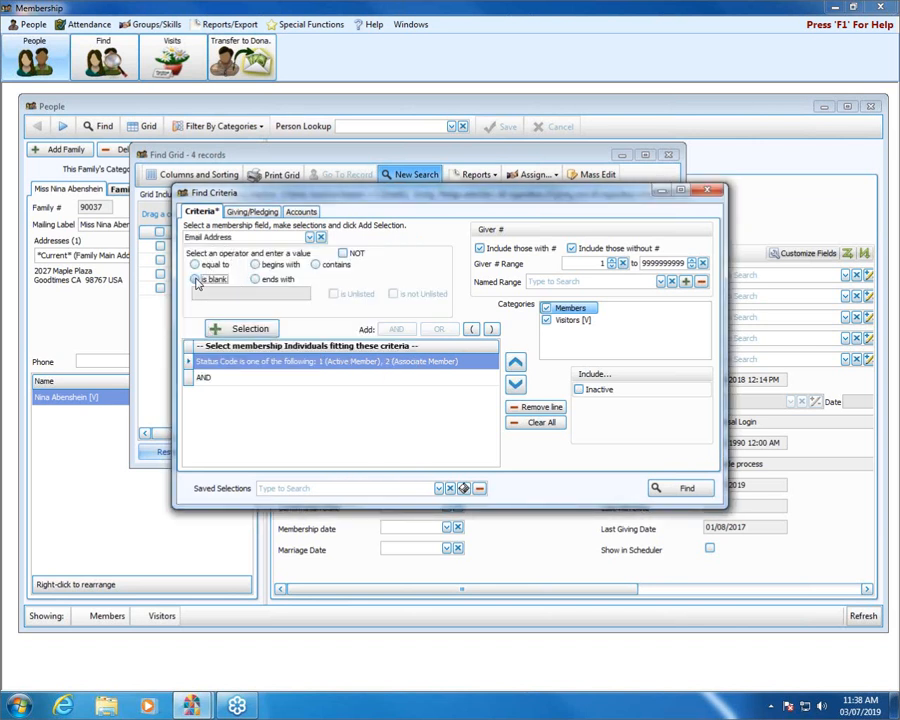
left_click(232, 330)
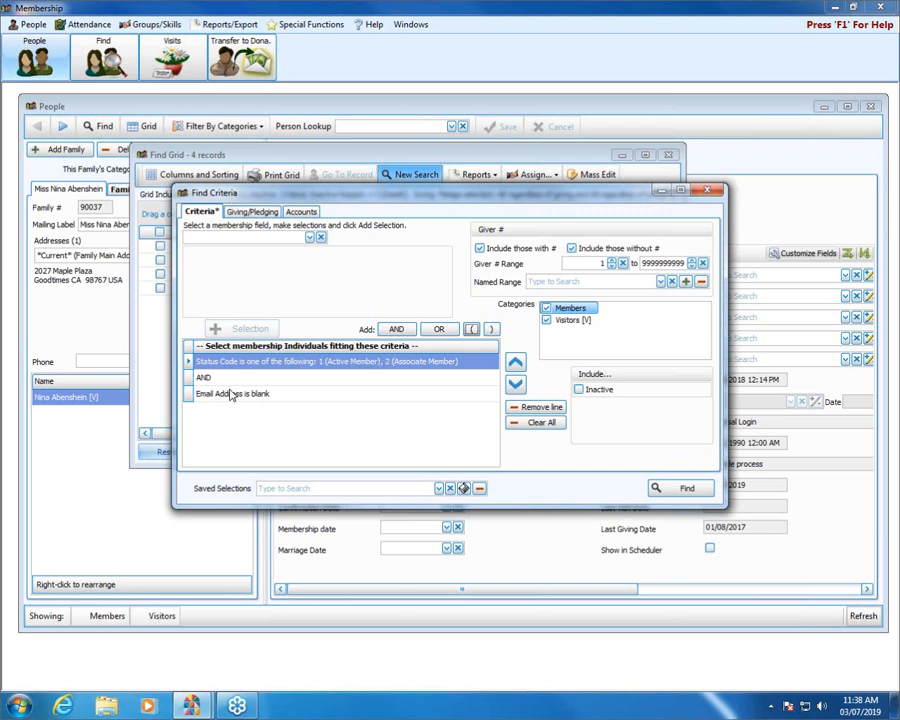
Run the find for active and associate members with a blank email address and review the listed records.
left_click(672, 486)
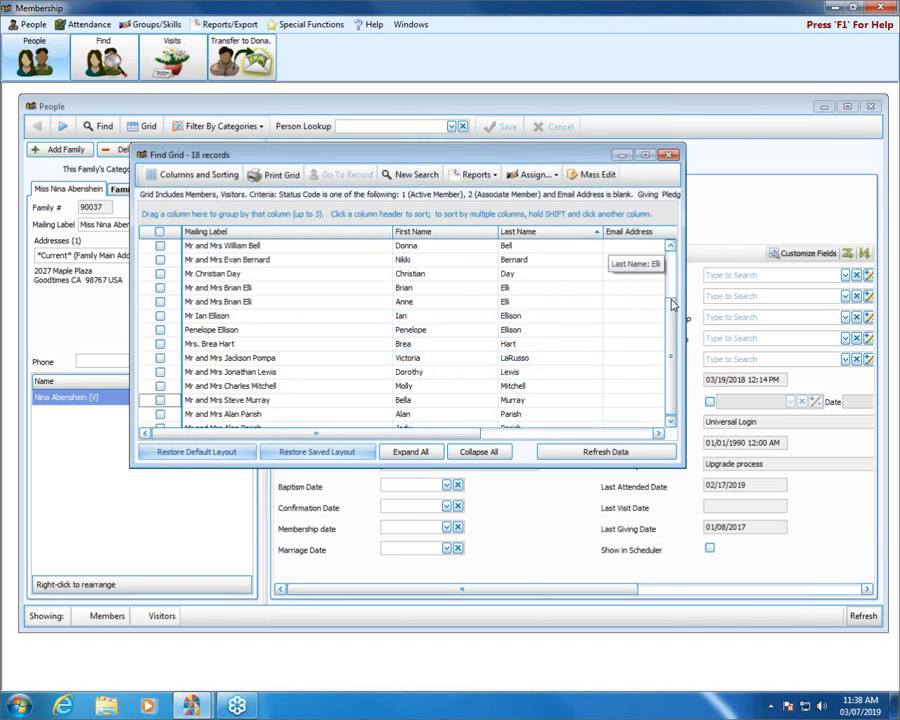
scroll(672, 280, "down", 2)
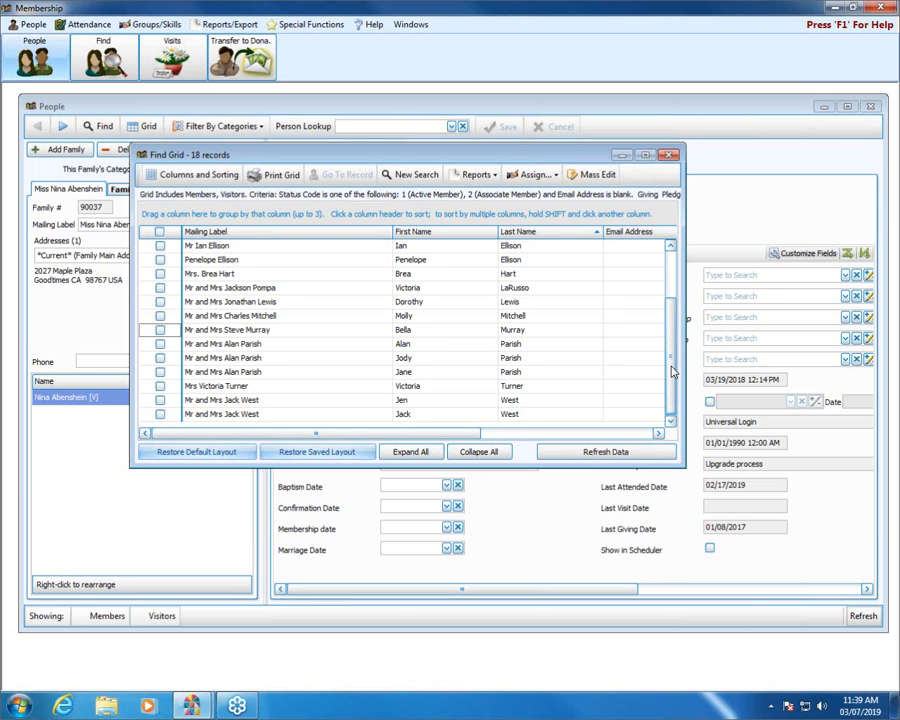
Start a new search and add a Status Code criterion covering 1 - Active Member and 2 - Associate Member.
left_click(420, 178)
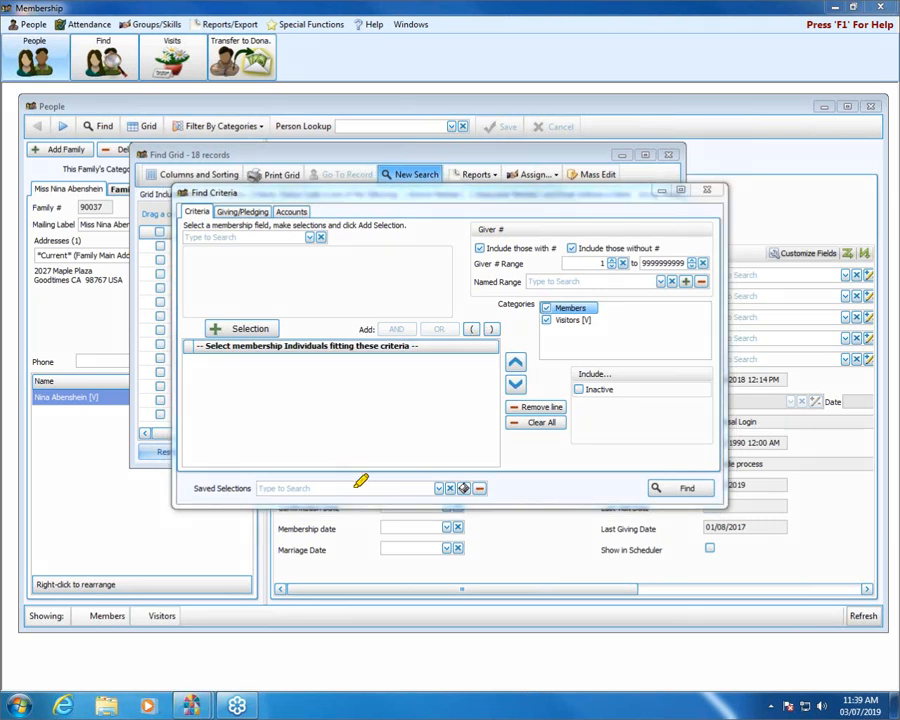
mouse_move(354, 477)
left_mouse_down()
mouse_move(253, 471)
mouse_move(185, 482)
mouse_move(235, 500)
mouse_move(480, 500)
mouse_move(497, 474)
left_mouse_up()
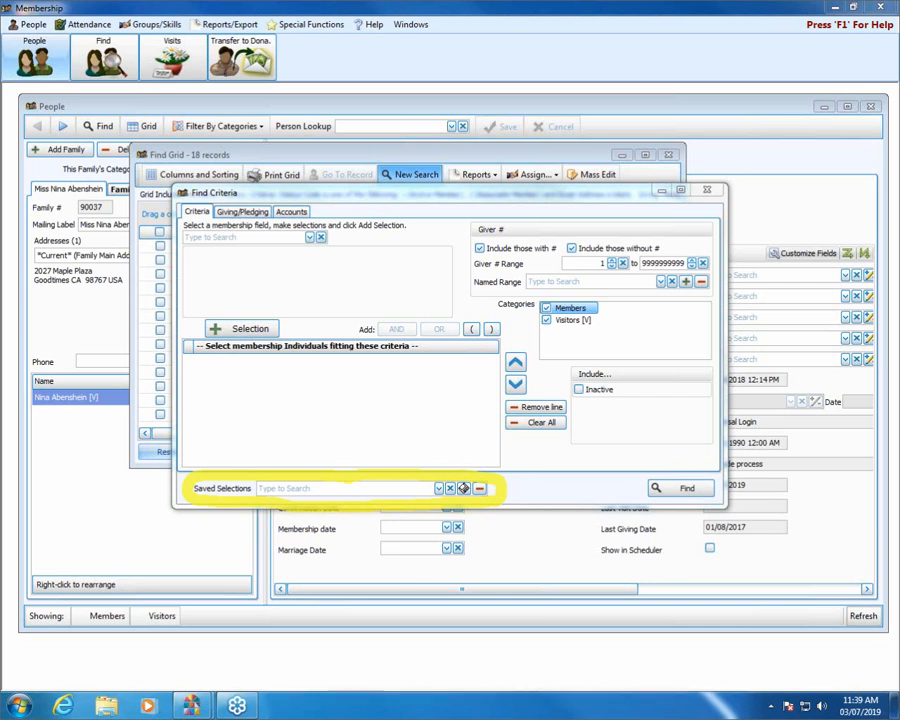
left_click(311, 238)
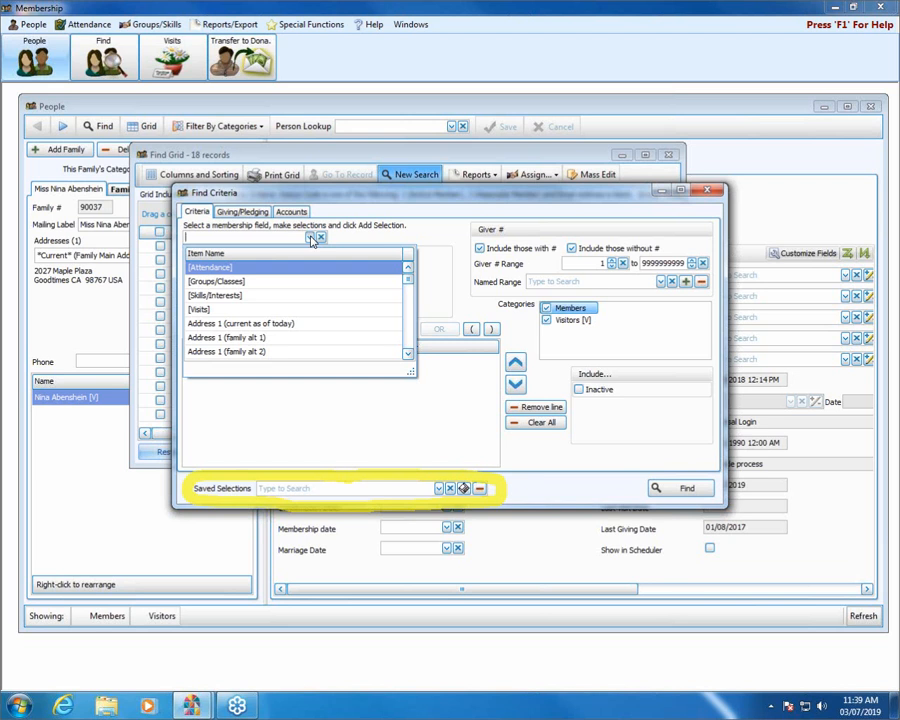
type("statu")
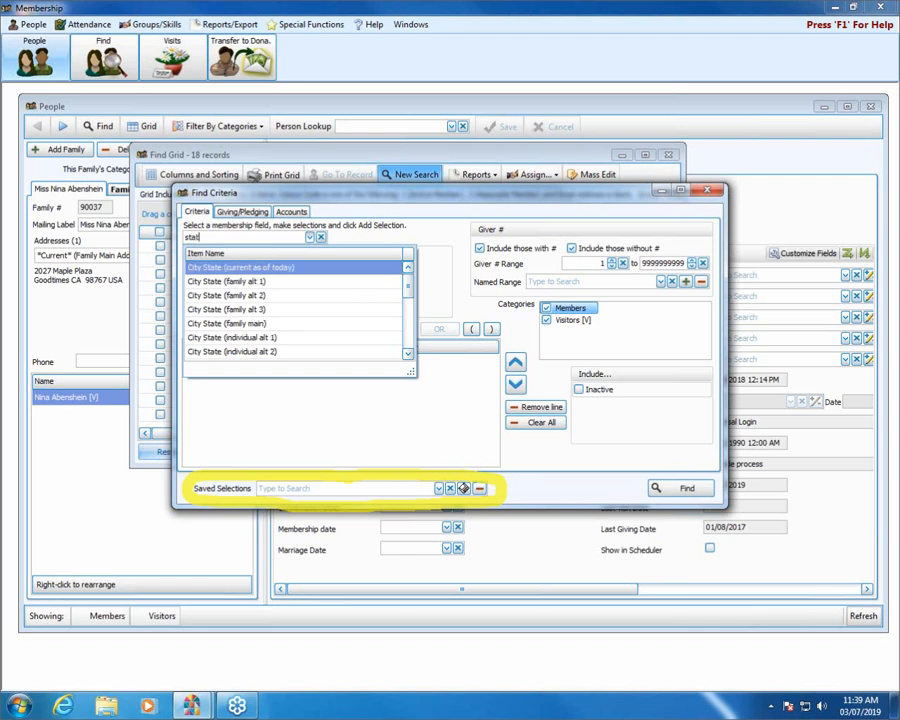
key("Down")
key("Down")
key("Return")
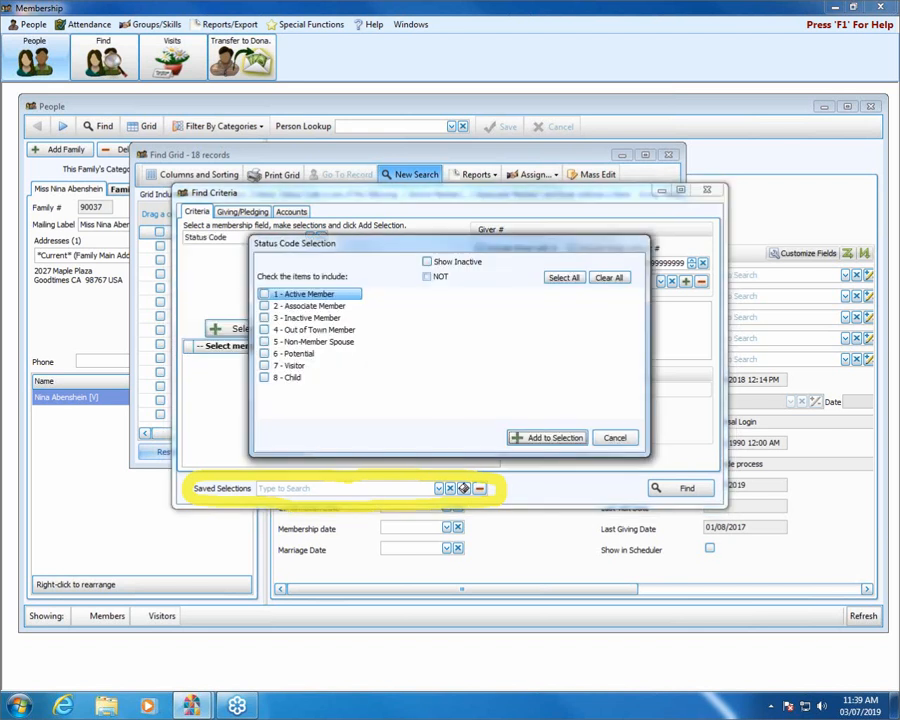
left_click(310, 296)
left_click(311, 306)
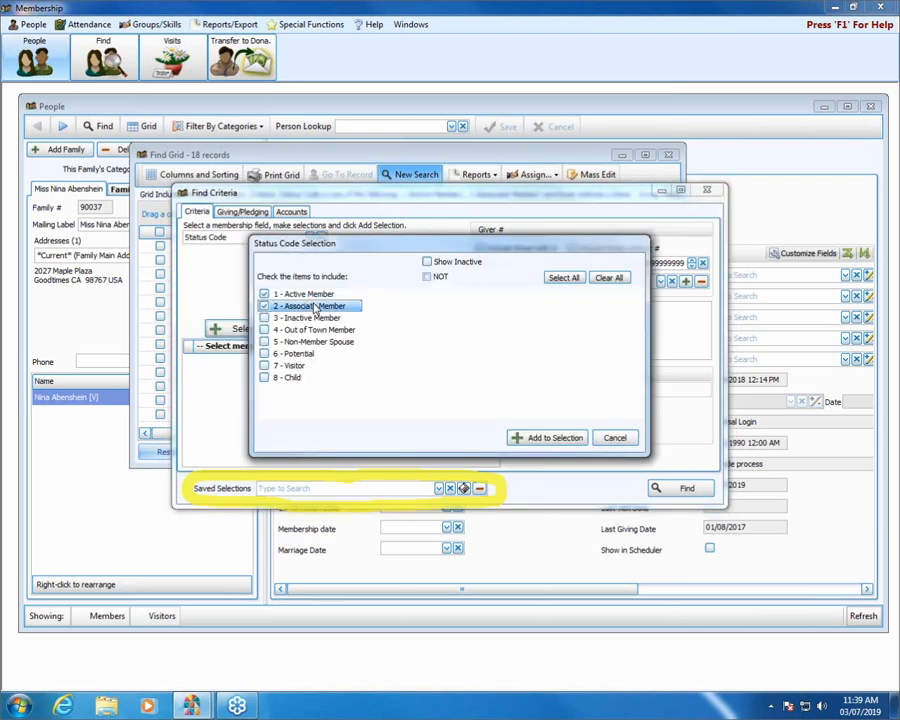
left_click(515, 438)
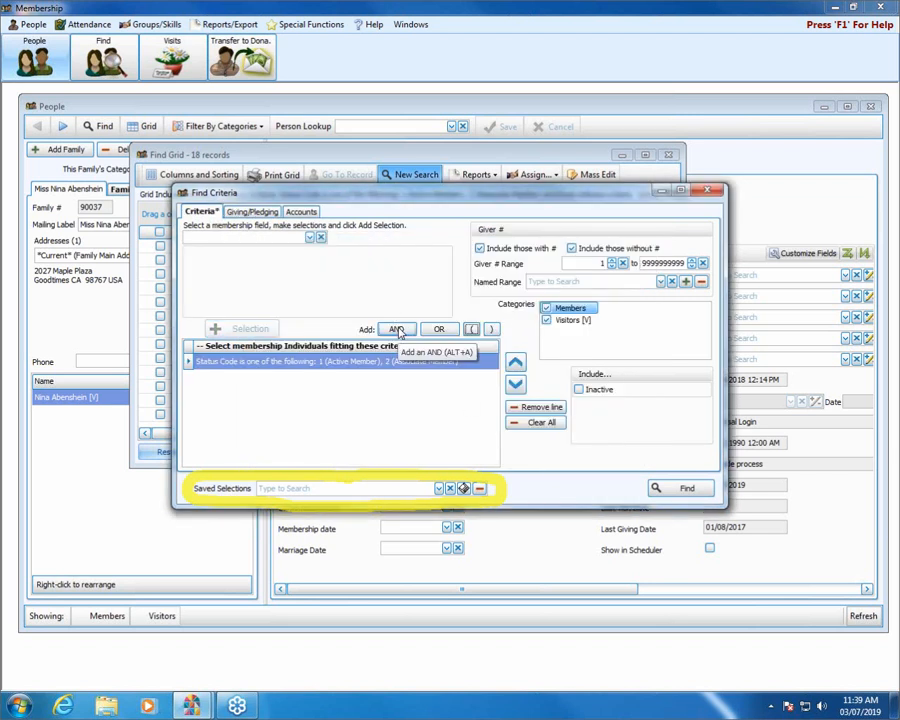
Add an AND to the status code criterion and choose Marriage Date as the second membership field.
left_click(397, 331)
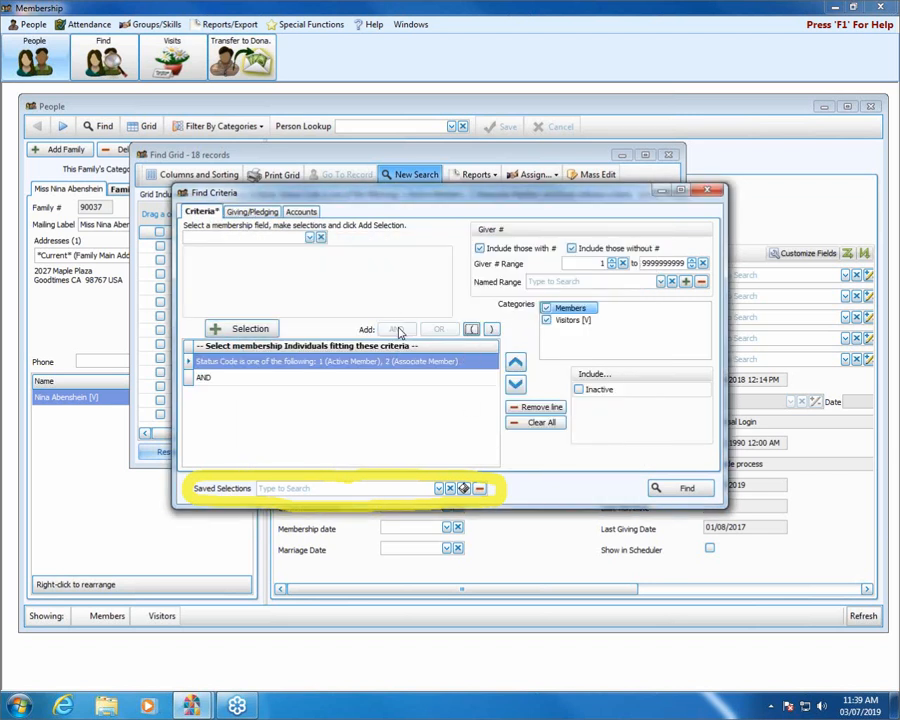
left_click(310, 238)
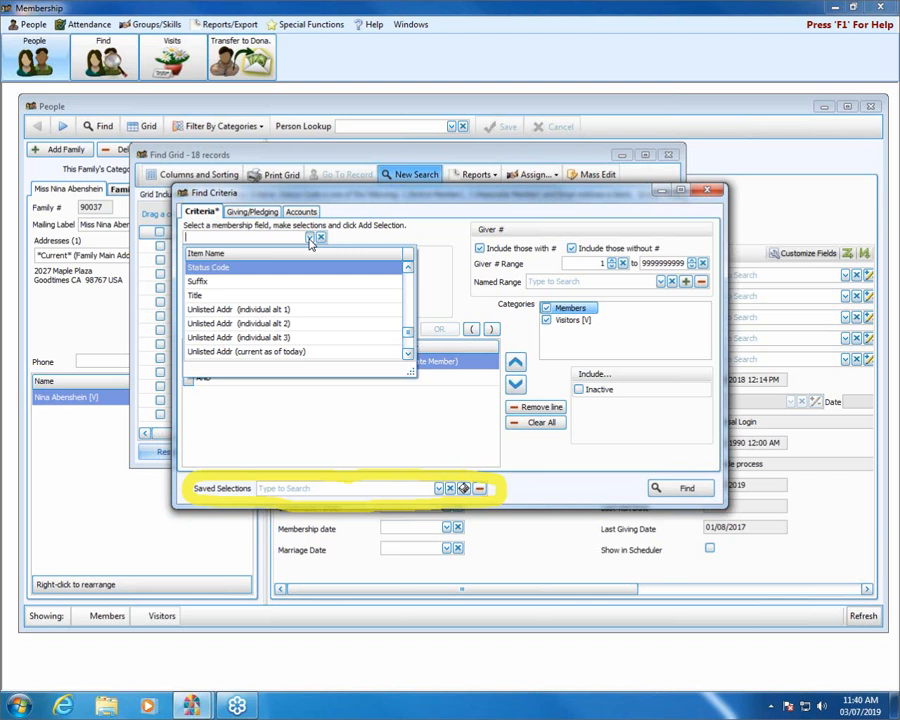
type("marr")
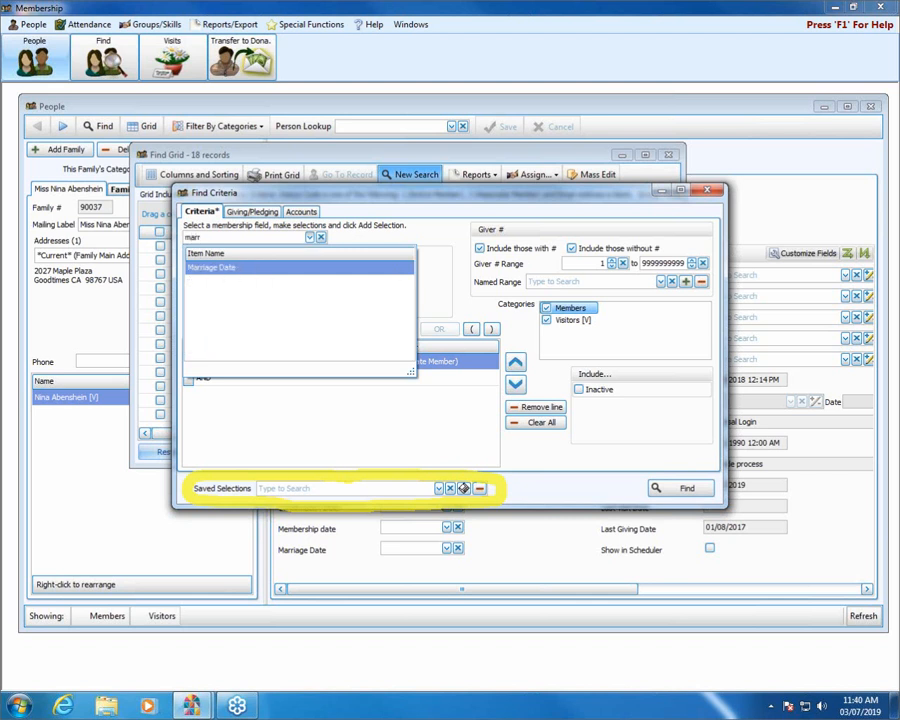
key("Return")
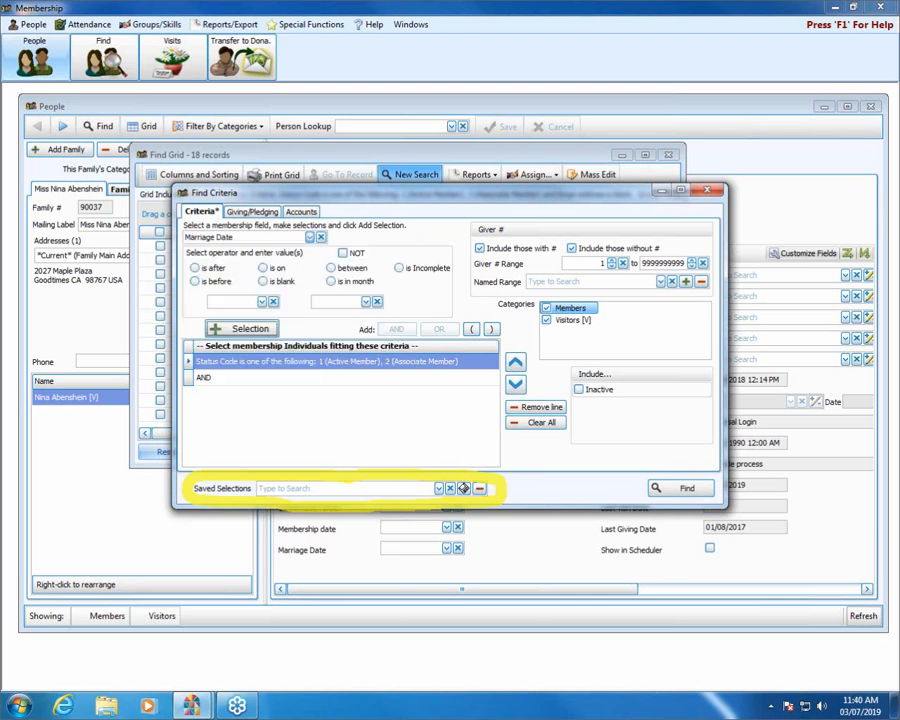
left_click(341, 270)
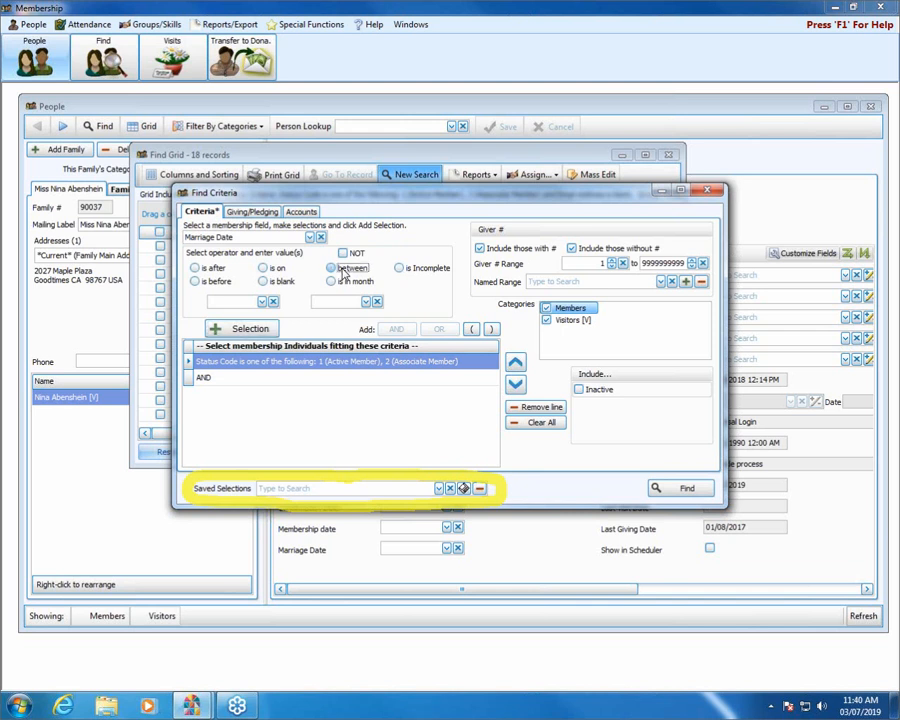
left_click(264, 302)
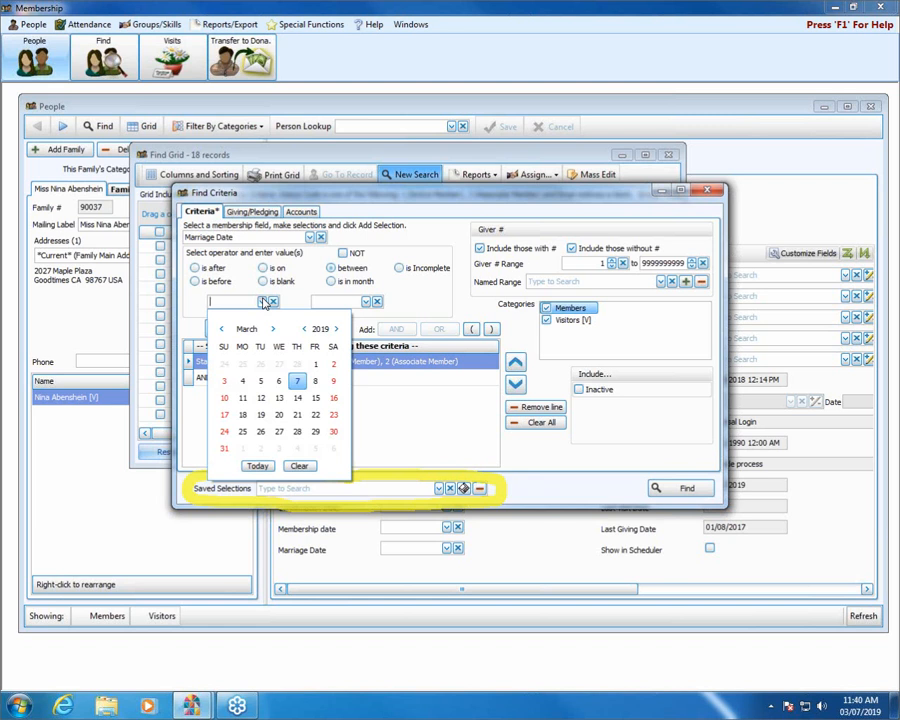
left_click(264, 302)
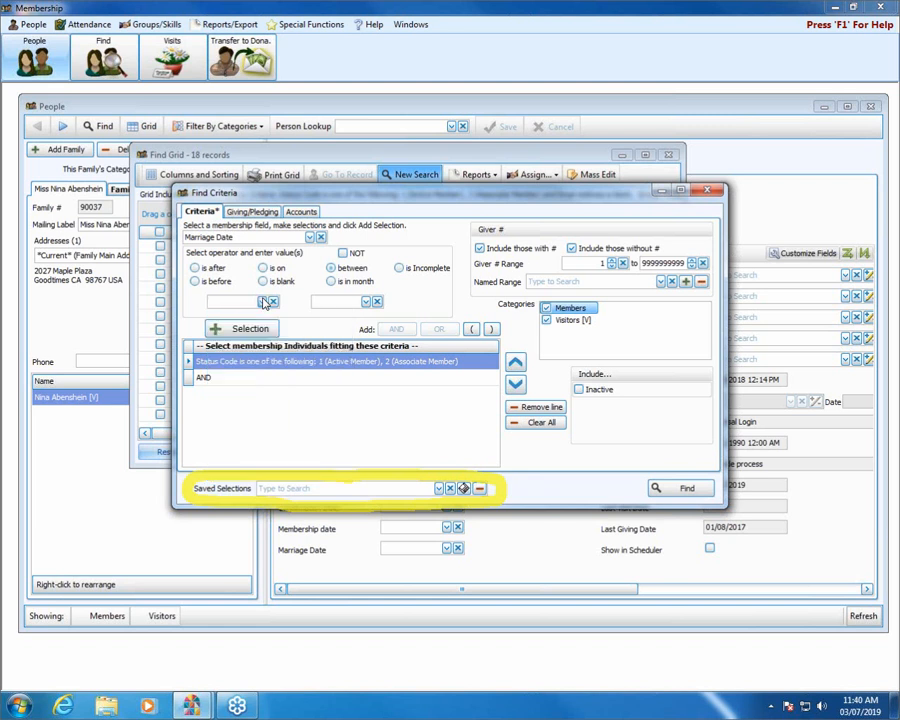
Set Marriage Date to be in the months of January thru June and add it to the selection.
left_click(351, 283)
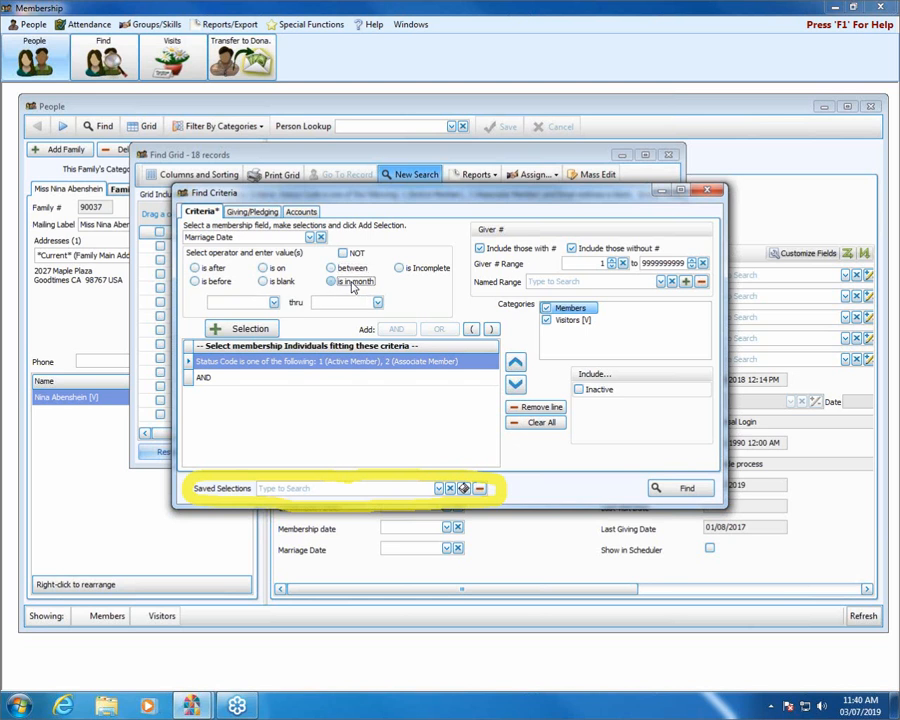
left_click(273, 302)
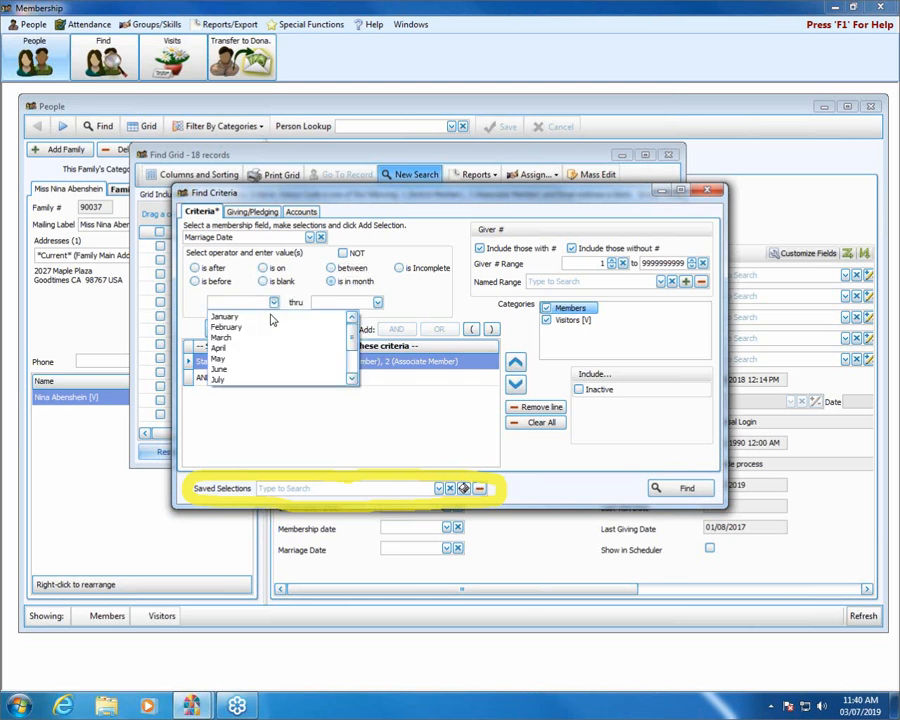
left_click(262, 316)
left_click(377, 302)
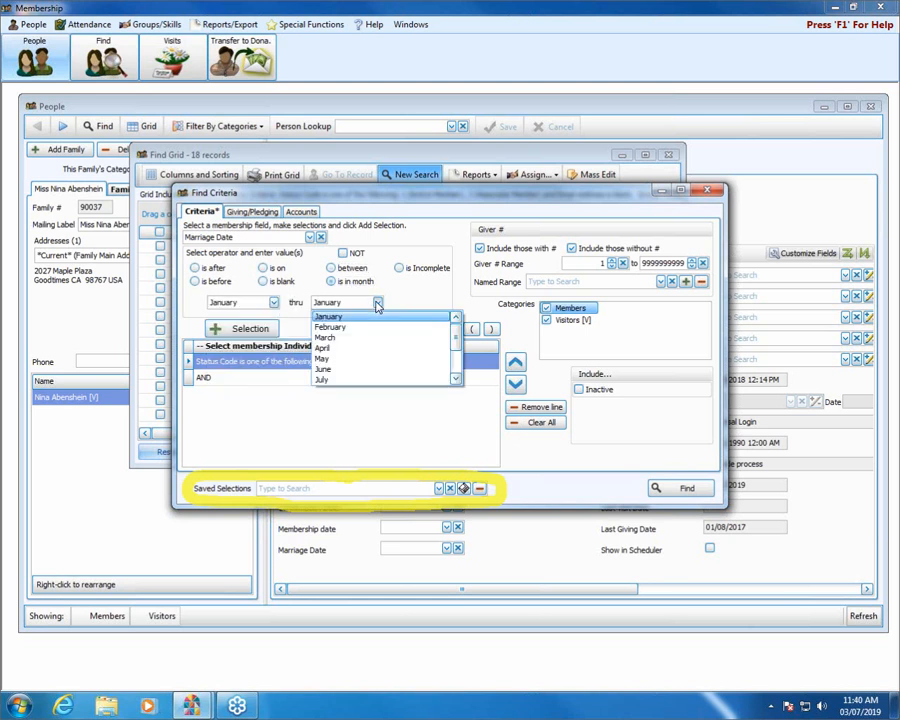
left_click(392, 370)
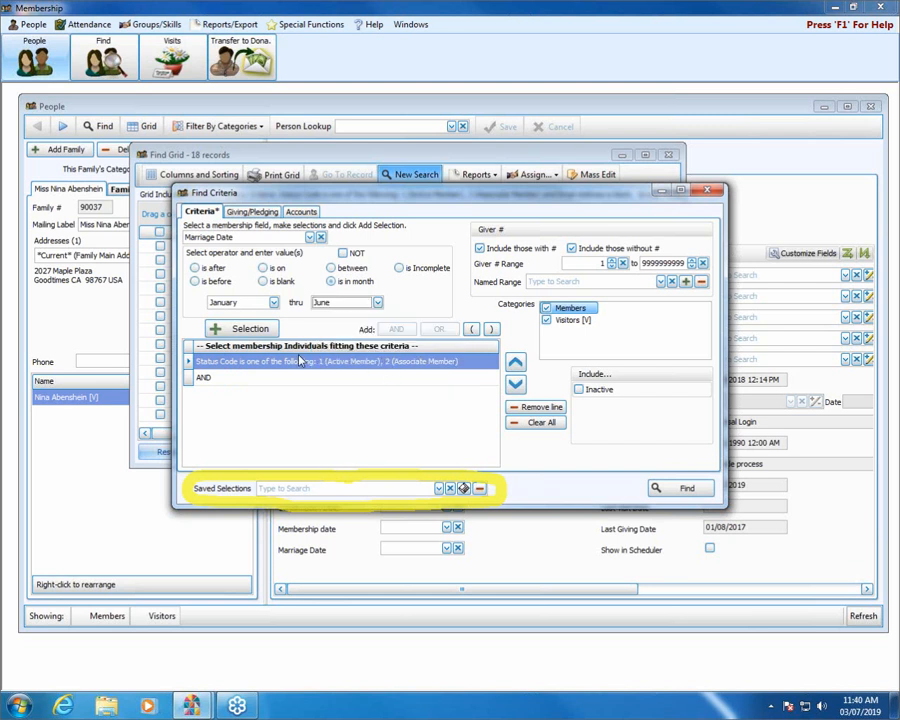
left_click(248, 329)
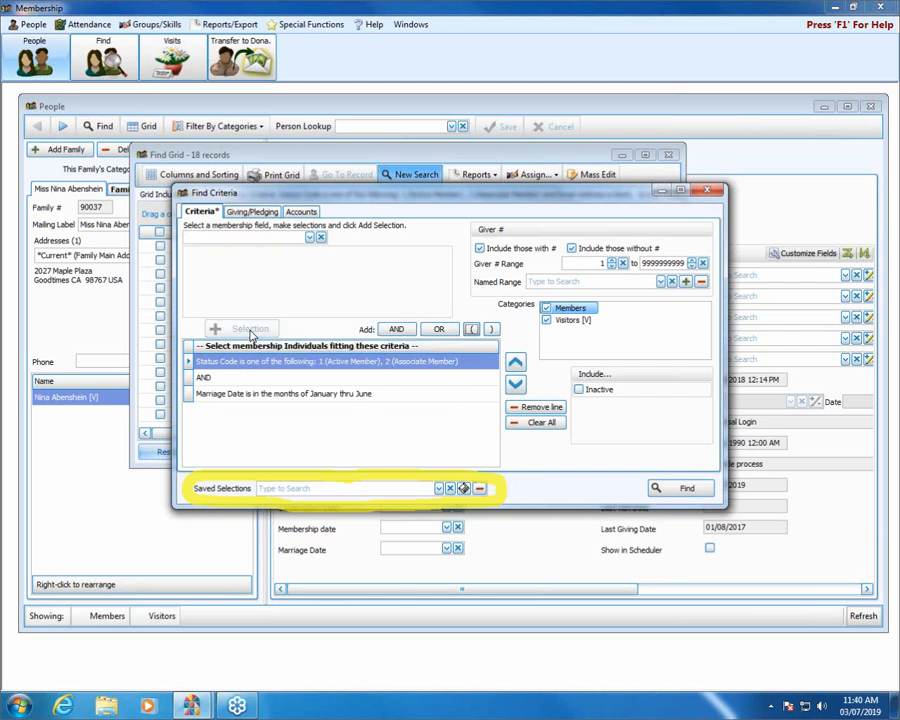
Save the selections as "Jan-June Anniversary" and run the find.
left_click(463, 489)
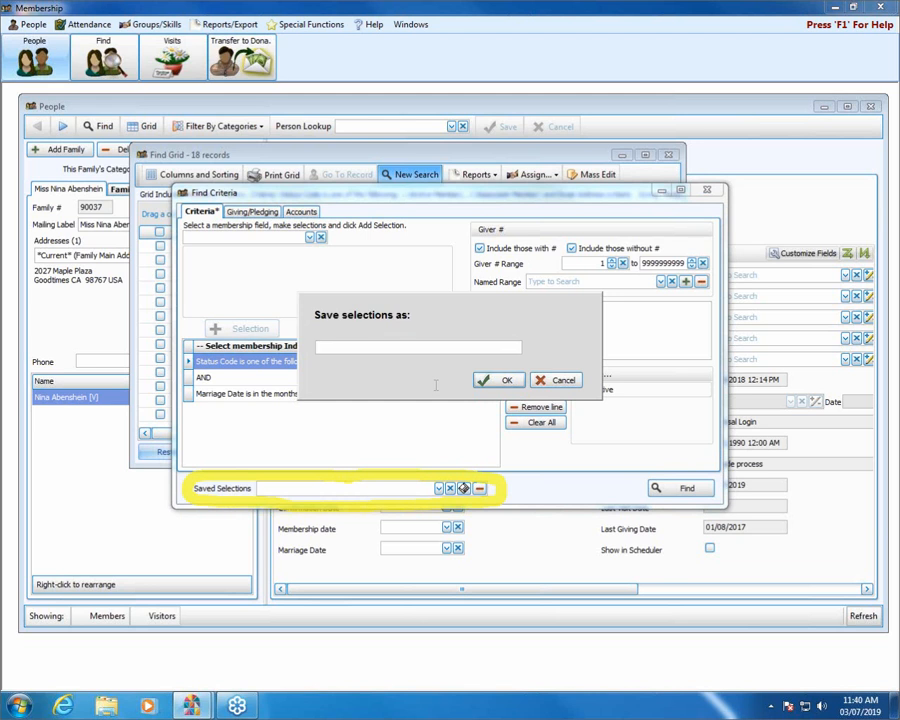
type("Jan-June Annivaer")
key("BackSpace")
key("BackSpace")
type("ersary")
left_click(487, 380)
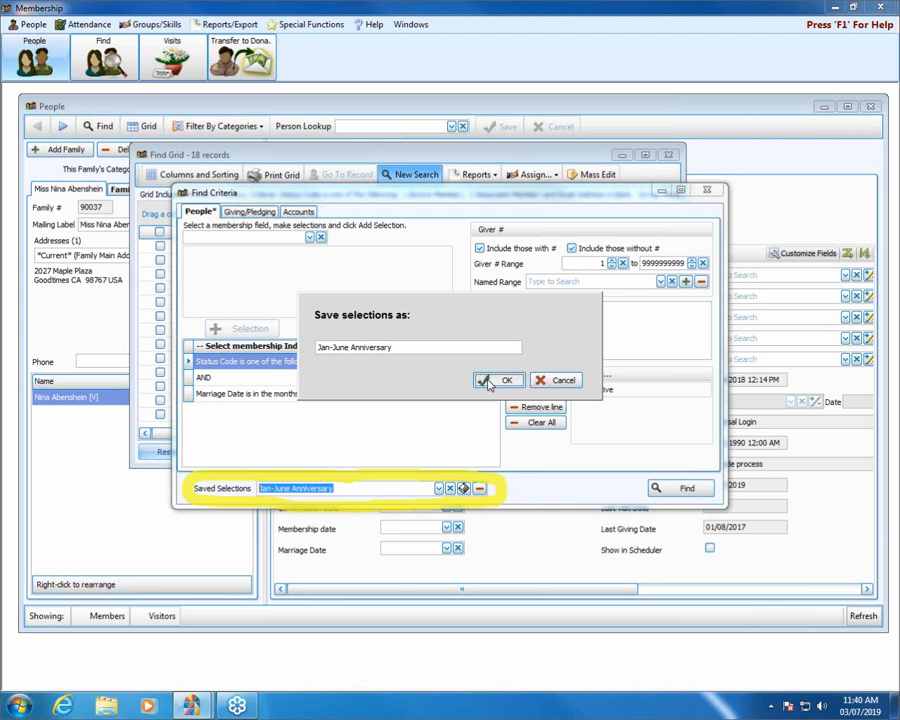
left_click(687, 488)
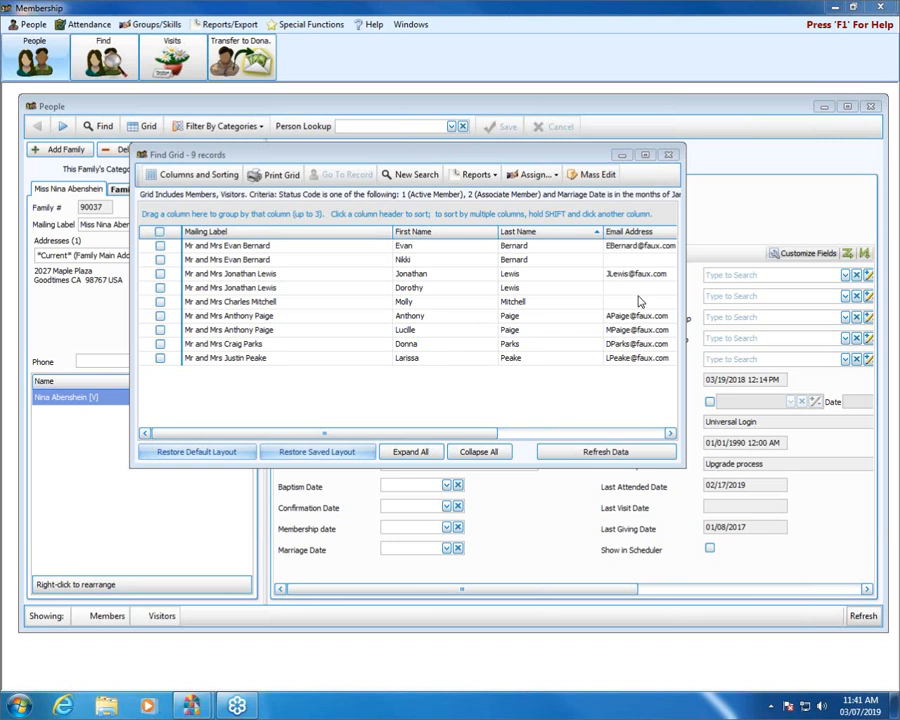
Close the results grid and load the saved selection Jan-June Anniversary into a new find.
left_click(671, 157)
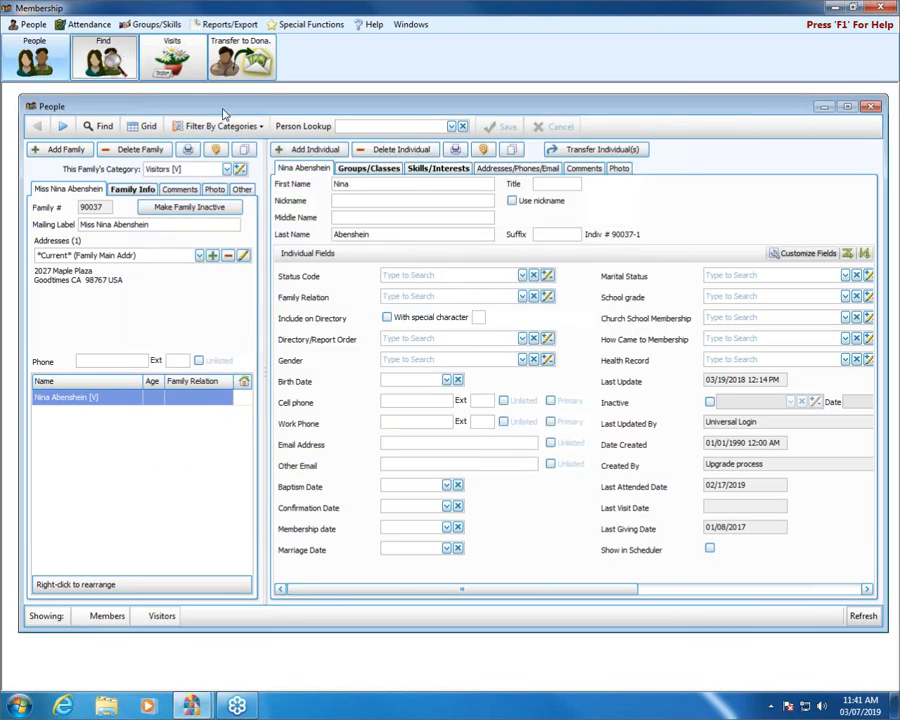
left_click(438, 488)
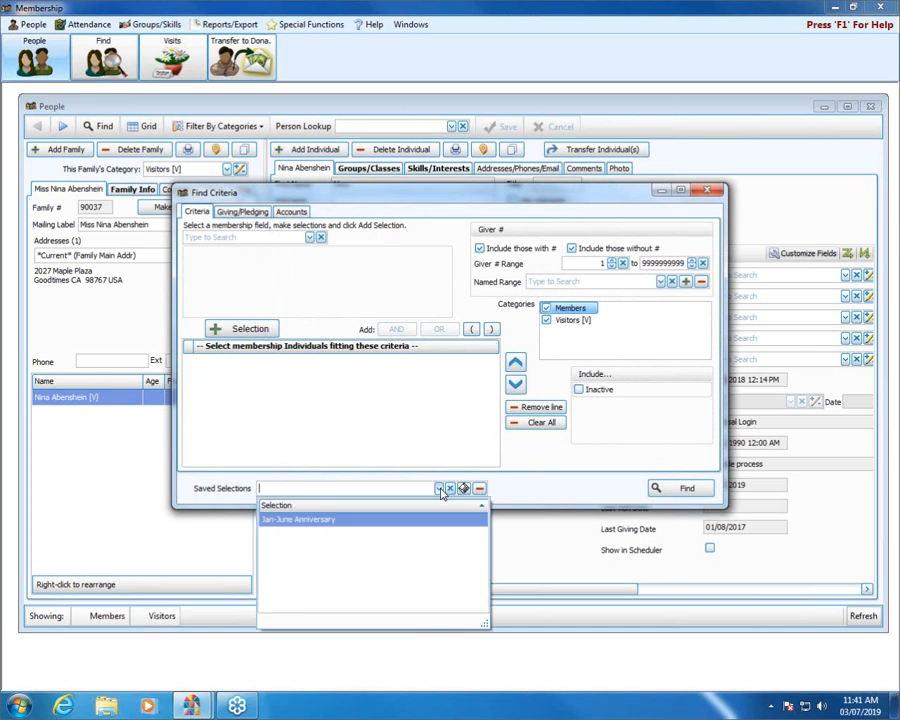
left_click(325, 519)
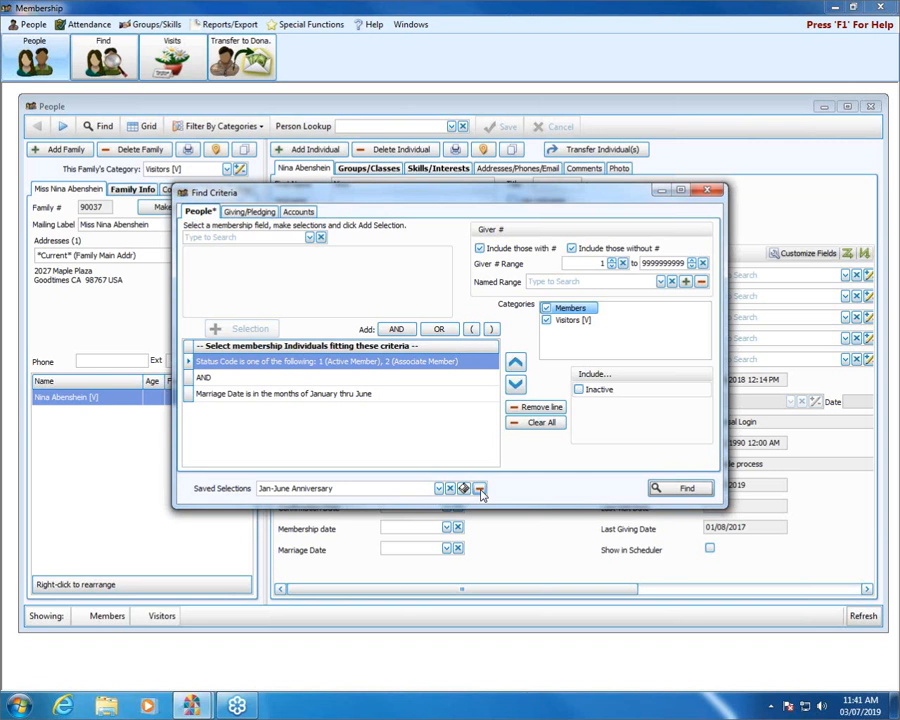
Clear all the loaded find criteria and choose Baptism Date as the membership field.
left_click(541, 425)
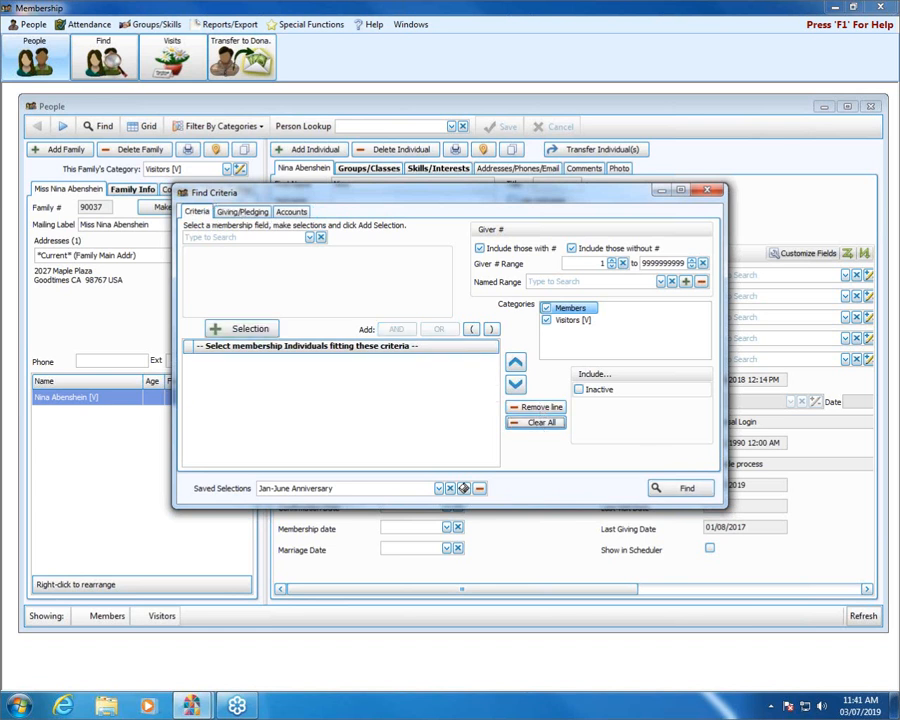
left_click(310, 237)
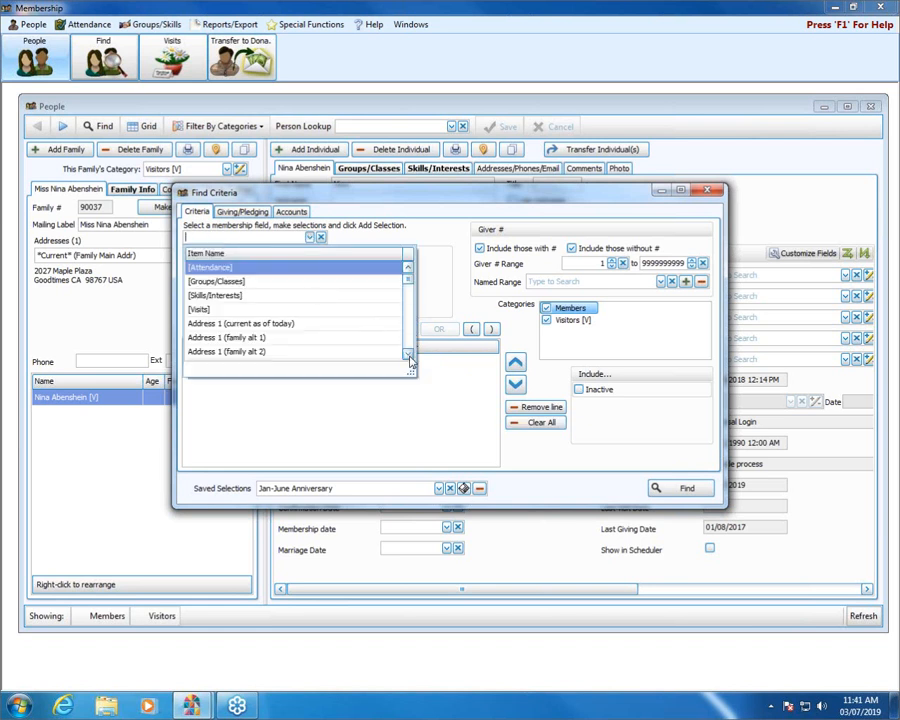
scroll(405, 330, "down", 2)
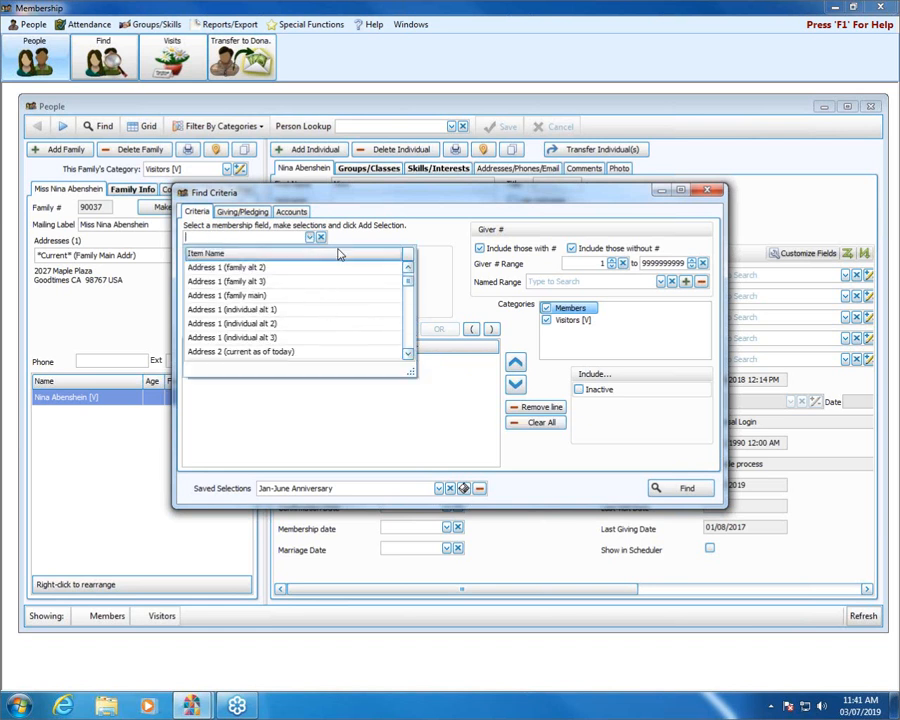
left_click_drag(407, 286, 407, 272)
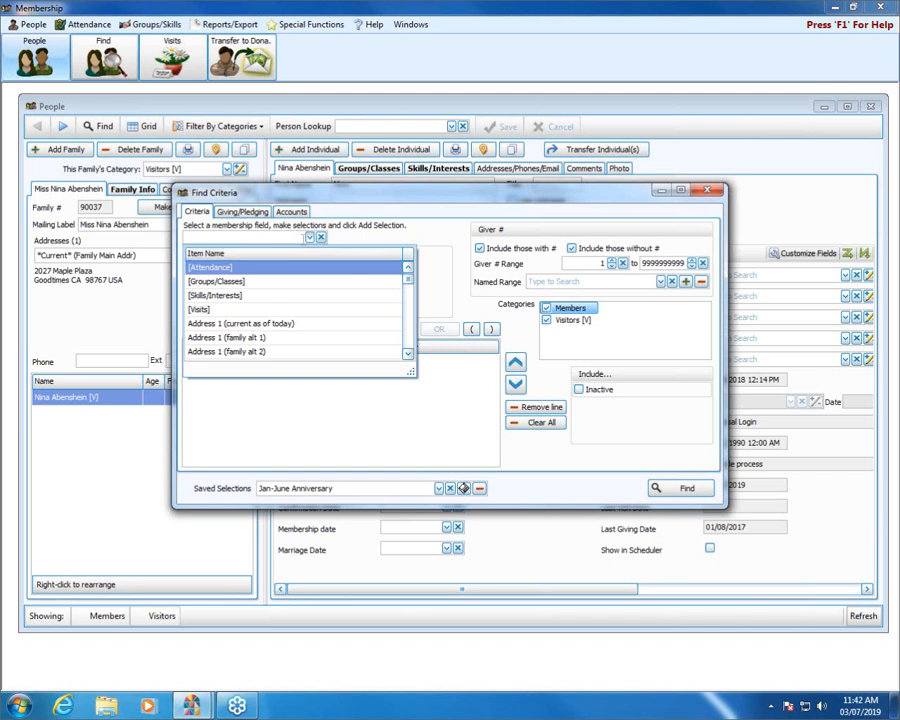
type("ba")
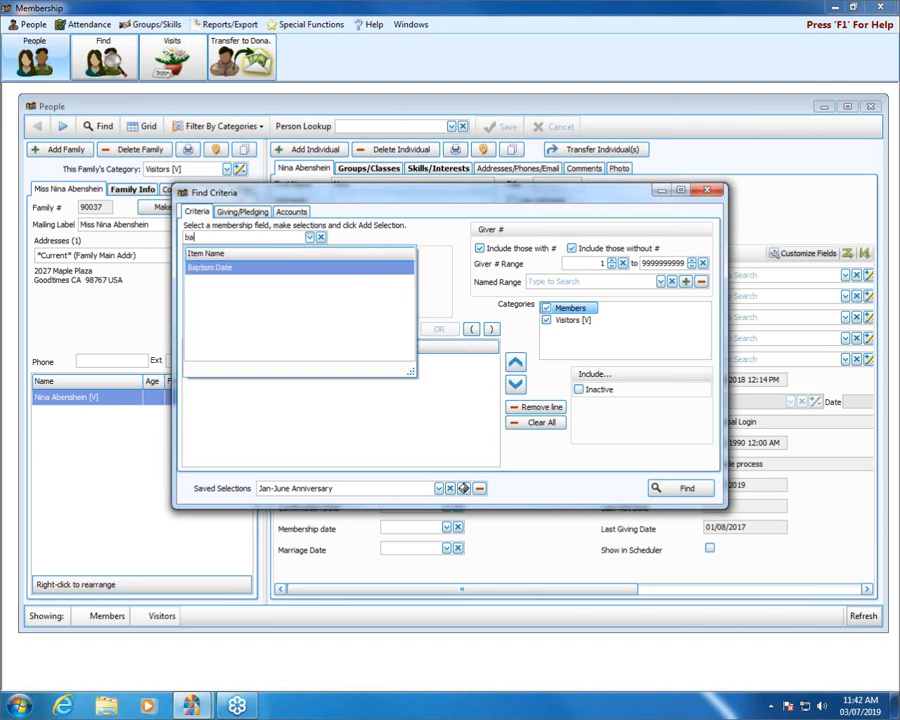
key("Return")
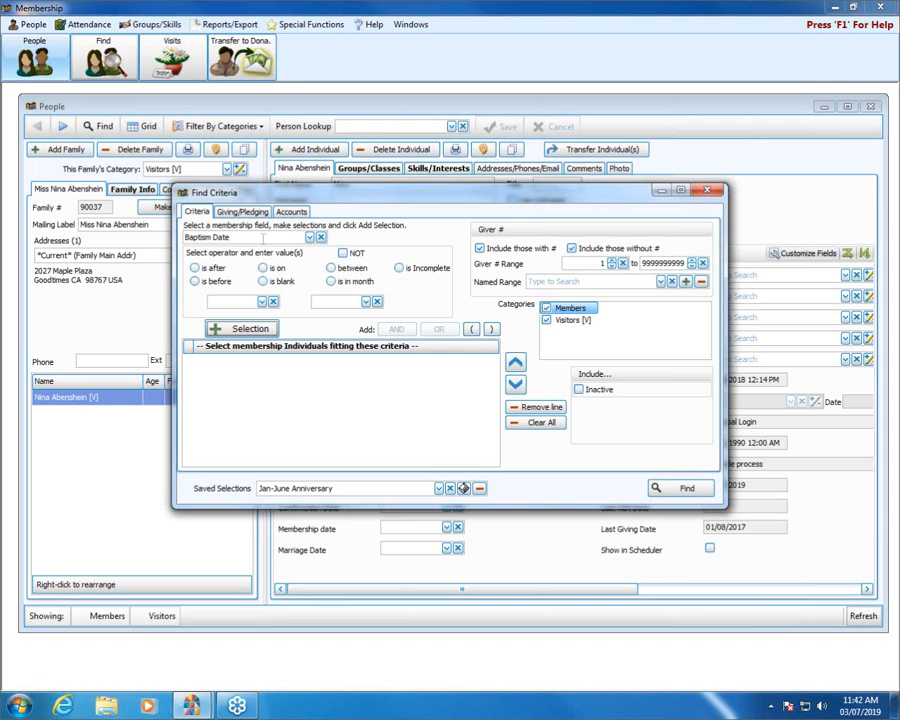
Add the criterion Baptism Date is after 01/01/2000 and run the find without saving changes to the saved selection.
left_click(195, 269)
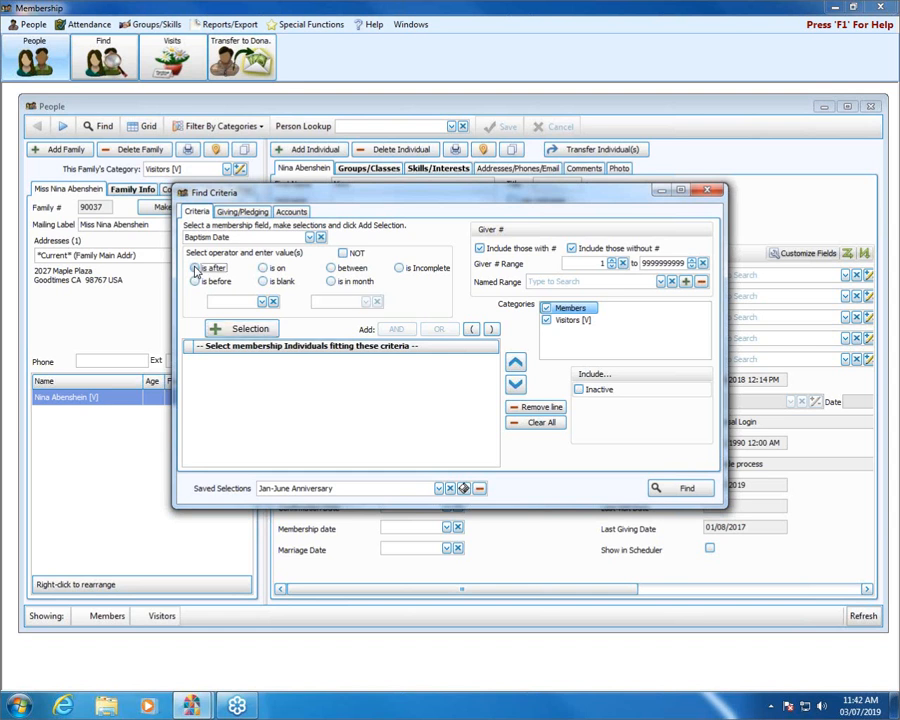
left_click(262, 301)
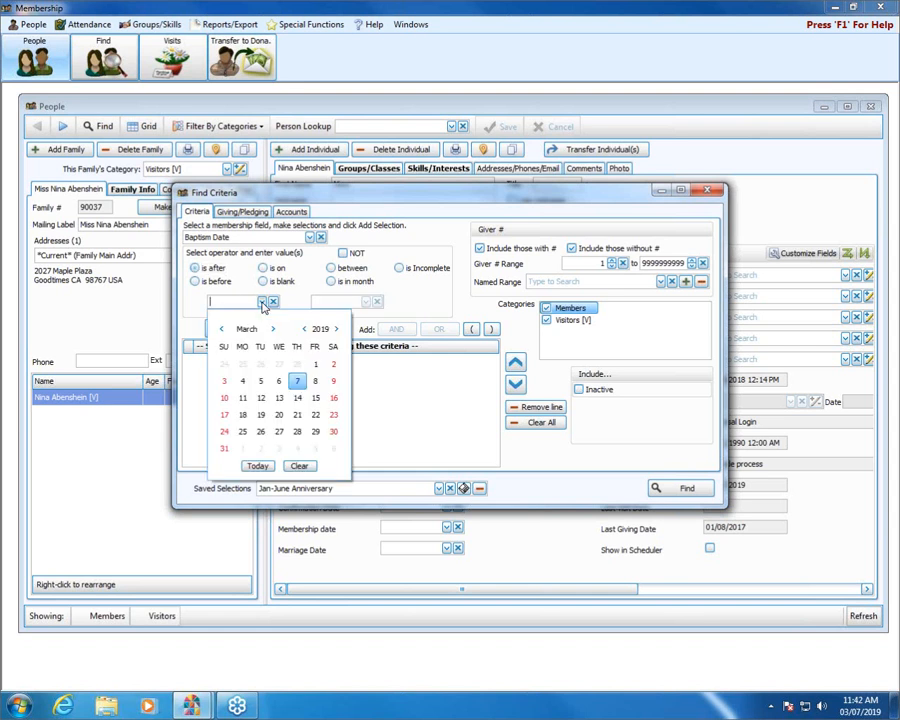
left_click(262, 302)
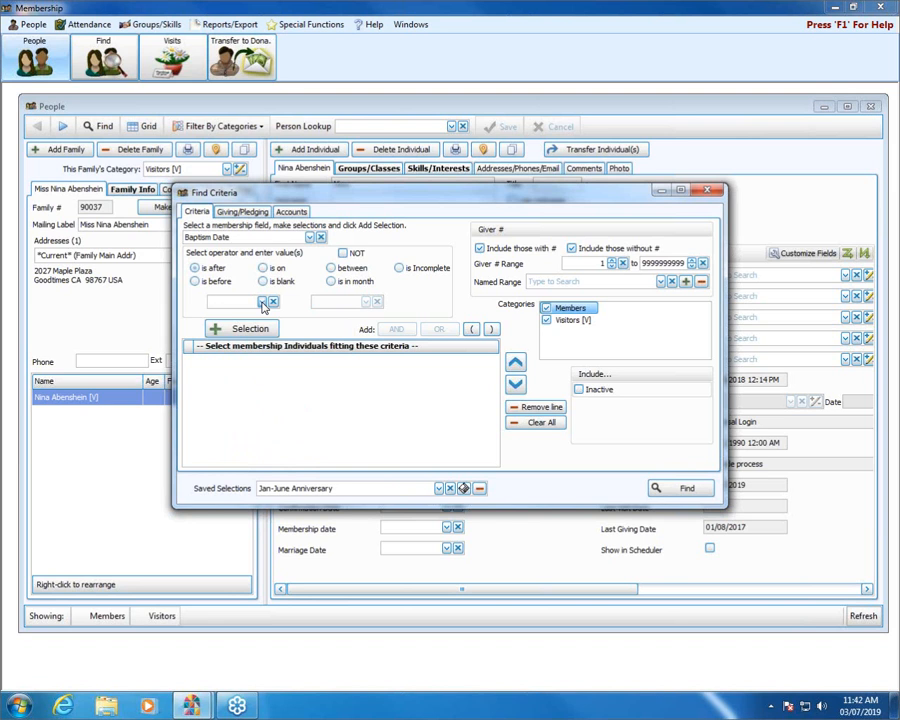
type("01/01/2000")
left_click(217, 328)
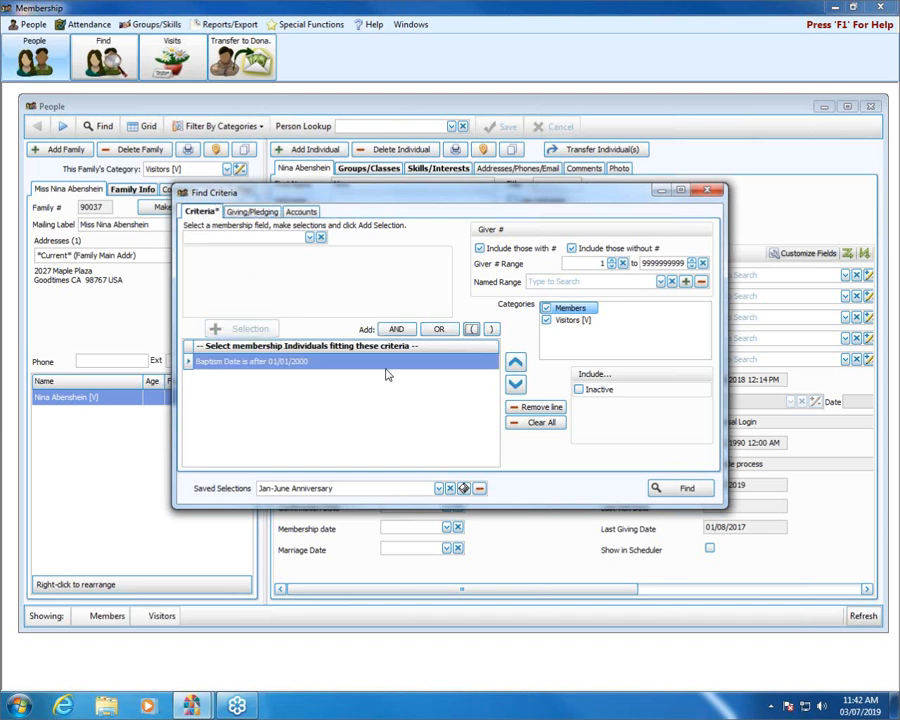
left_click(684, 487)
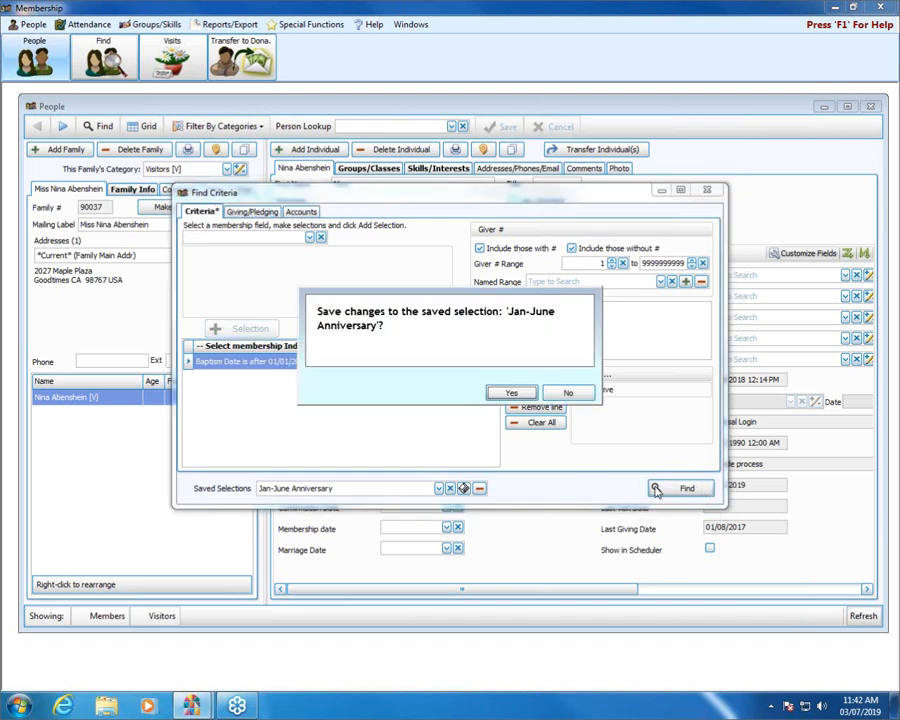
left_click(568, 395)
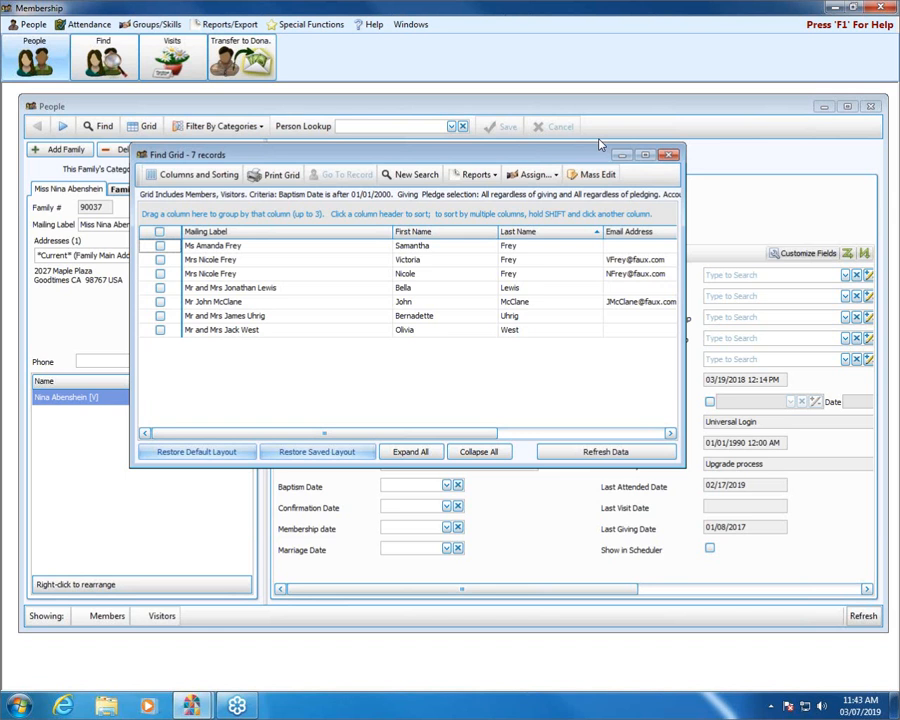
Start a new search limited to only those who gave, with the giving date range starting 01/01/2016.
left_click(386, 178)
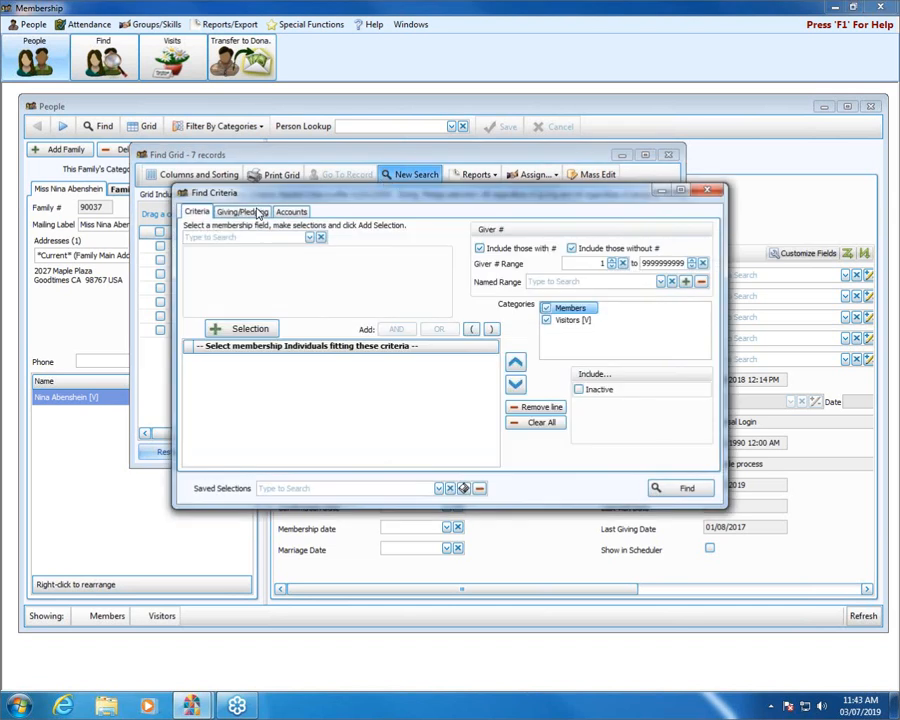
left_click(255, 218)
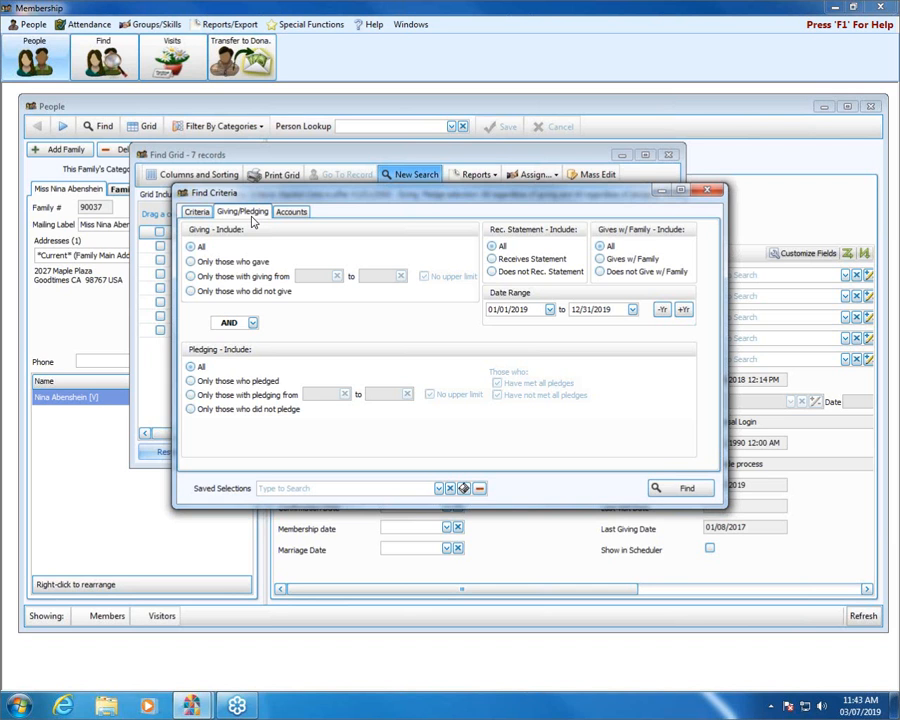
left_click(244, 263)
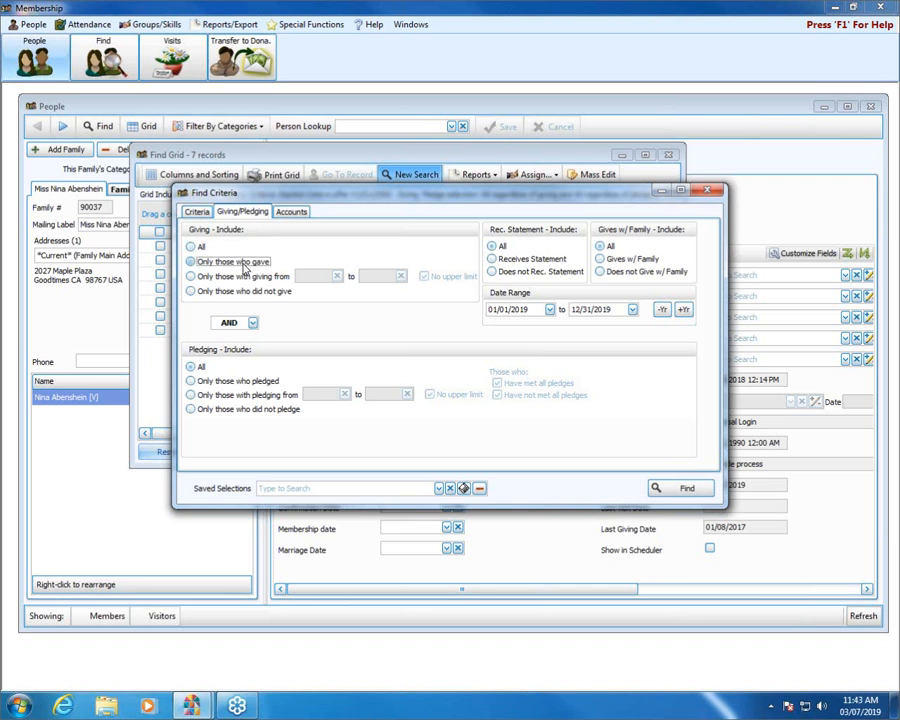
left_click(549, 310)
left_click(583, 337)
left_click(583, 337)
left_click(583, 337)
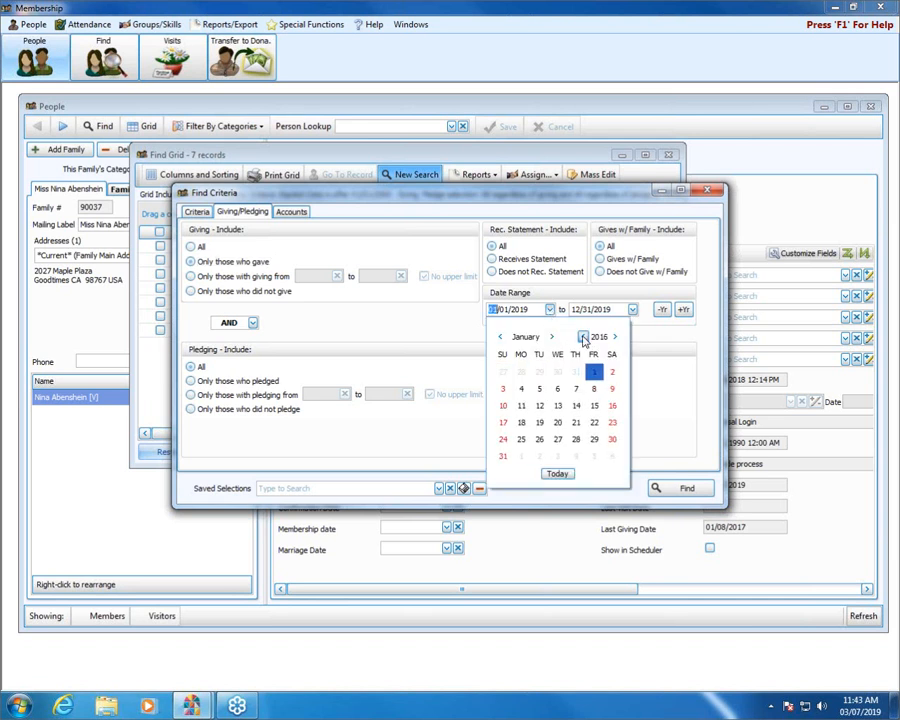
left_click(595, 374)
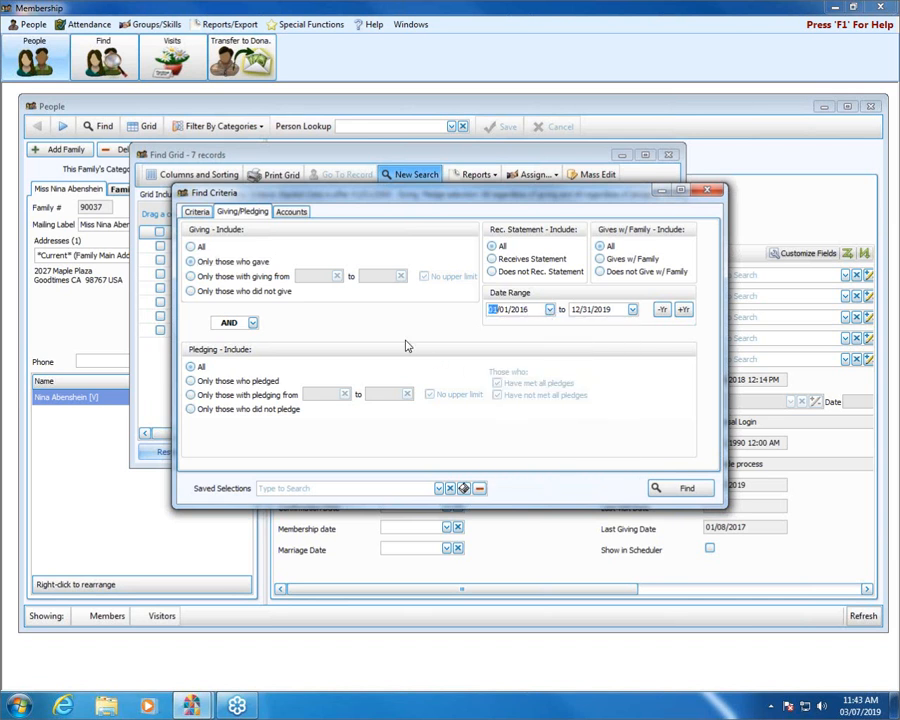
Review the account choices, leave all accounts included, and run the giving find.
left_click(292, 213)
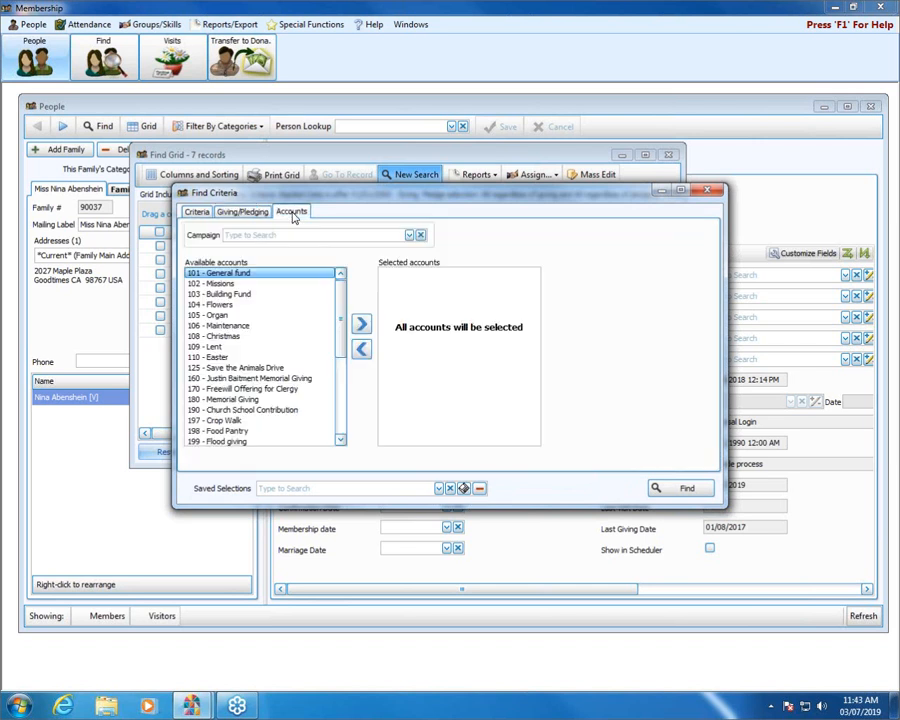
left_click(241, 213)
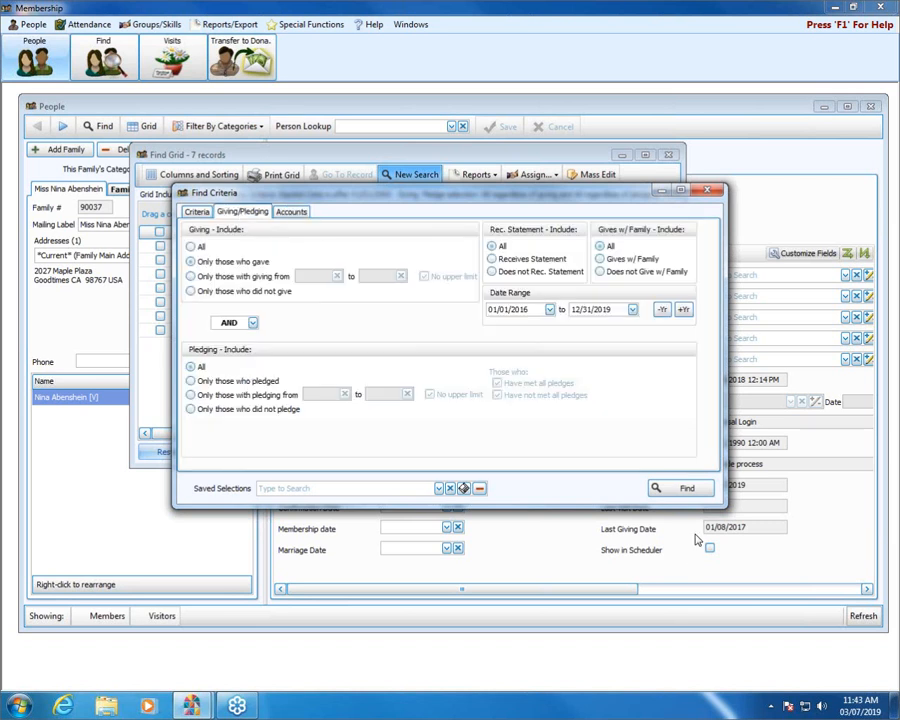
left_click(687, 488)
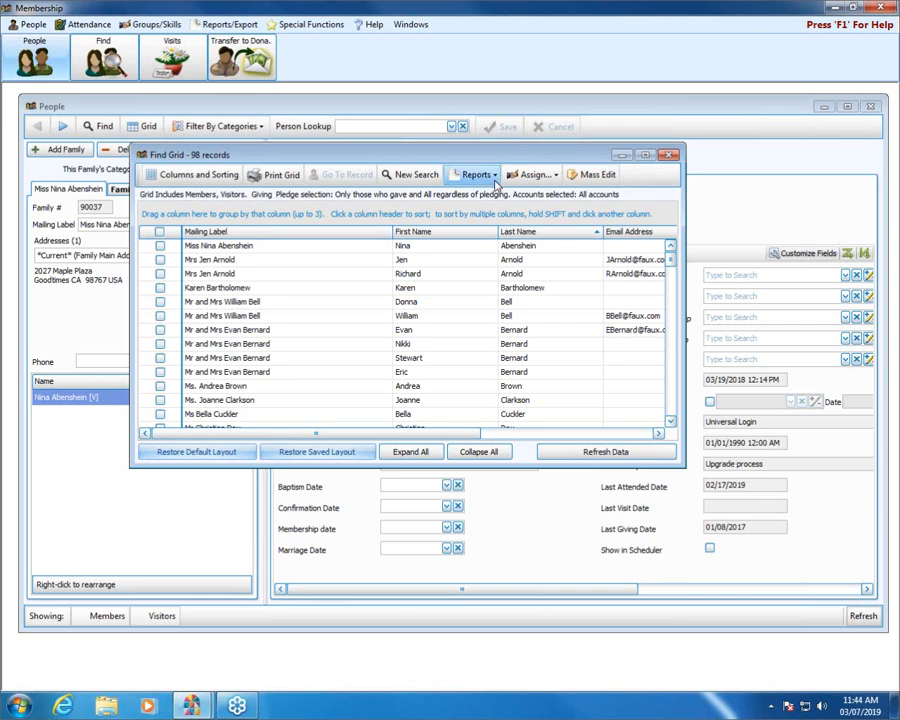
Start a new search and choose Age as the membership field.
left_click(413, 176)
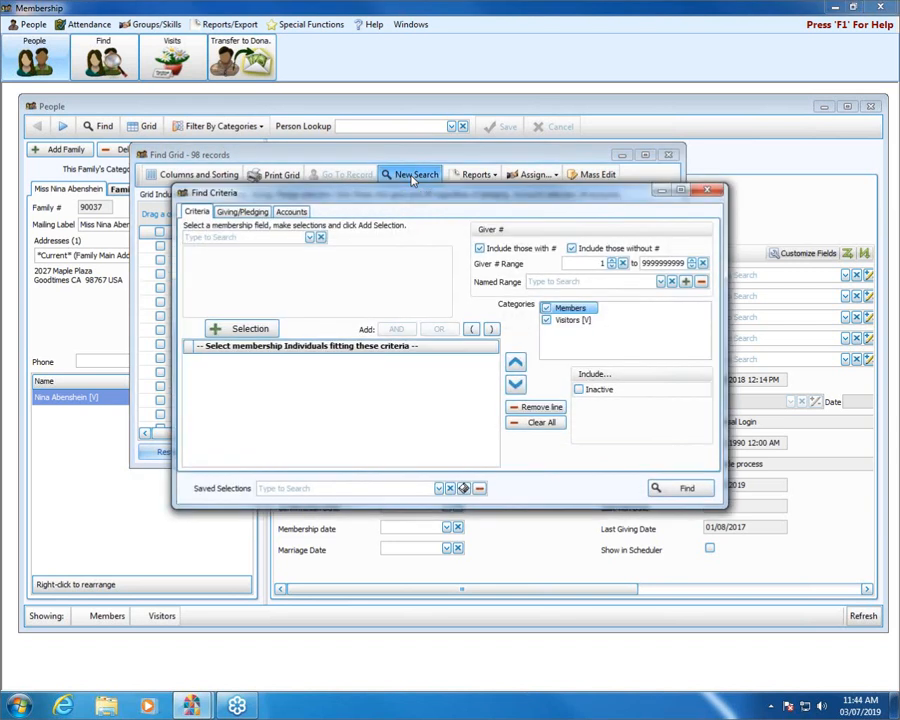
left_click(311, 241)
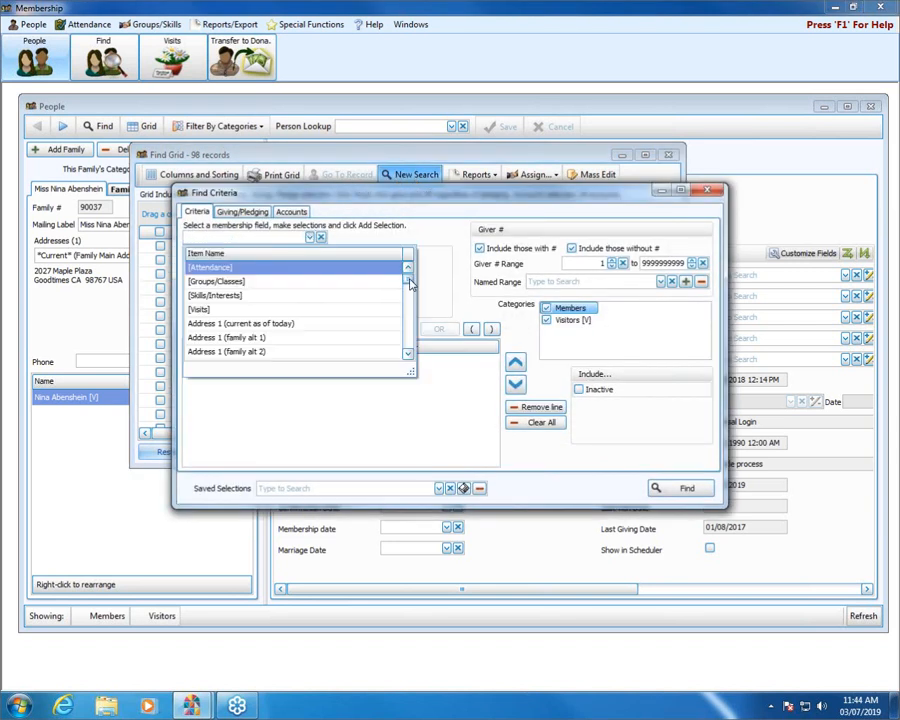
mouse_move(410, 284)
left_mouse_down()
mouse_move(408, 352)
mouse_move(409, 277)
left_mouse_up()
scroll(326, 287, "down", 2)
scroll(326, 287, "down", 1)
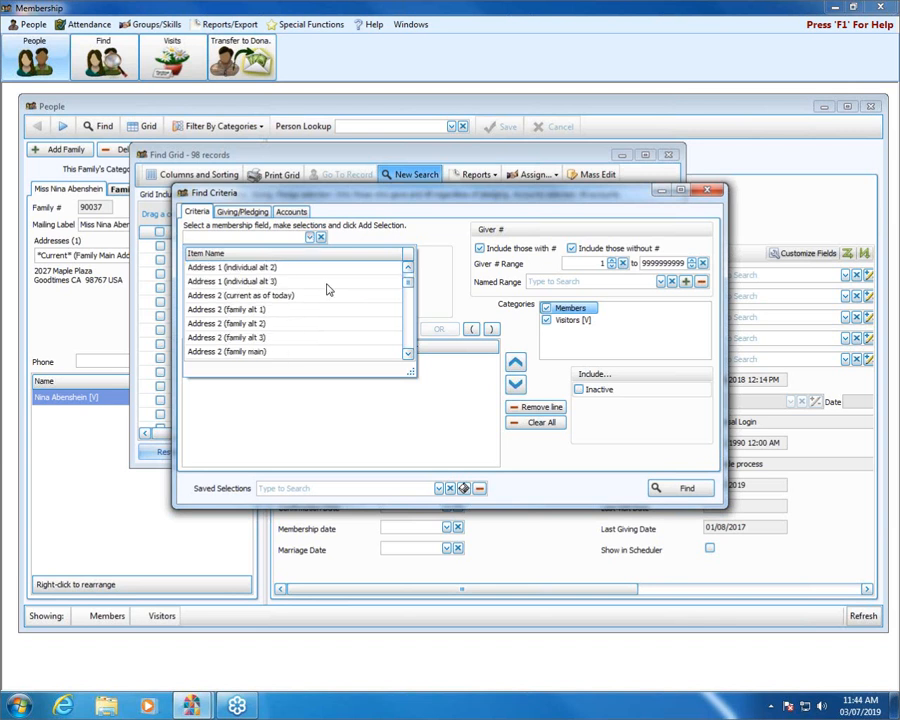
scroll(330, 310, "down", 1)
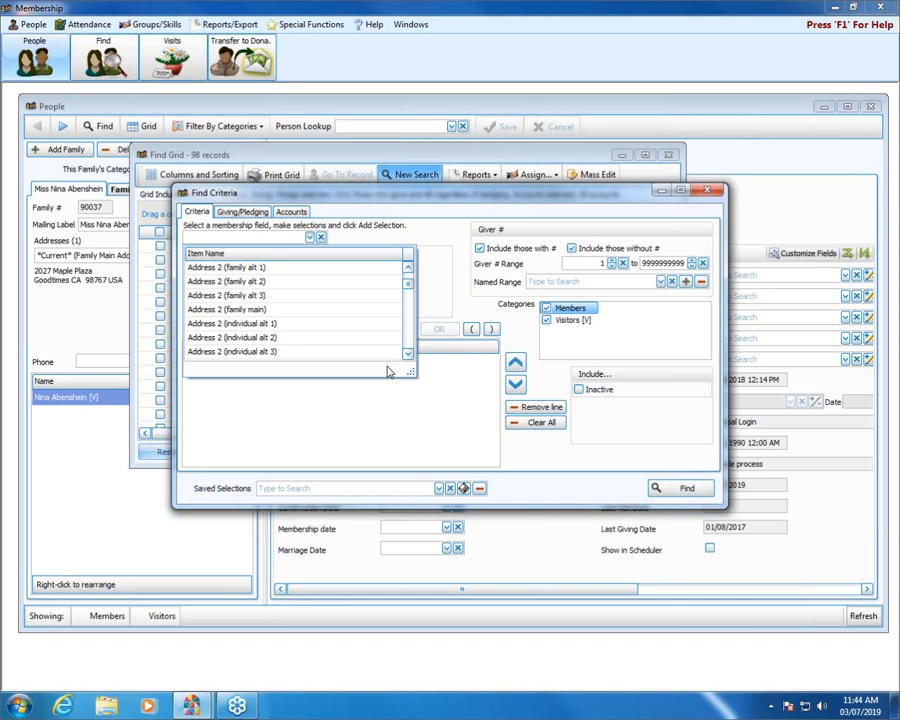
left_click(409, 295)
left_click(296, 268)
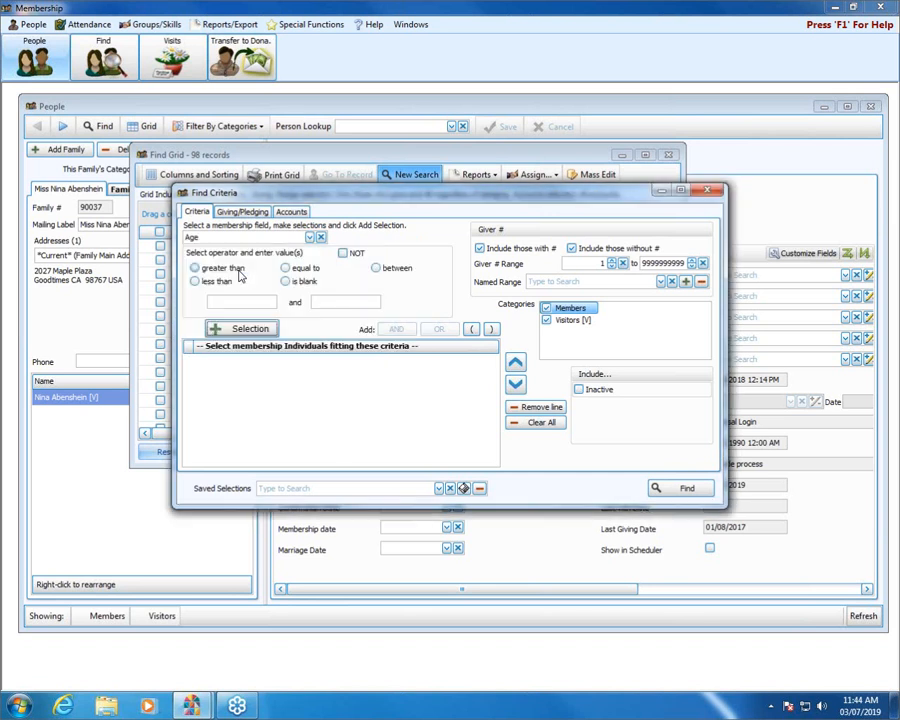
Set the Age criterion to less than 19.
left_click(218, 284)
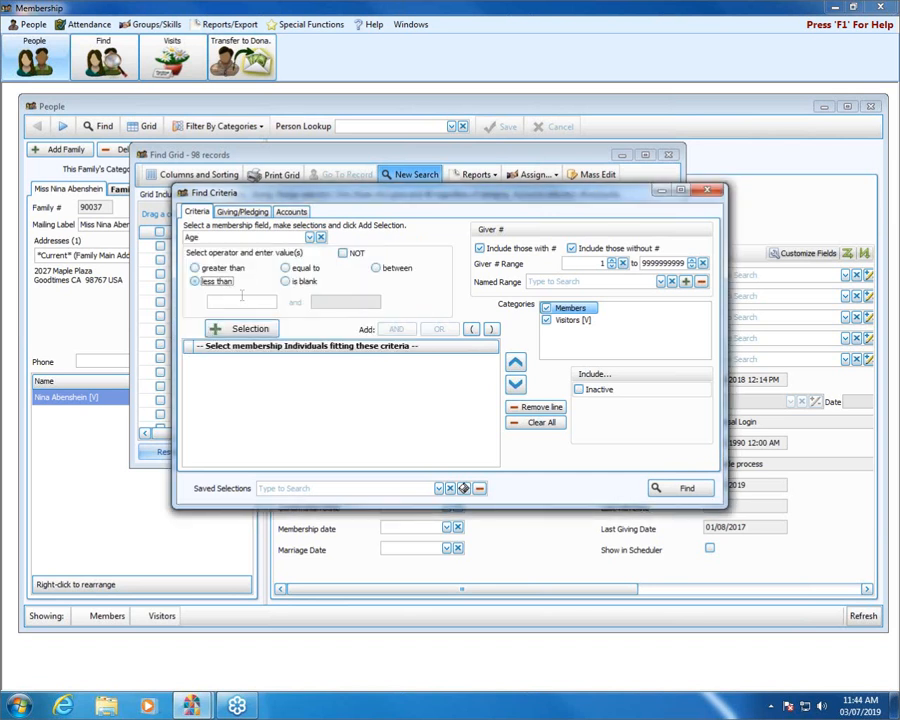
type("18")
key("BackSpace")
type("9")
Look up the phone fields and choose Alternate Phone as the membership field instead of Age.
left_click(311, 239)
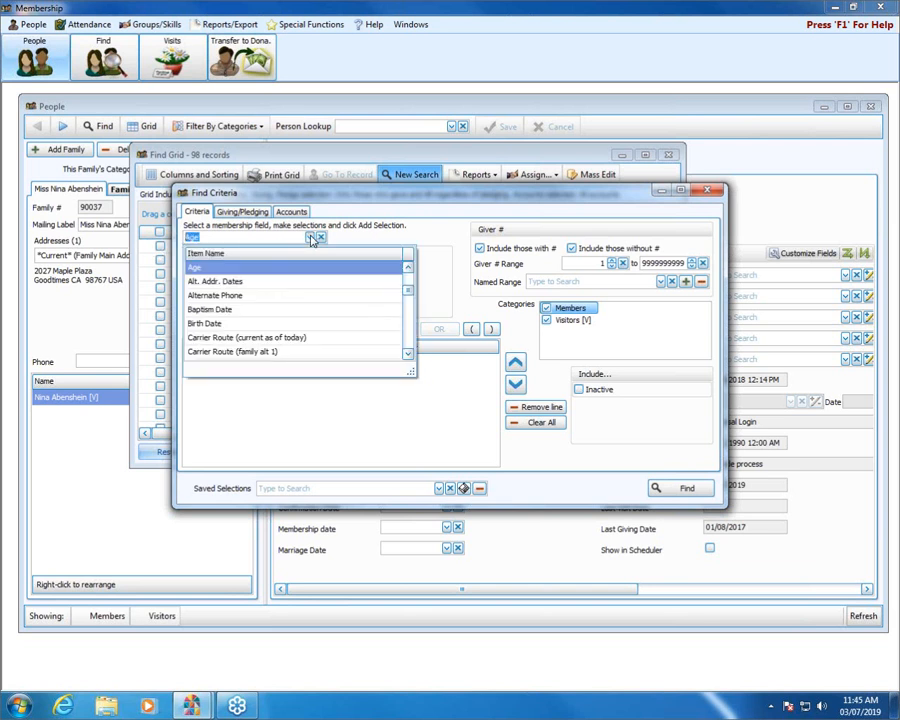
type("phon")
key("BackSpace")
key("BackSpace")
key("BackSpace")
key("BackSpace")
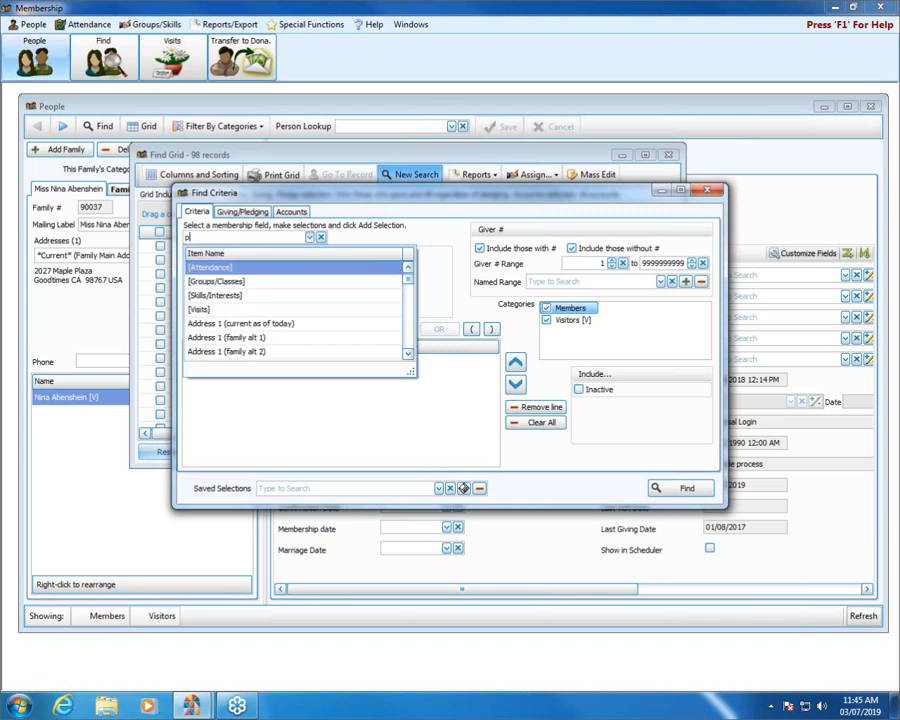
type("phone")
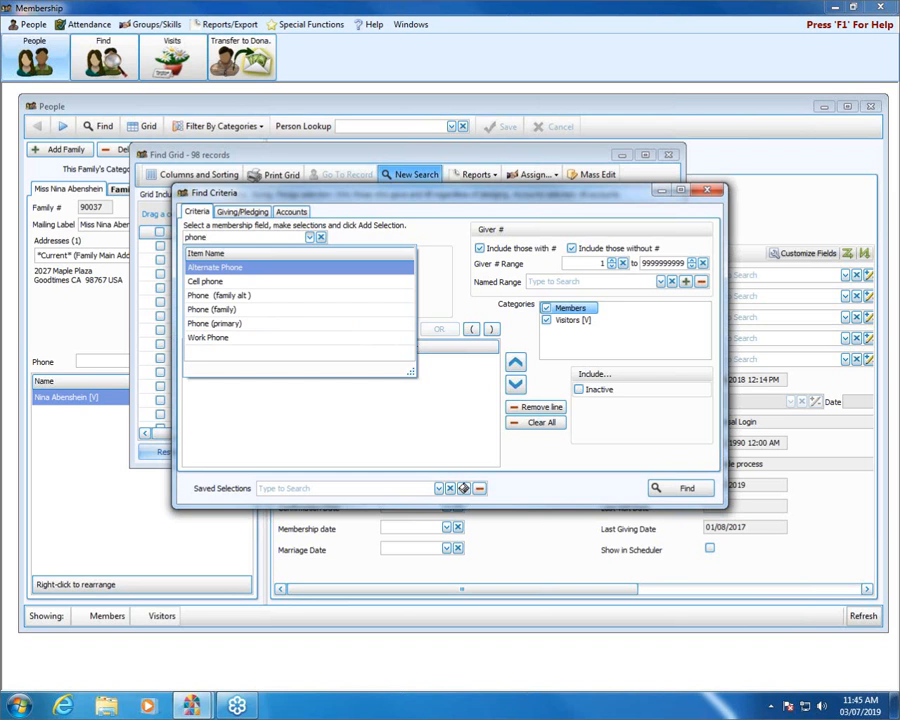
key("Return")
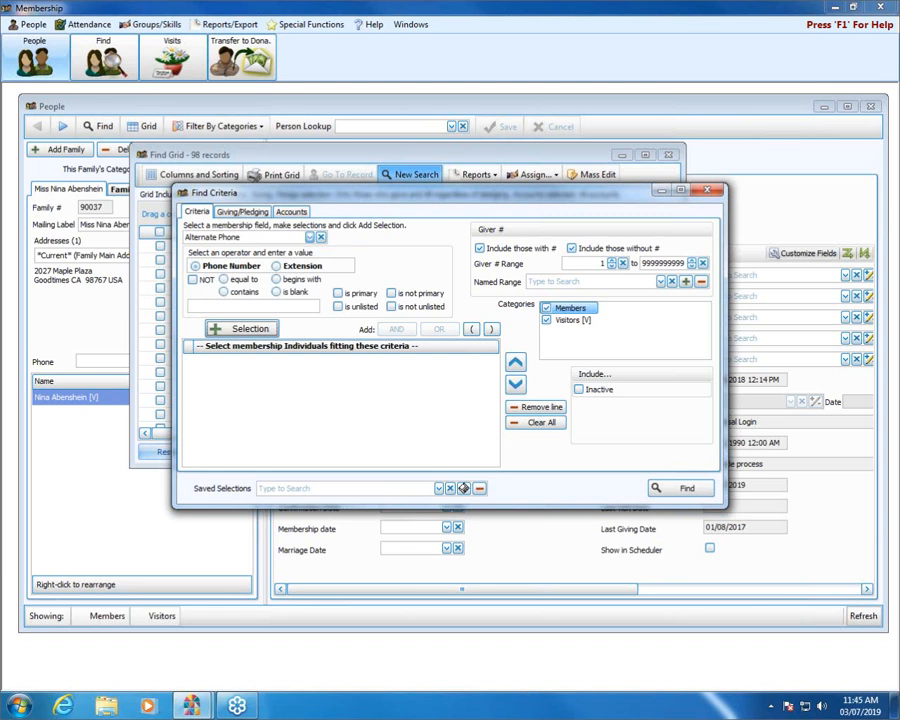
Add the criterion that the Alternate Phone number contains 614 and run the find.
left_click(224, 293)
left_click(227, 304)
type("614")
left_click(243, 328)
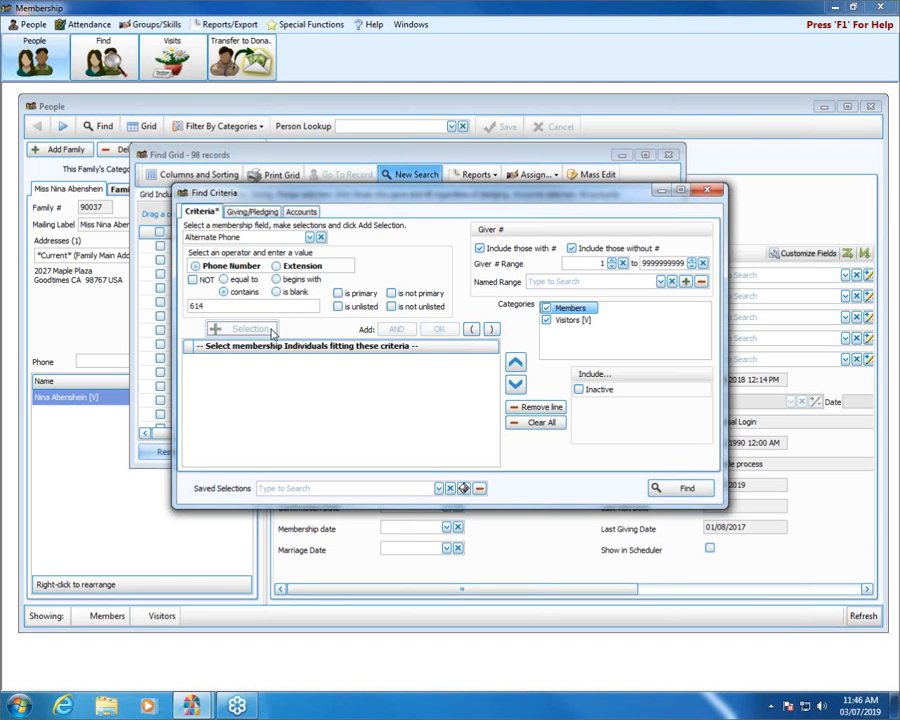
left_click(688, 488)
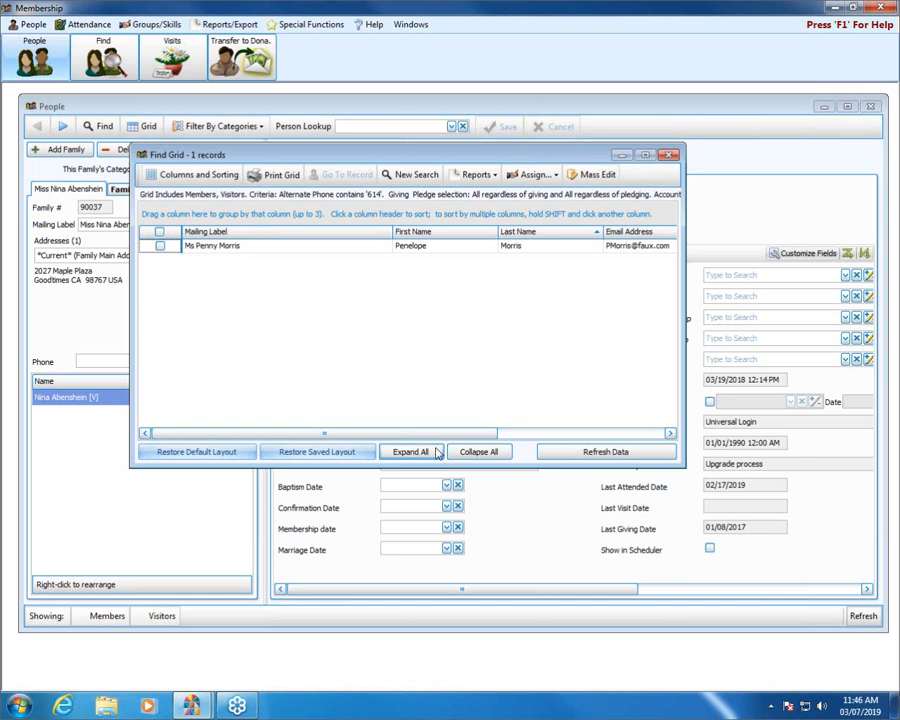
Start a new search from the results grid and check the list of membership fields.
left_click(398, 177)
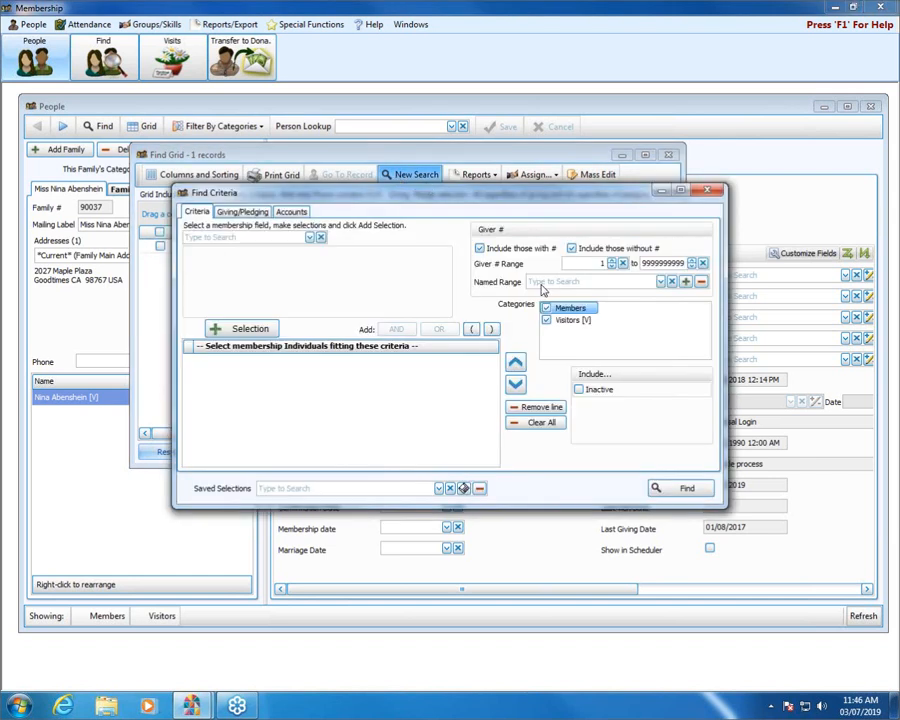
left_click(310, 239)
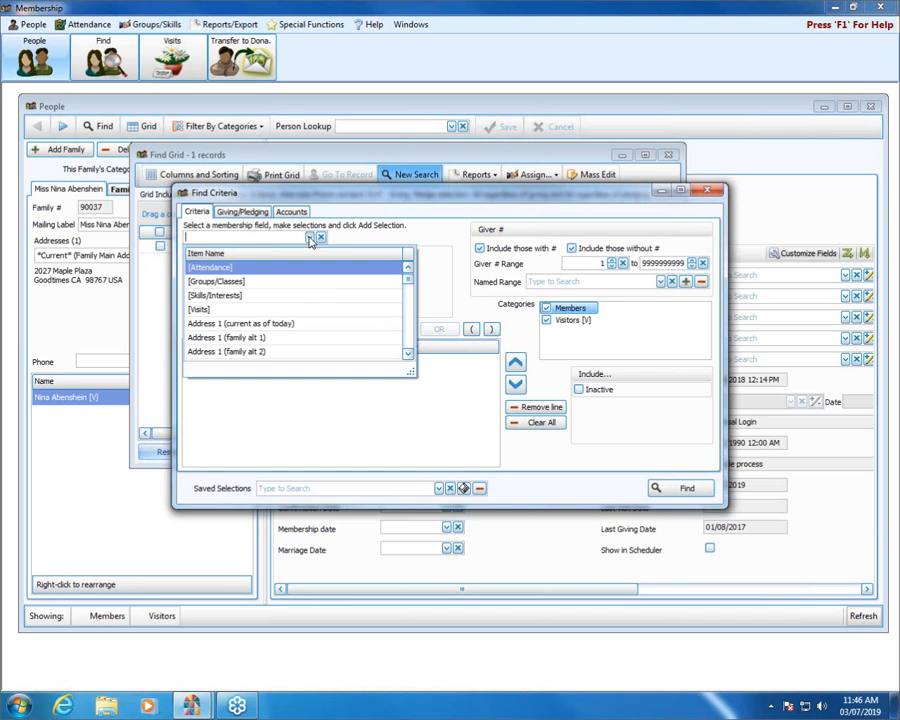
left_click(310, 239)
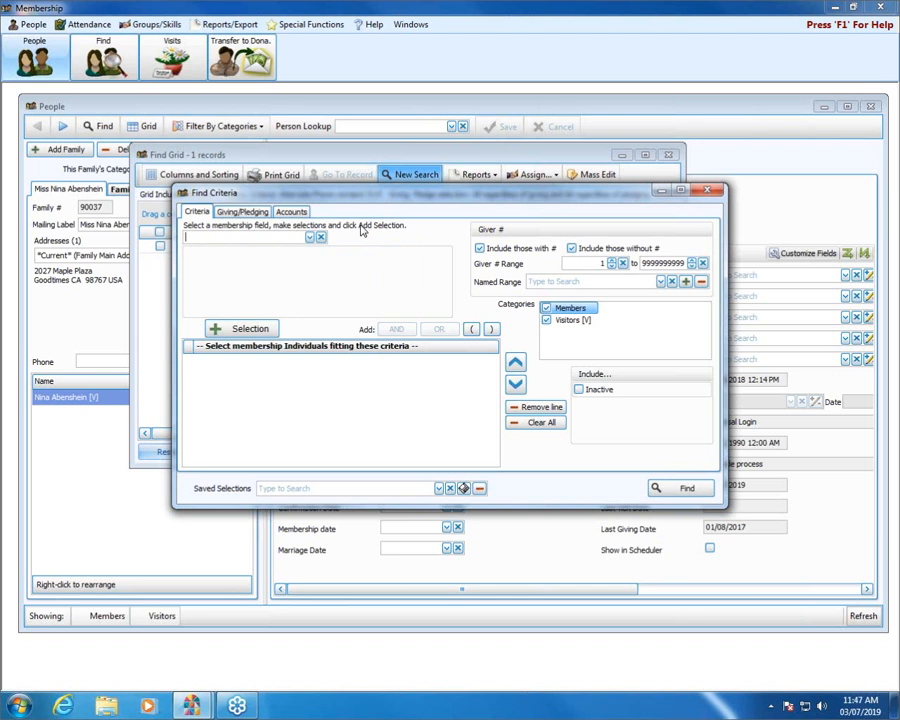
Choose Age as the membership field for the new search.
left_click(311, 238)
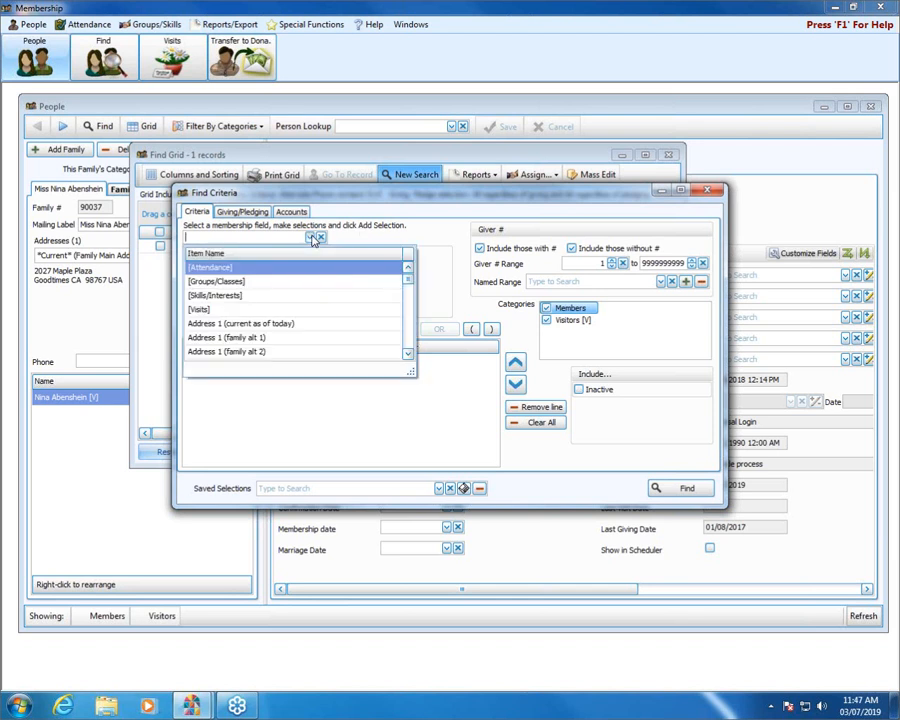
left_click(408, 355)
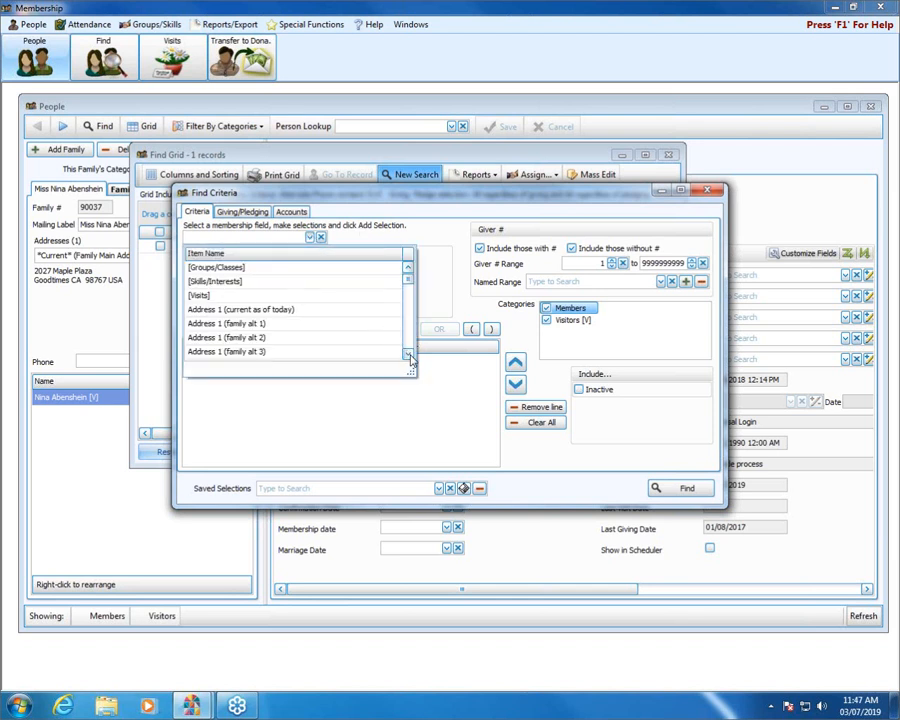
left_click(408, 355)
left_click(408, 355)
left_click(408, 355)
left_click(408, 355)
left_click(408, 355)
left_click(408, 355)
left_click(408, 355)
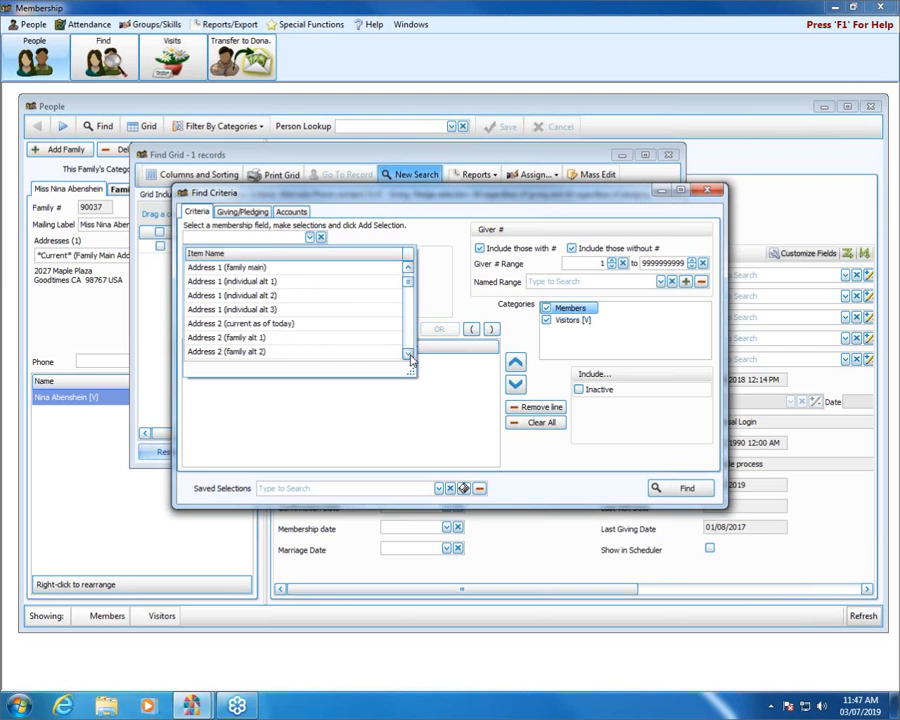
left_click(408, 355)
left_click(408, 355)
left_click(408, 355)
left_click(408, 355)
left_click(408, 355)
left_click(408, 355)
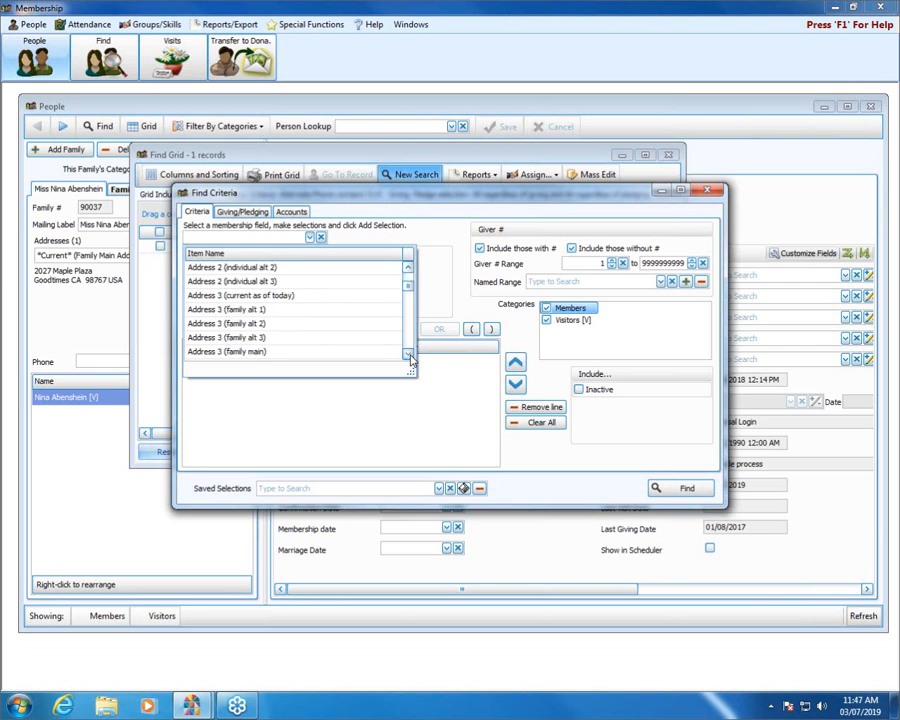
left_click(408, 355)
left_click(408, 355)
left_click(408, 355)
left_click(408, 355)
left_click(408, 355)
left_click(408, 355)
left_click(408, 355)
left_click(408, 355)
left_click(408, 355)
left_click(408, 355)
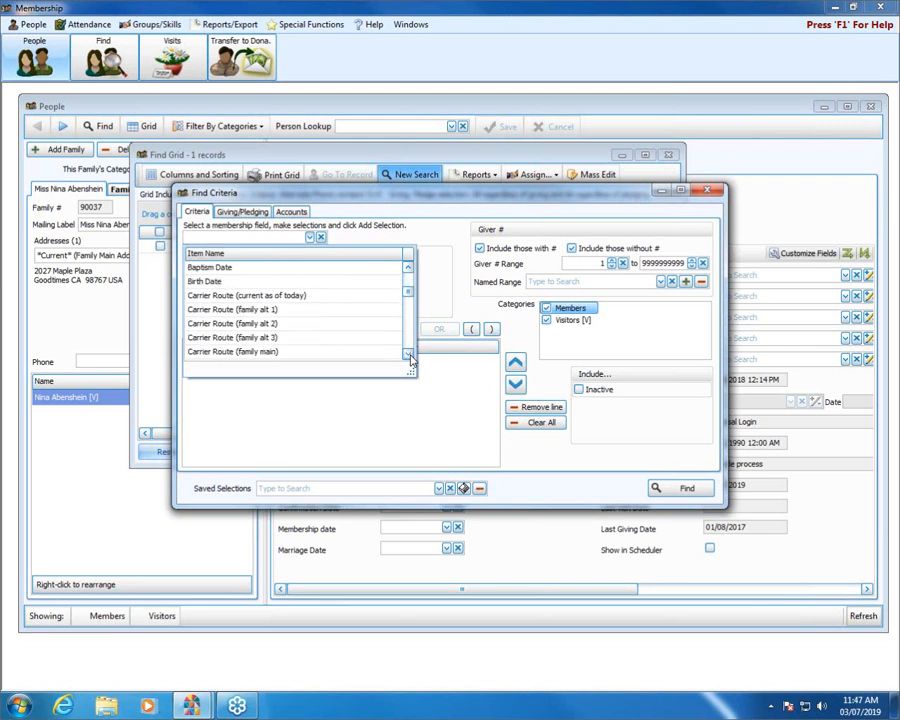
left_click(407, 269)
left_click(407, 269)
left_click(407, 269)
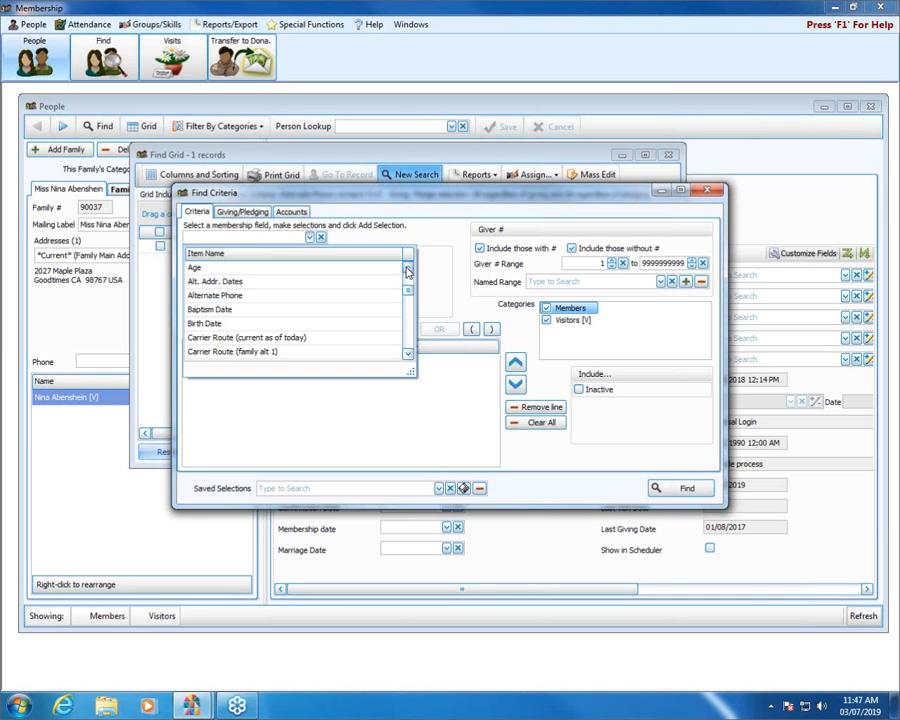
left_click(388, 268)
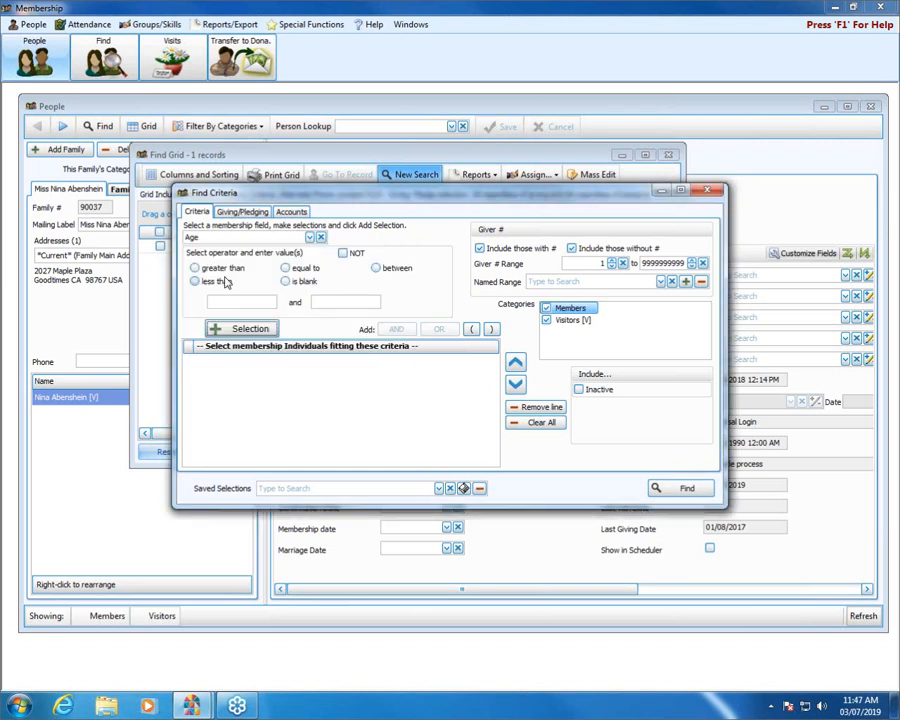
Add the criterion that Age is less than 18 to the selection.
left_click(225, 282)
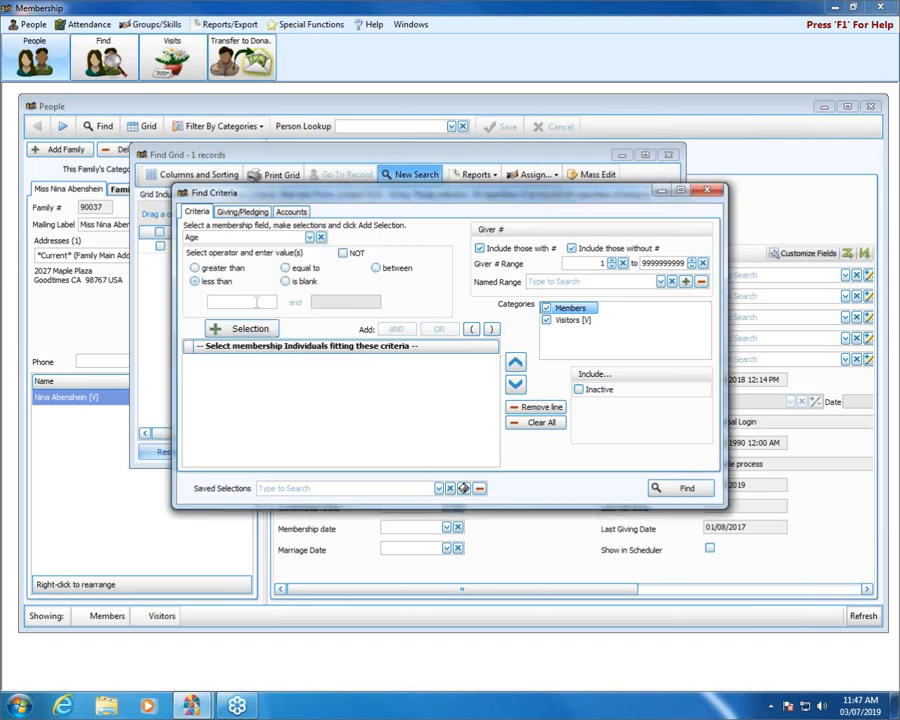
left_click(257, 302)
type("18")
left_click(240, 328)
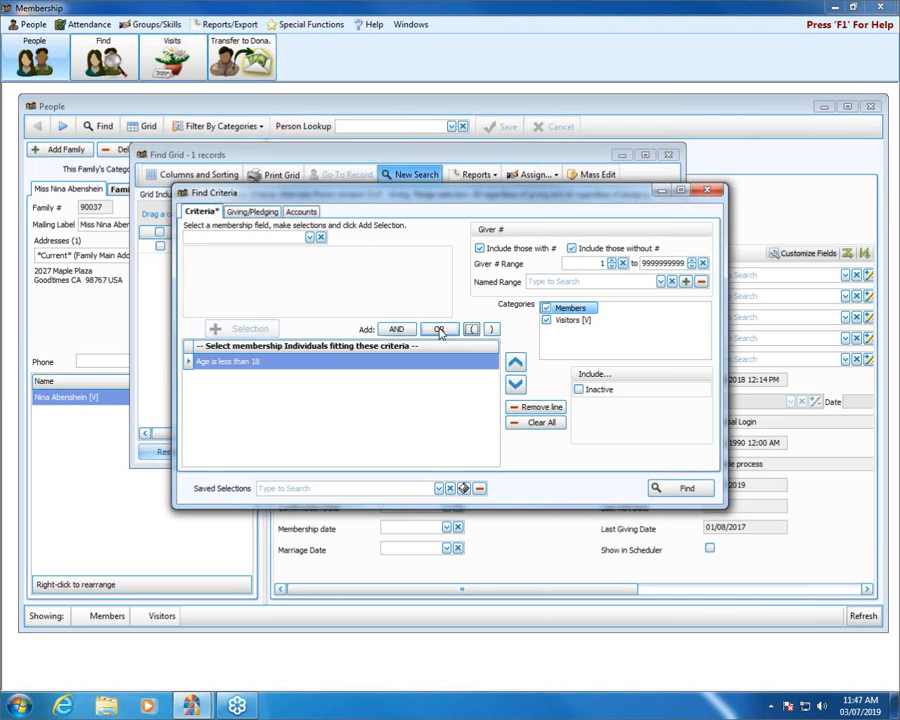
Append an OR after the Age criterion and choose School grade as the next membership field.
left_click(439, 331)
left_click(310, 237)
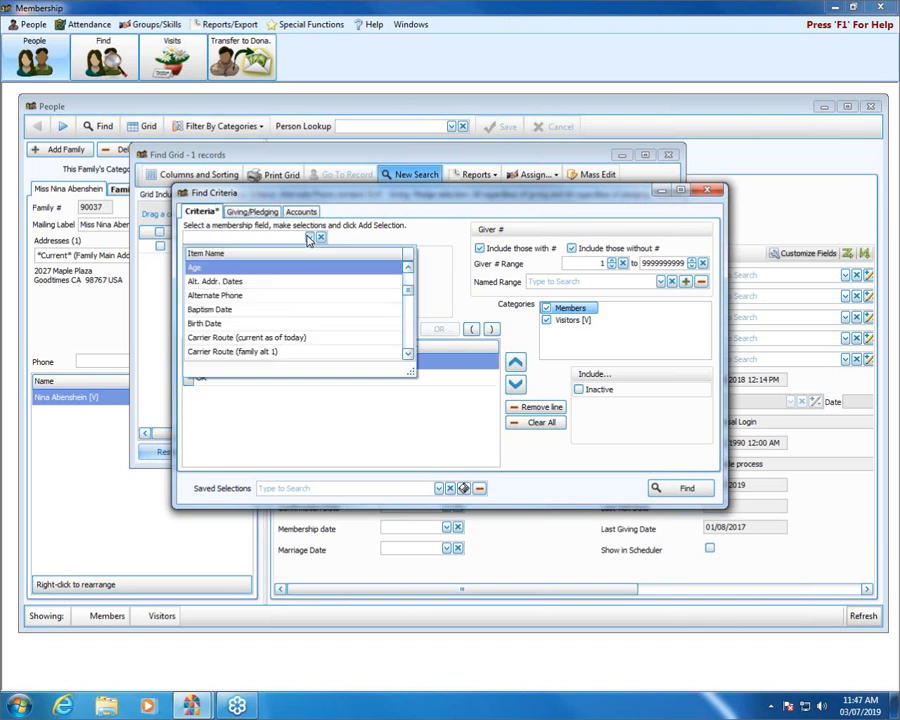
type("scho")
key("Down")
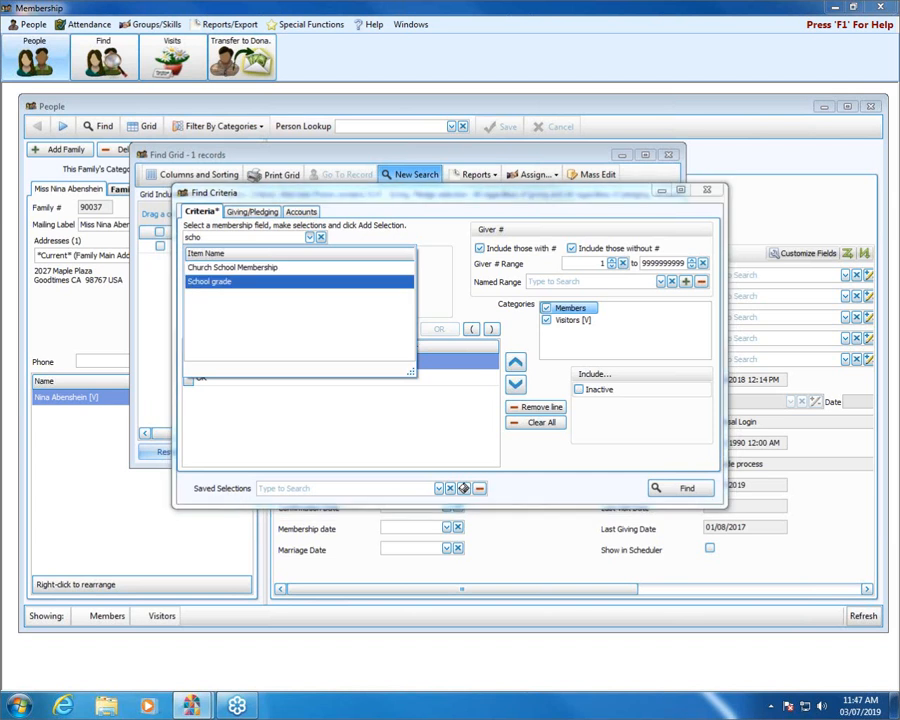
key("Return")
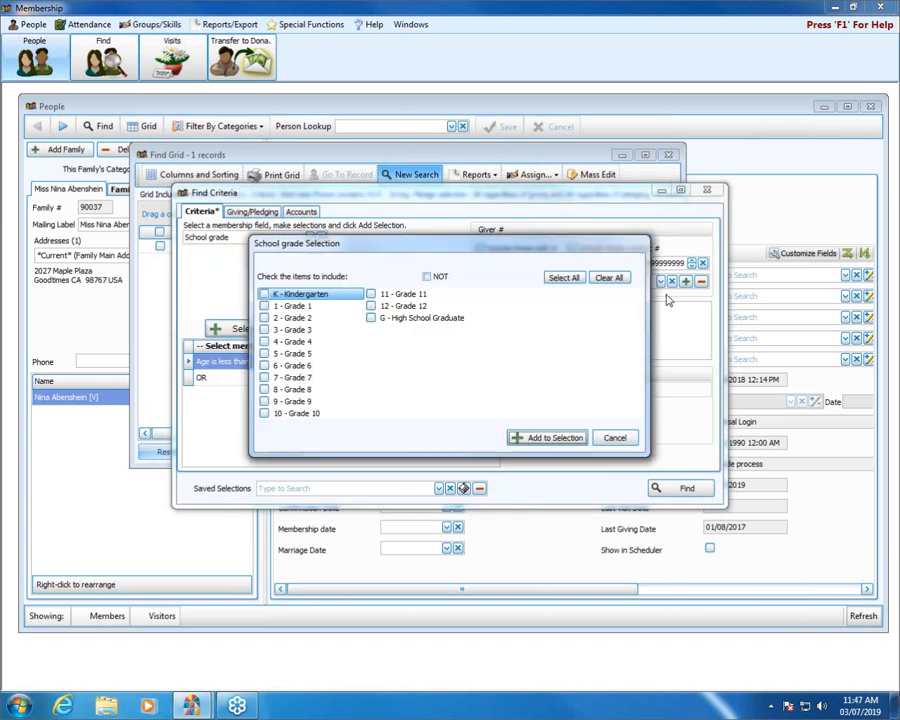
Add all school grades from Kindergarten to Grade 12, excluding High School Graduate, to the selection and run the find.
left_click(562, 278)
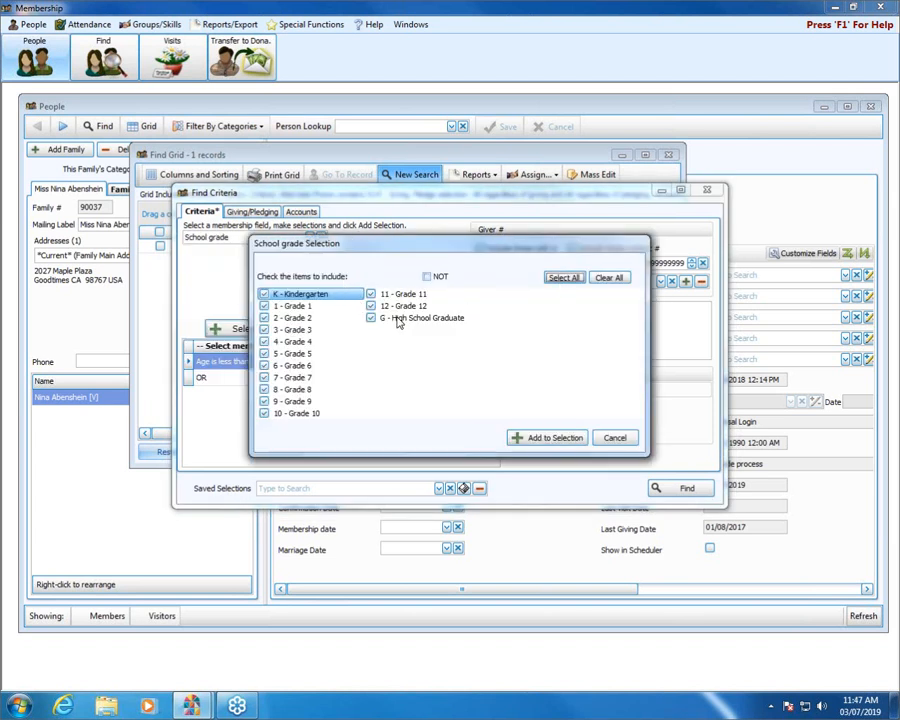
left_click(398, 318)
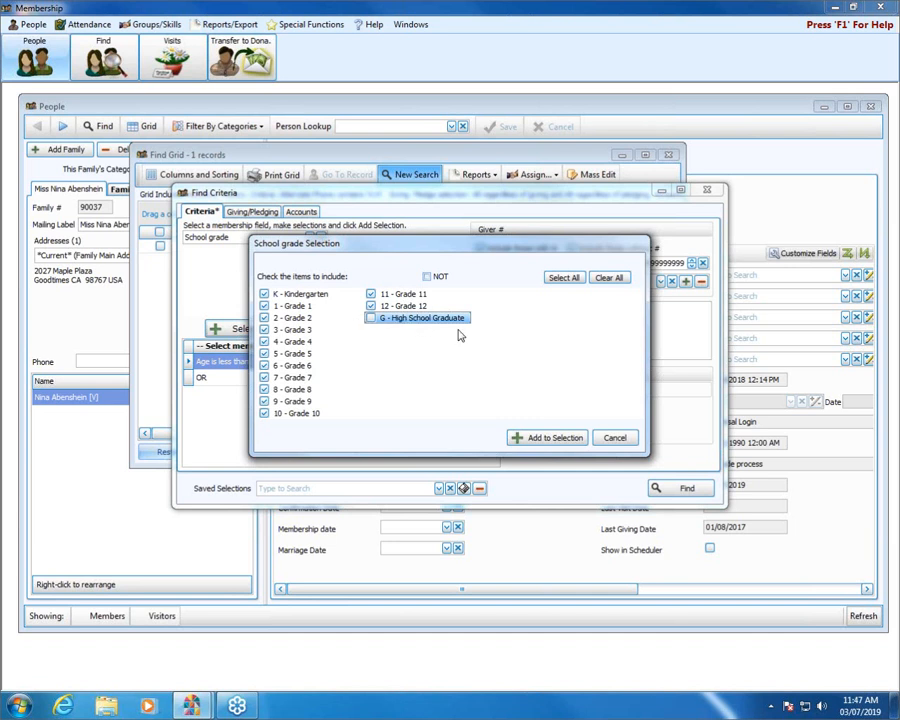
left_click(543, 438)
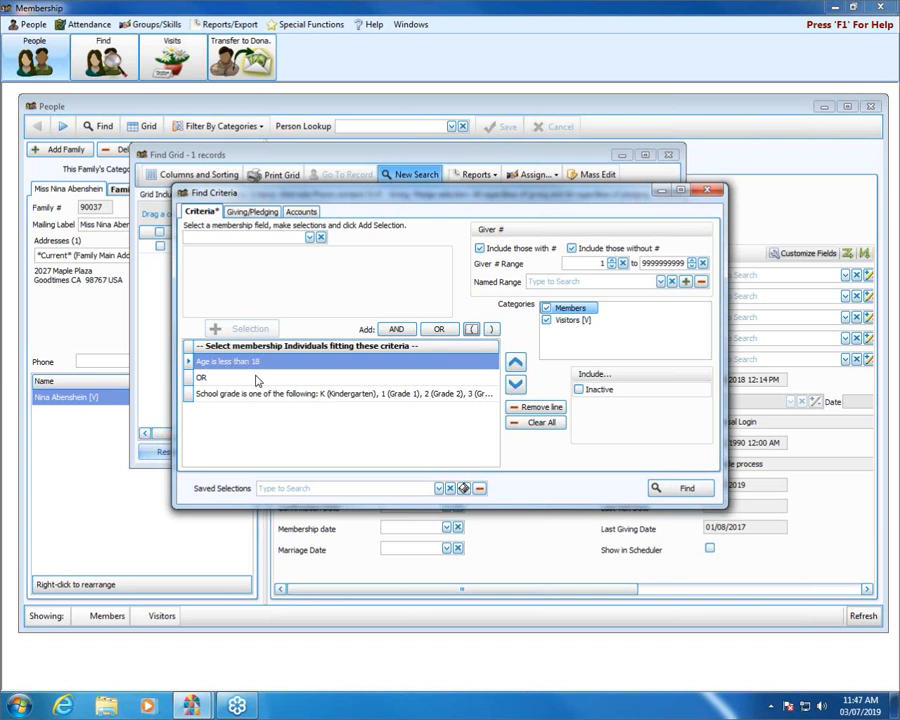
left_click(674, 489)
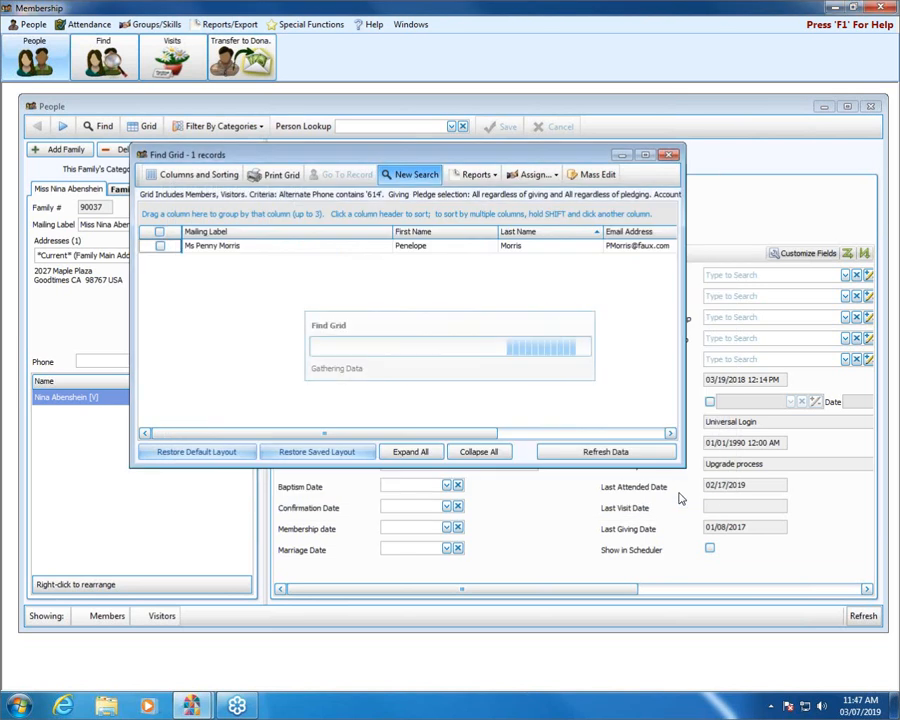